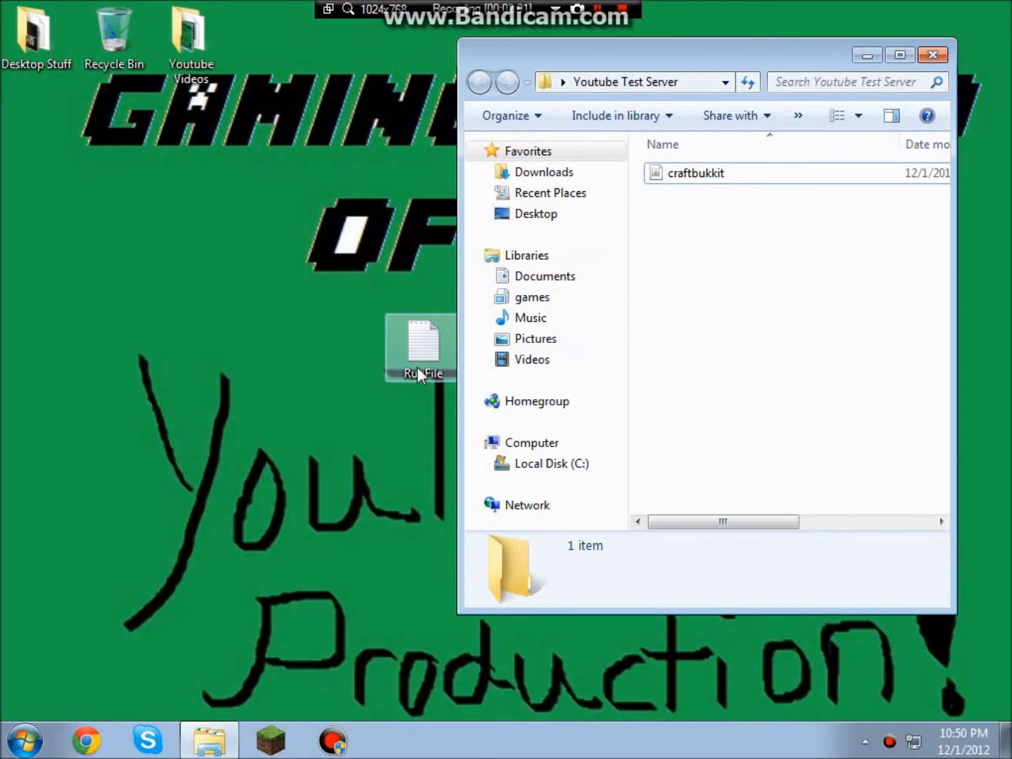
In RunFile.txt, replace craftbukkit with youtube on line 4.
{"action": "left_click", "coordinate": [706, 178]}
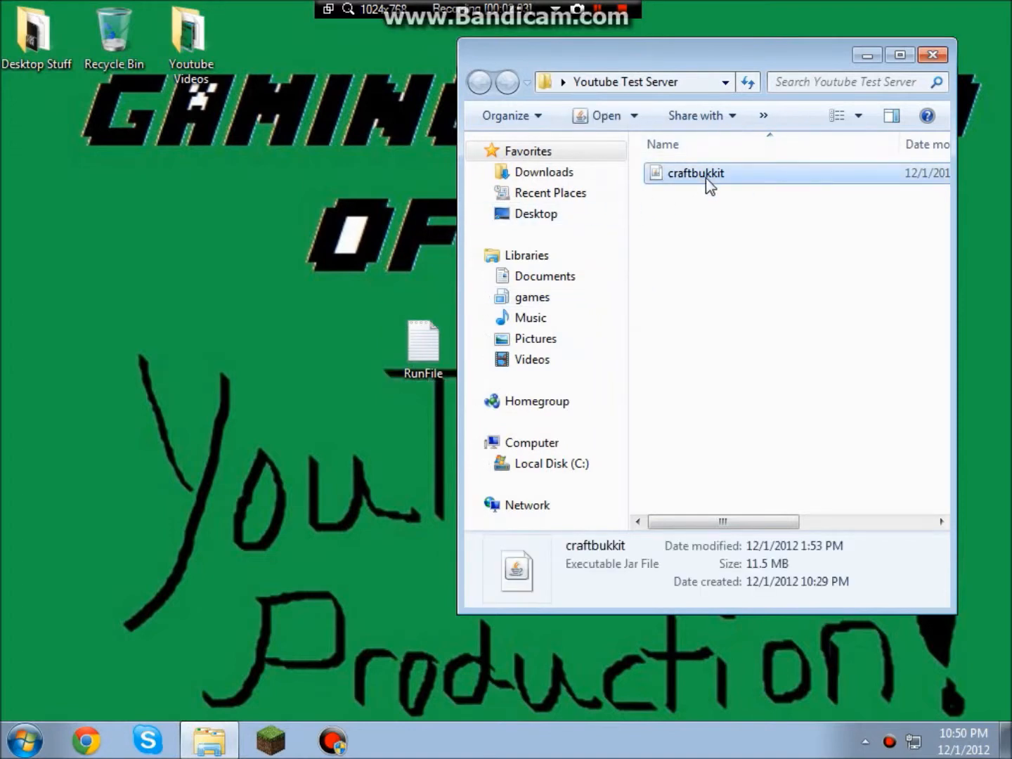
{"action": "double_click", "coordinate": [402, 346]}
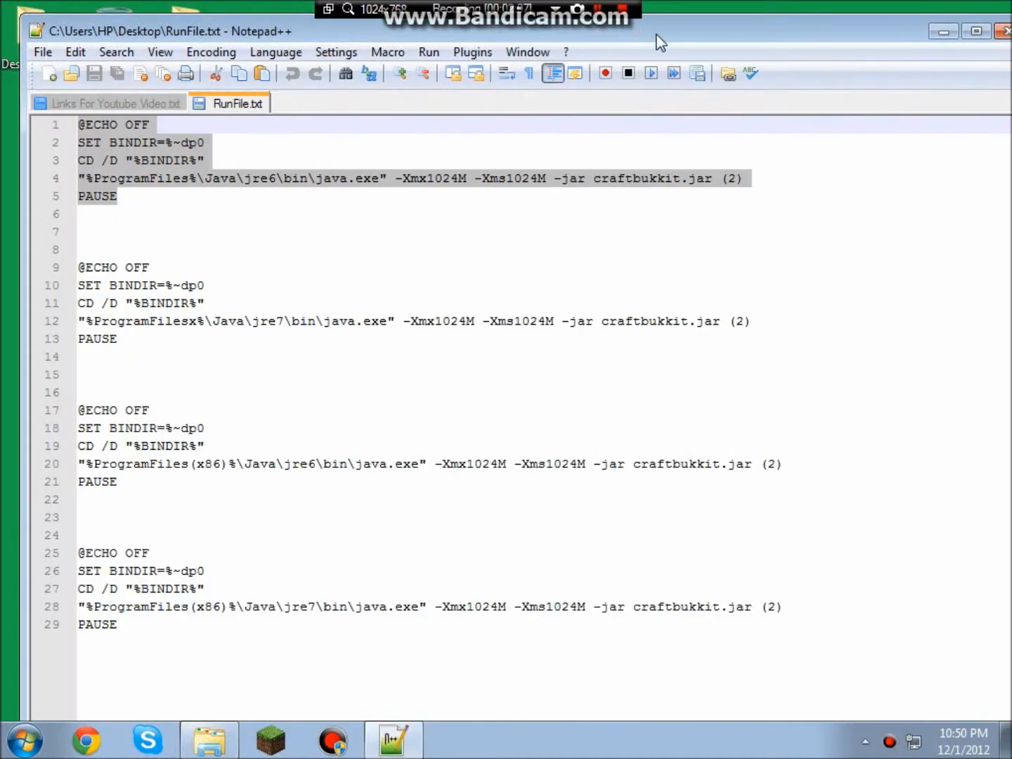
{"action": "left_click", "coordinate": [686, 181]}
{"action": "left_click_drag", "start_coordinate": [593, 178], "coordinate": [680, 179]}
{"action": "left_click", "coordinate": [679, 178]}
{"action": "double_click", "coordinate": [624, 178]}
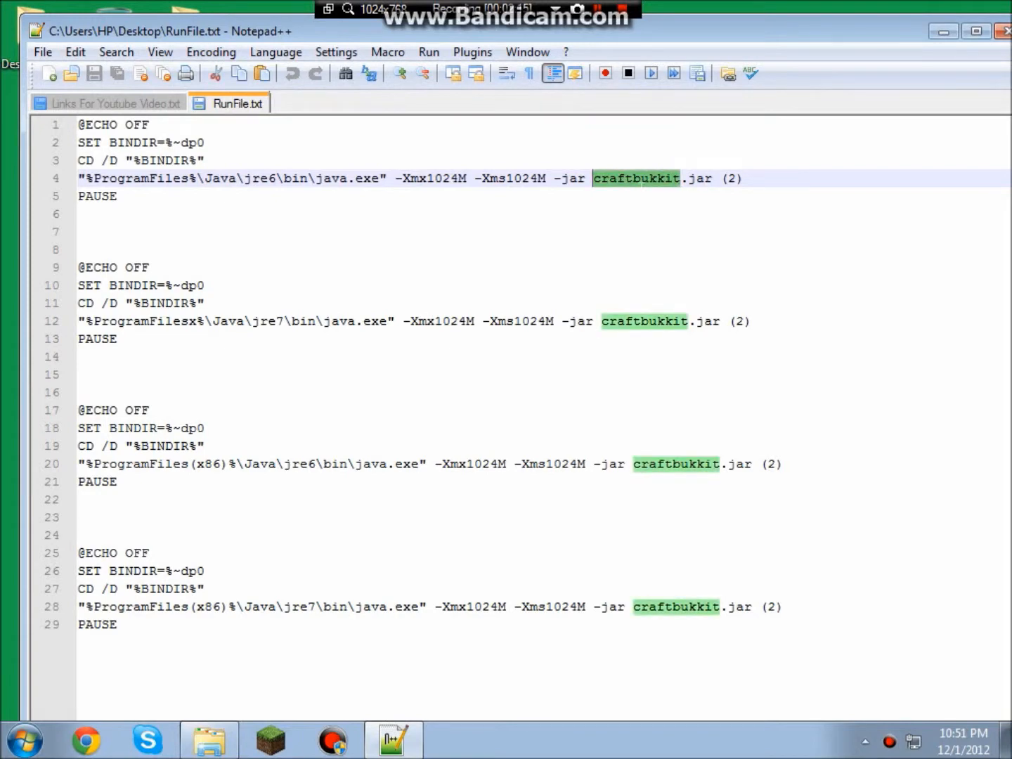
{"action": "type", "text": "youtube"}
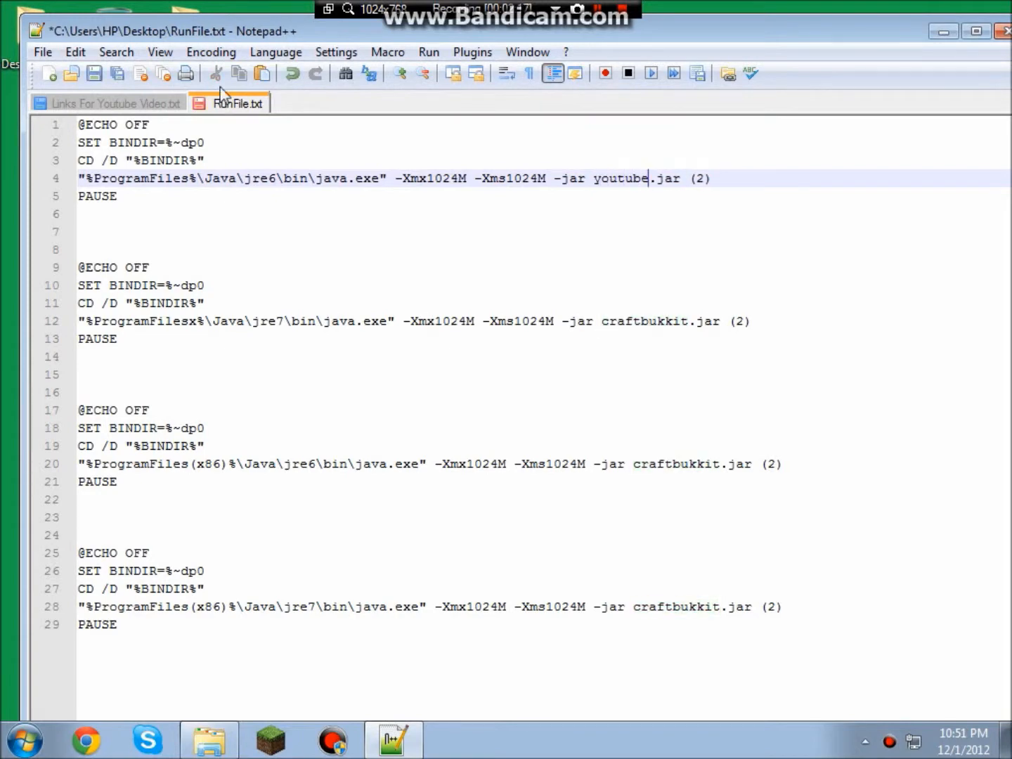
Rename the craftbukkit server jar in the folder to youtube.
{"action": "double_click", "coordinate": [713, 31]}
{"action": "left_click", "coordinate": [691, 168]}
{"action": "right_click", "coordinate": [691, 169]}
{"action": "left_click", "coordinate": [734, 527]}
{"action": "type", "text": "youtube"}
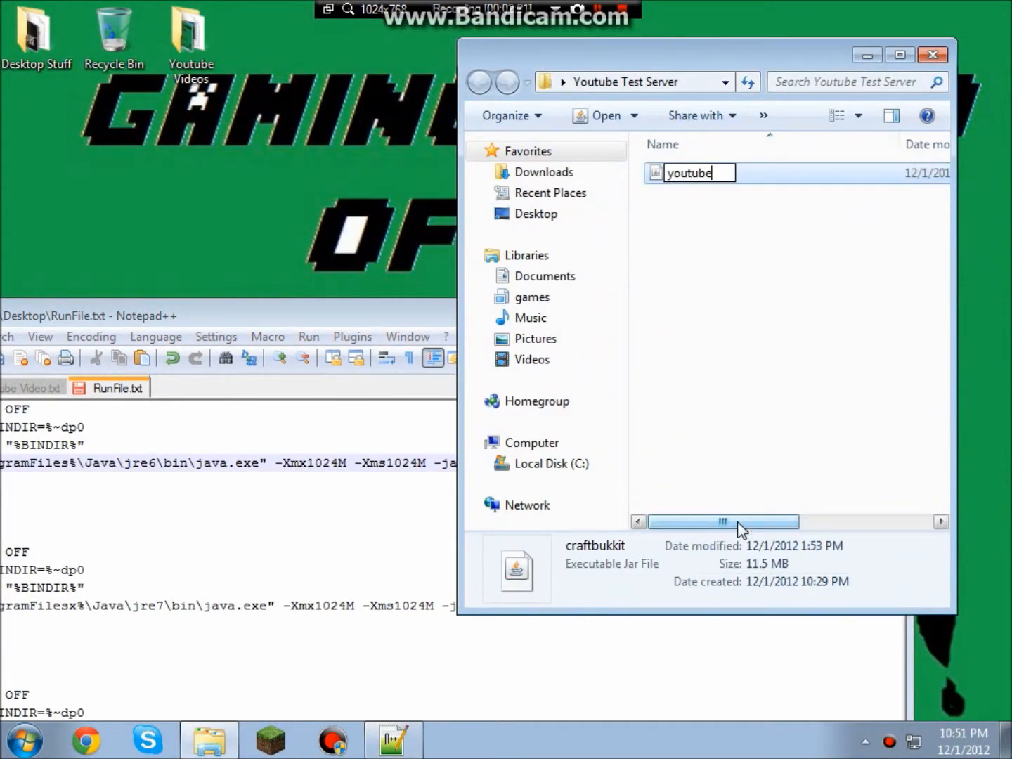
{"action": "left_click", "coordinate": [748, 222]}
{"action": "left_click_drag", "start_coordinate": [383, 319], "coordinate": [541, 131]}
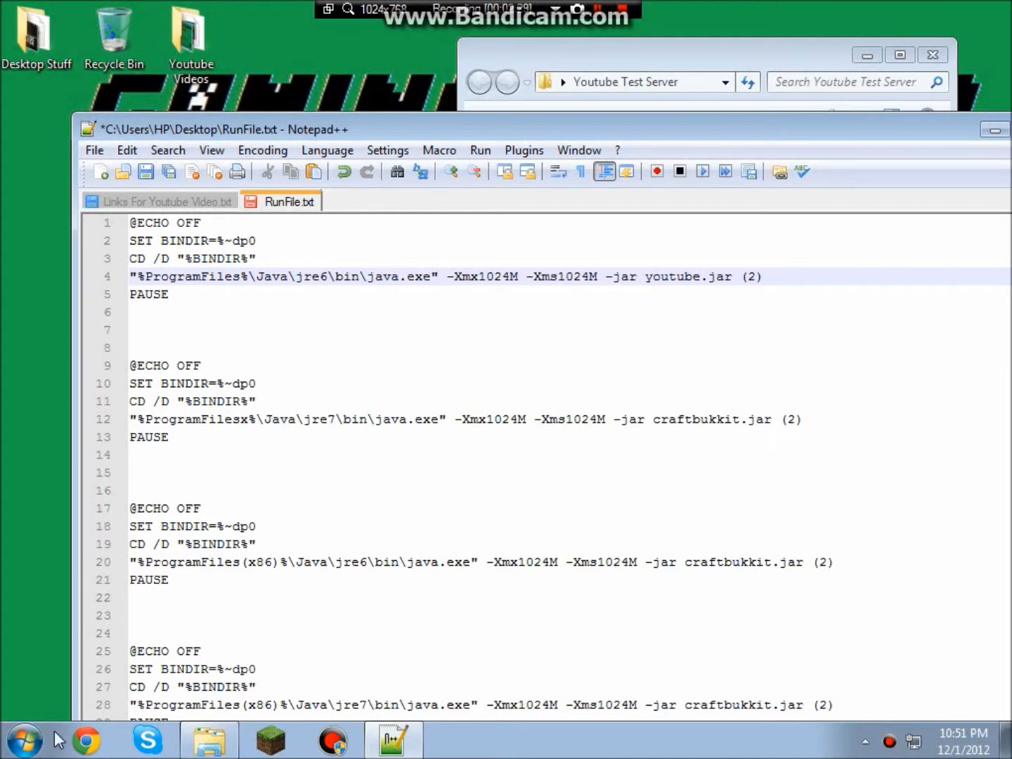
{"action": "left_click", "coordinate": [29, 739]}
{"action": "left_click", "coordinate": [313, 482]}
{"action": "double_click", "coordinate": [746, 291]}
{"action": "left_click", "coordinate": [739, 234]}
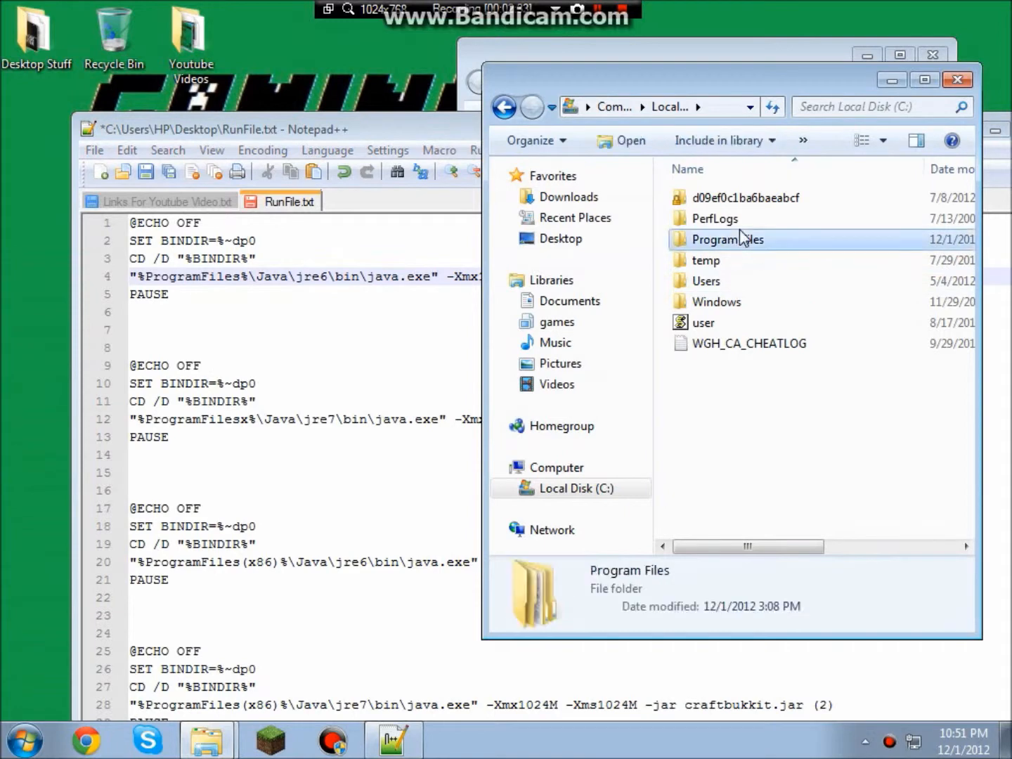
{"action": "double_click", "coordinate": [757, 246]}
{"action": "scroll", "coordinate": [702, 415], "scroll_direction": "down", "scroll_amount": 2}
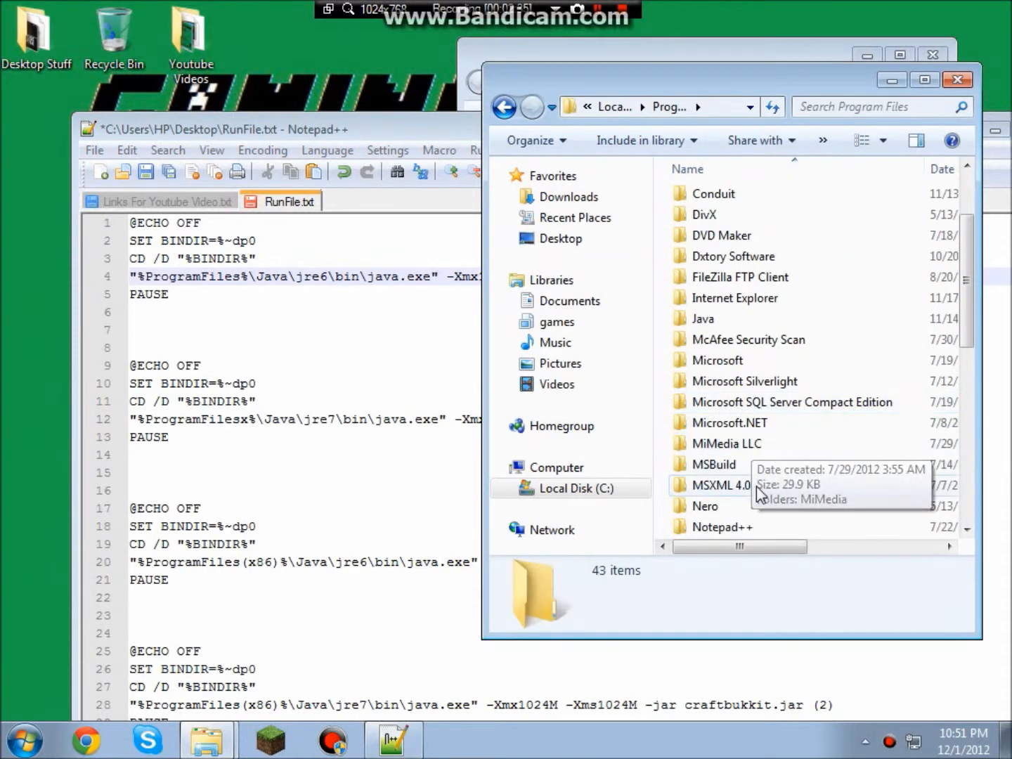
{"action": "double_click", "coordinate": [724, 319]}
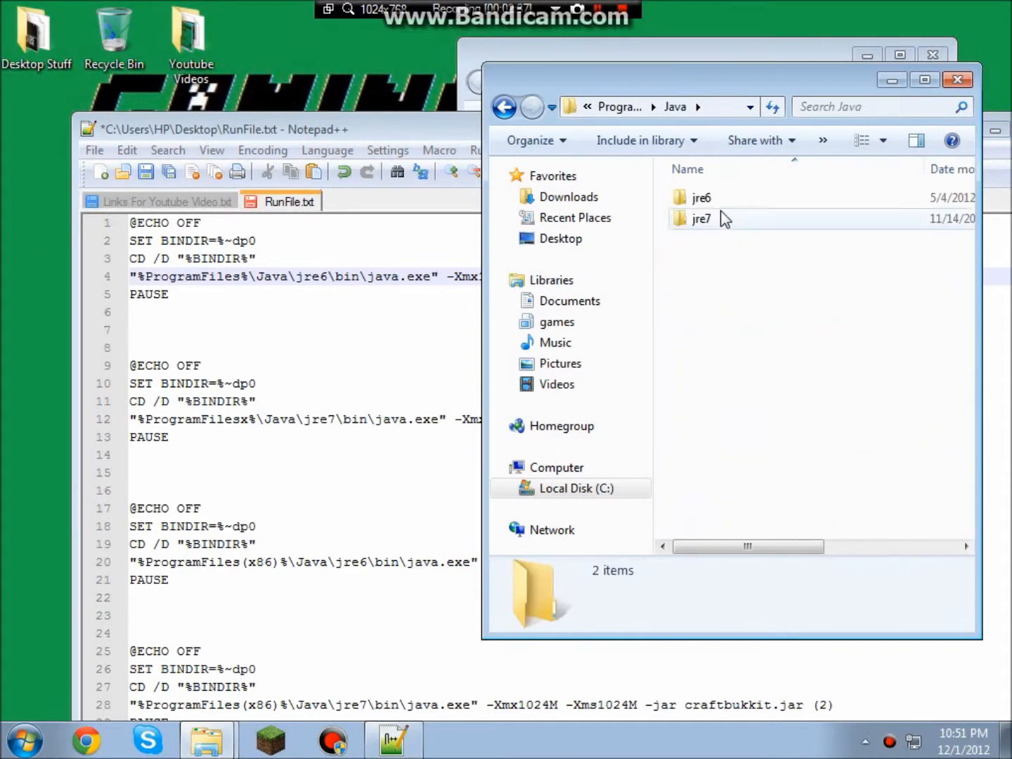
{"action": "left_click", "coordinate": [721, 219]}
{"action": "left_click", "coordinate": [720, 197]}
{"action": "left_click", "coordinate": [957, 79]}
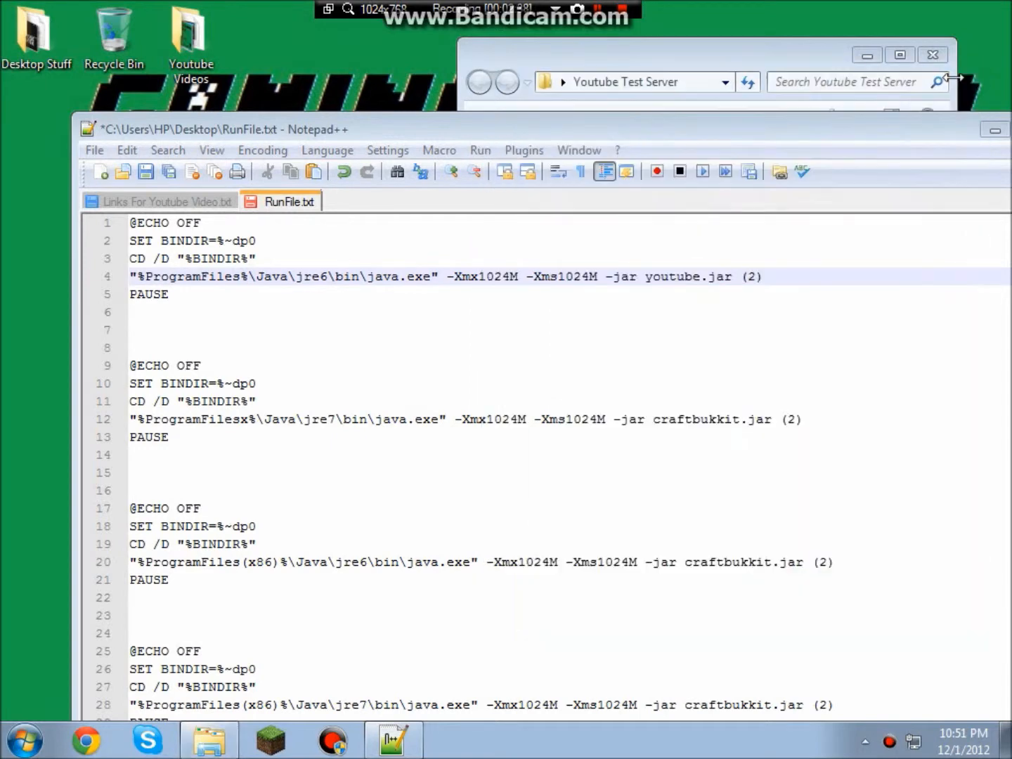
{"action": "left_click_drag", "start_coordinate": [931, 134], "coordinate": [843, 121]}
{"action": "left_click_drag", "start_coordinate": [823, 50], "coordinate": [835, 61]}
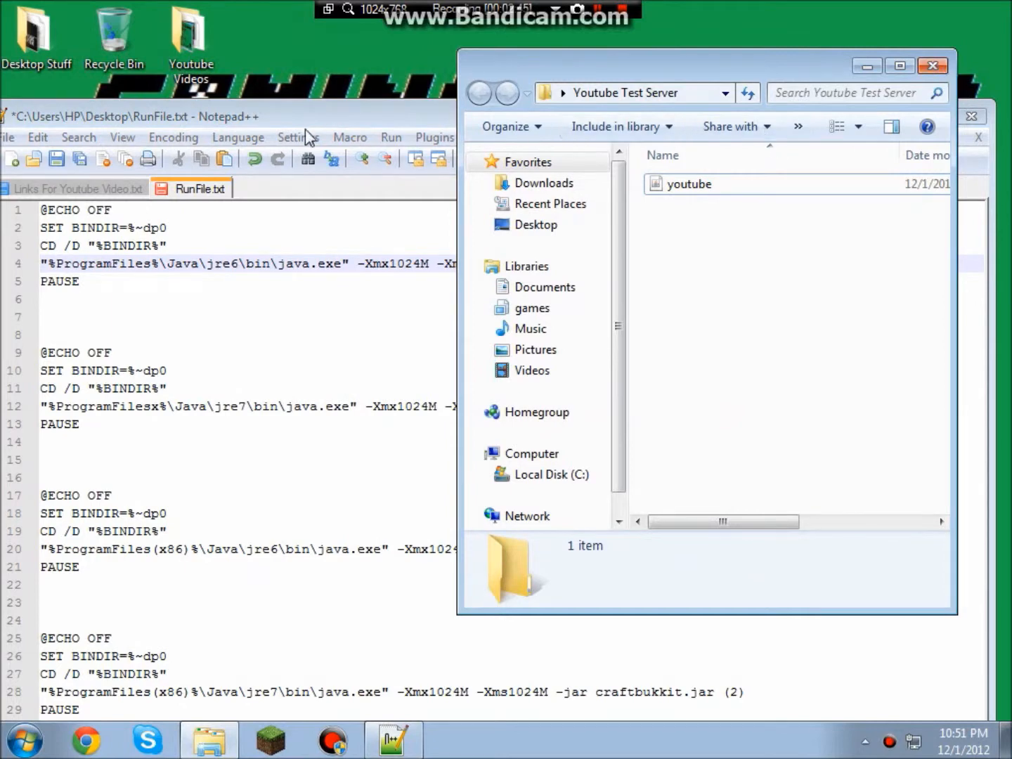
Copy the first five-line launch script, then close RunFile.txt, saving changes.
{"action": "left_click_drag", "start_coordinate": [88, 281], "coordinate": [40, 210]}
{"action": "right_click", "coordinate": [128, 258]}
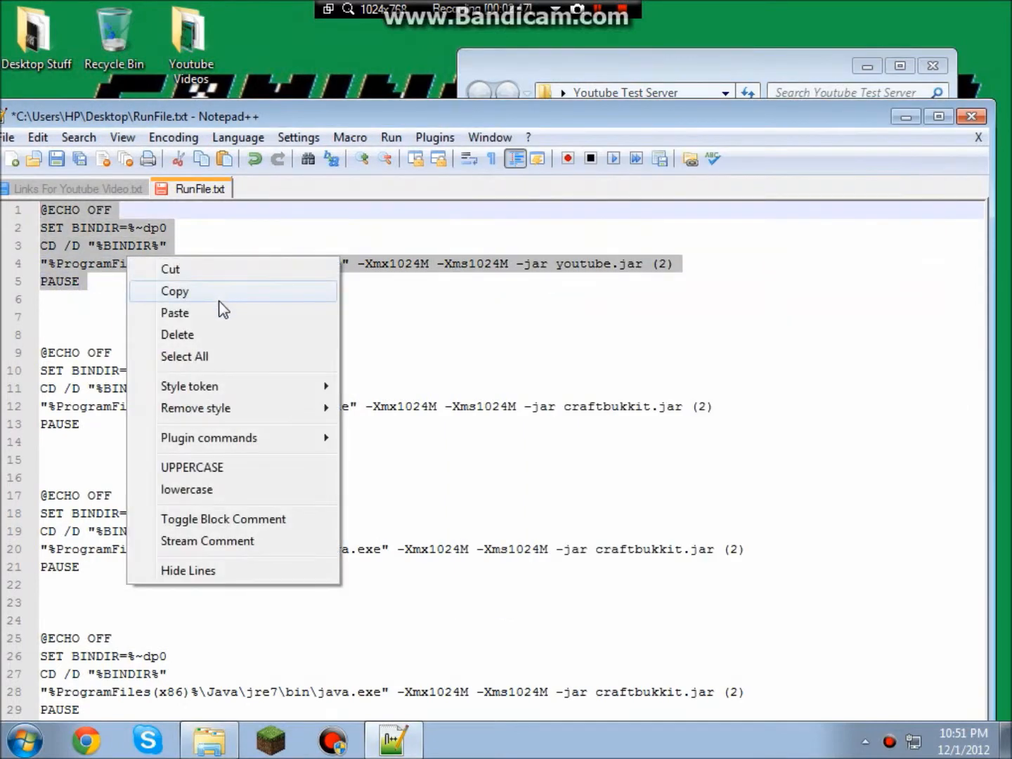
{"action": "left_click", "coordinate": [175, 291]}
{"action": "left_click_drag", "start_coordinate": [399, 124], "coordinate": [405, 130]}
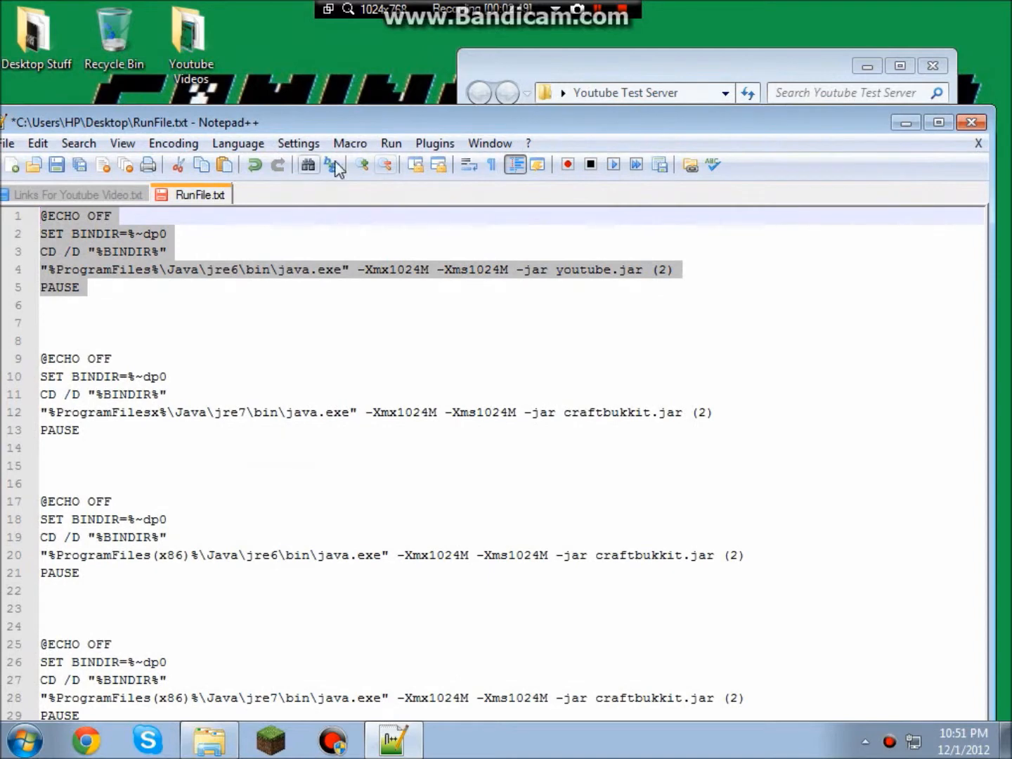
{"action": "left_click", "coordinate": [971, 122]}
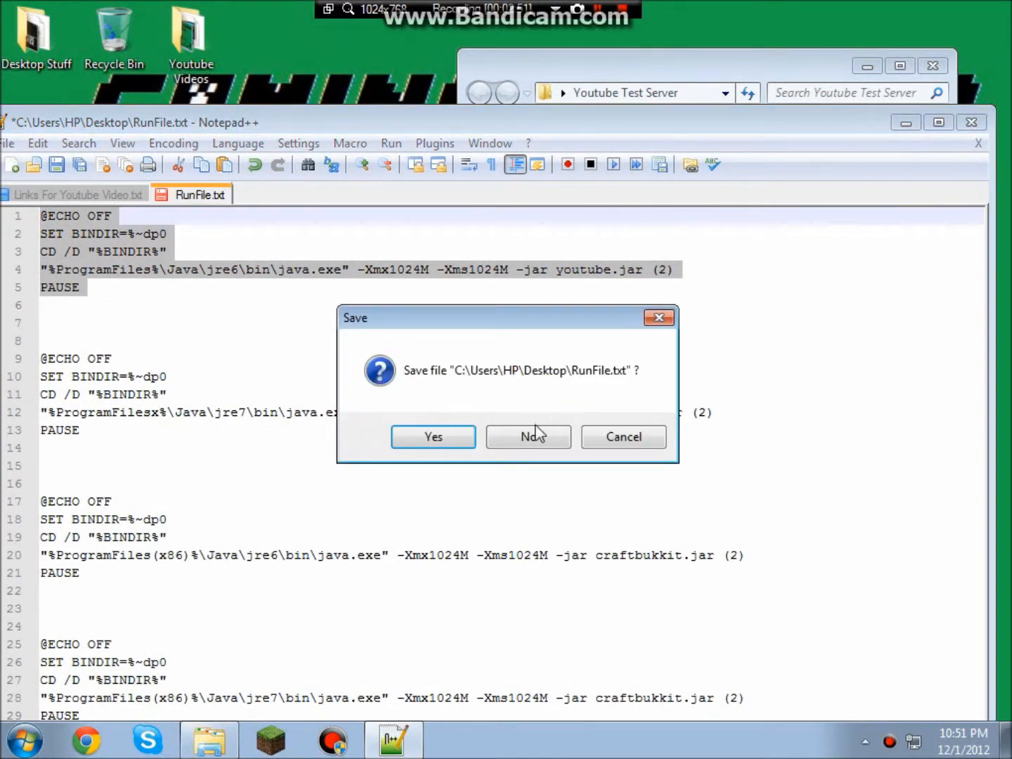
{"action": "left_click", "coordinate": [443, 440]}
Create a New Text Document in the Youtube Test Server folder, open it, and paste the script.
{"action": "right_click", "coordinate": [760, 258]}
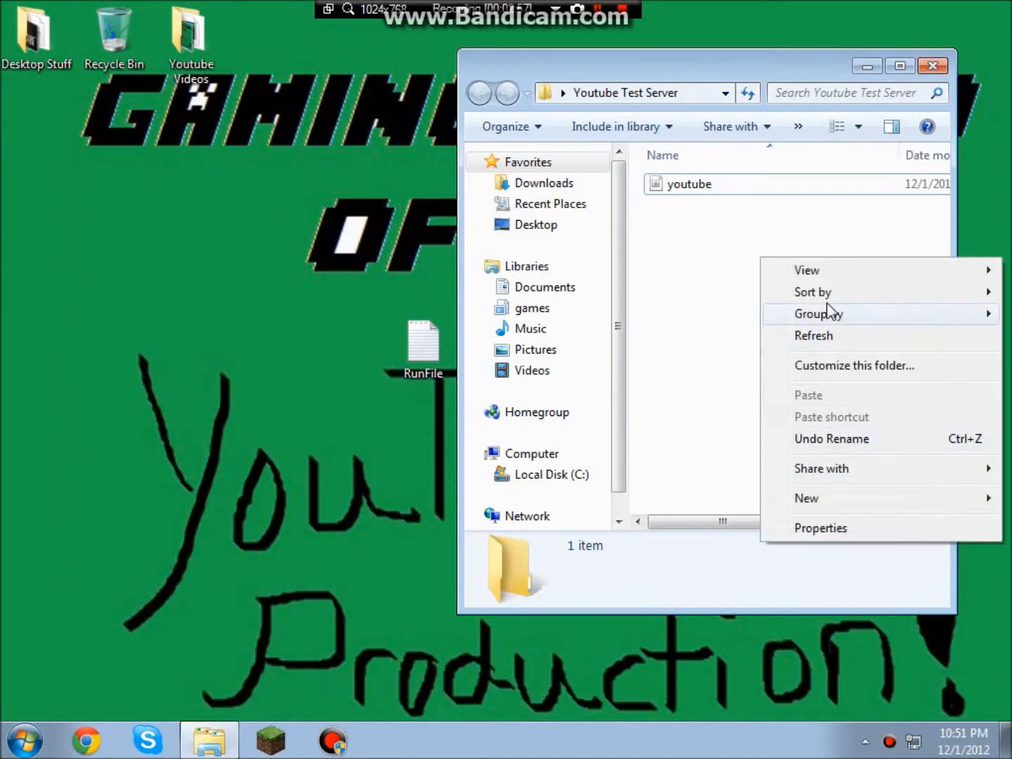
{"action": "left_click", "coordinate": [684, 292]}
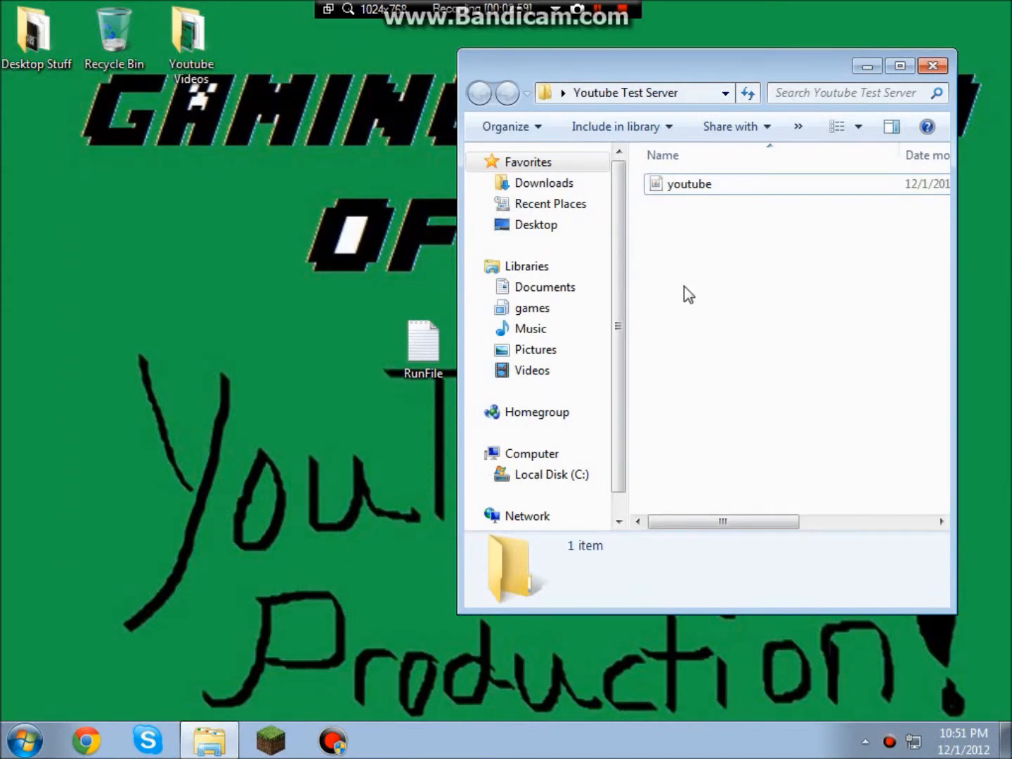
{"action": "right_click", "coordinate": [709, 248]}
{"action": "mouse_move", "coordinate": [759, 492]}
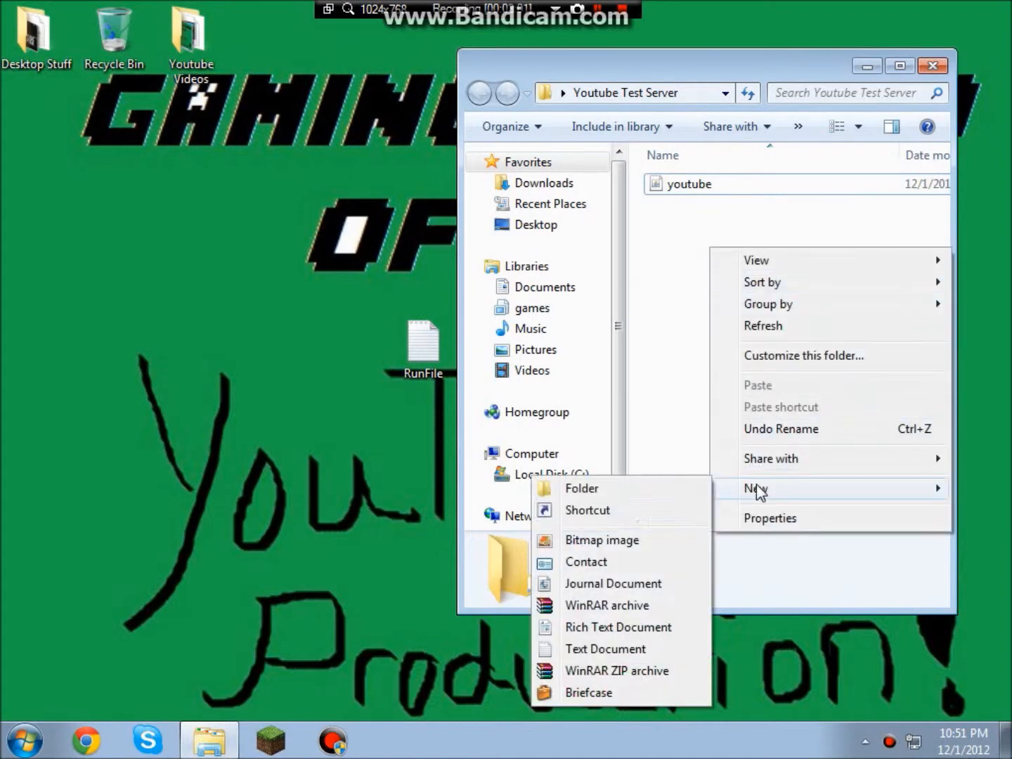
{"action": "left_click", "coordinate": [594, 650]}
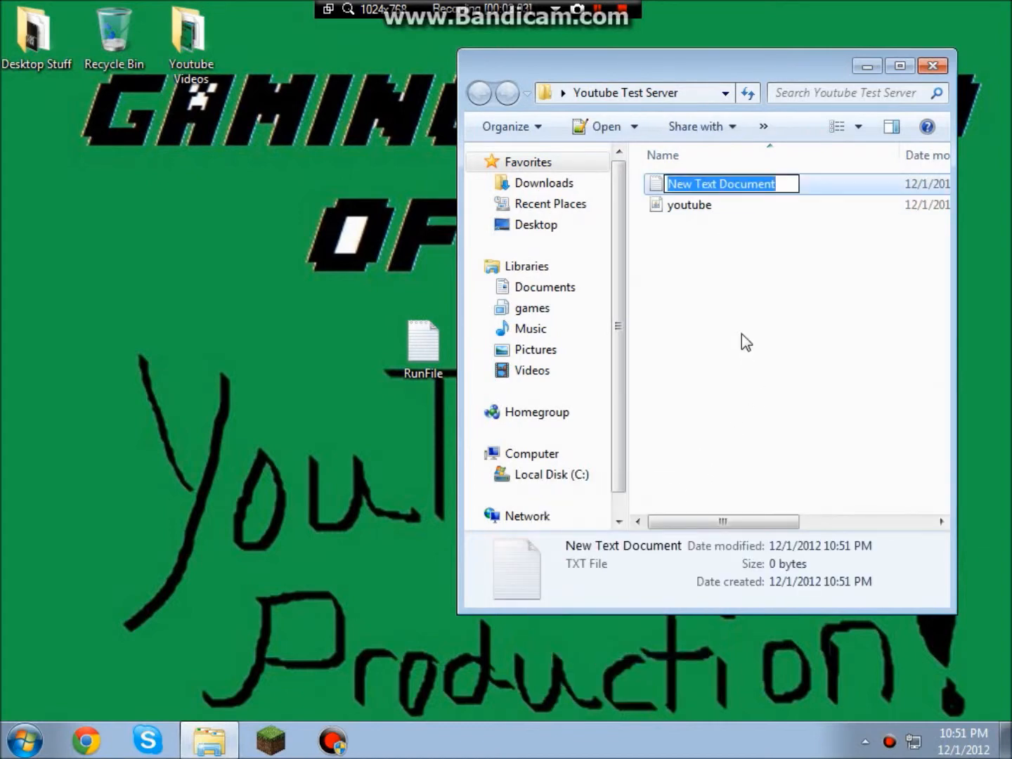
{"action": "key", "text": "Return"}
{"action": "key", "text": "Return"}
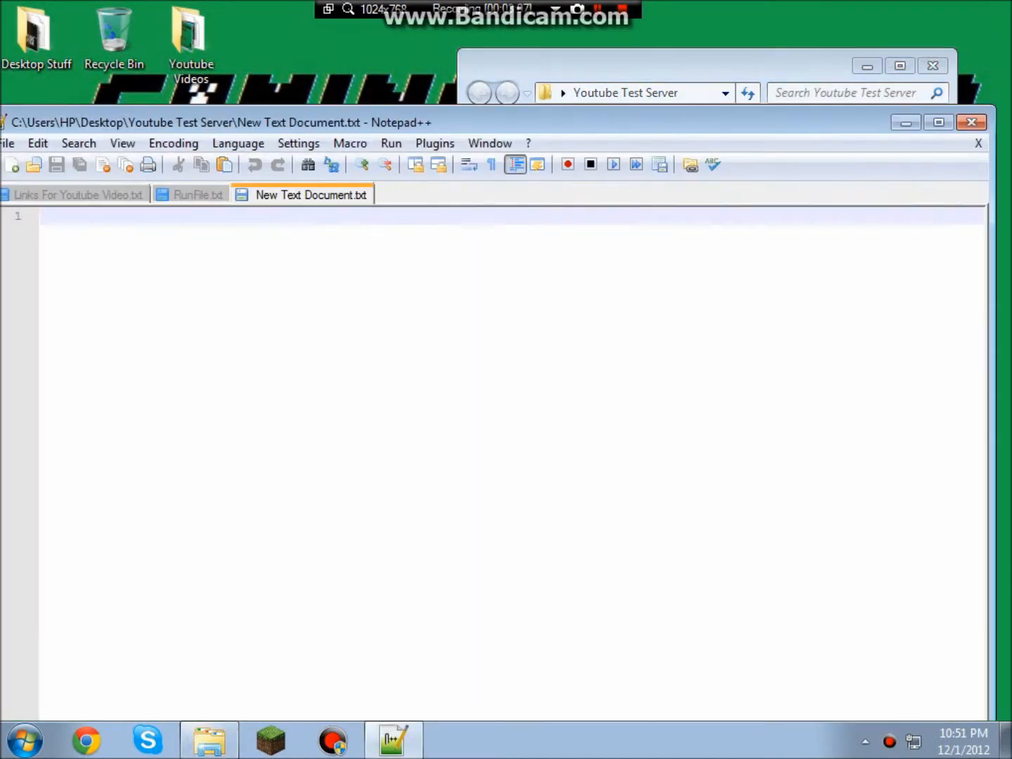
{"action": "key", "text": "ctrl+v"}
Save the pasted script as gtrgrgrt3rgvtyg.bat with file type All types (*.*).
{"action": "key", "text": "BackSpace"}
{"action": "left_click", "coordinate": [8, 143]}
{"action": "left_click", "coordinate": [95, 129]}
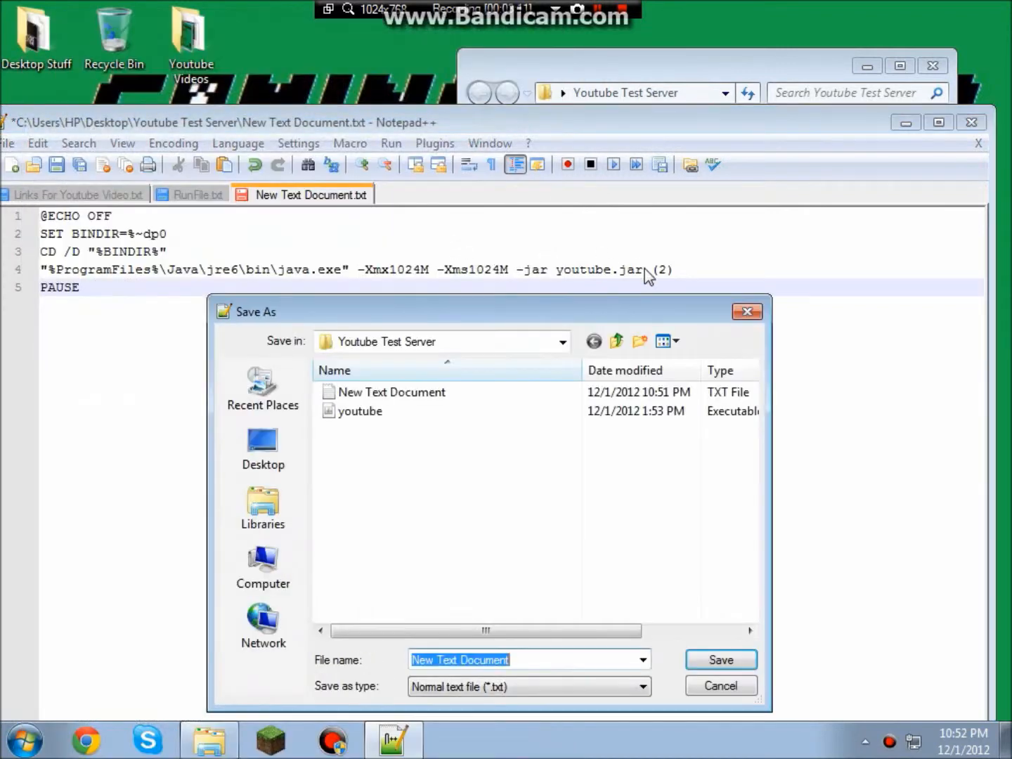
{"action": "left_click_drag", "start_coordinate": [461, 312], "coordinate": [468, 148]}
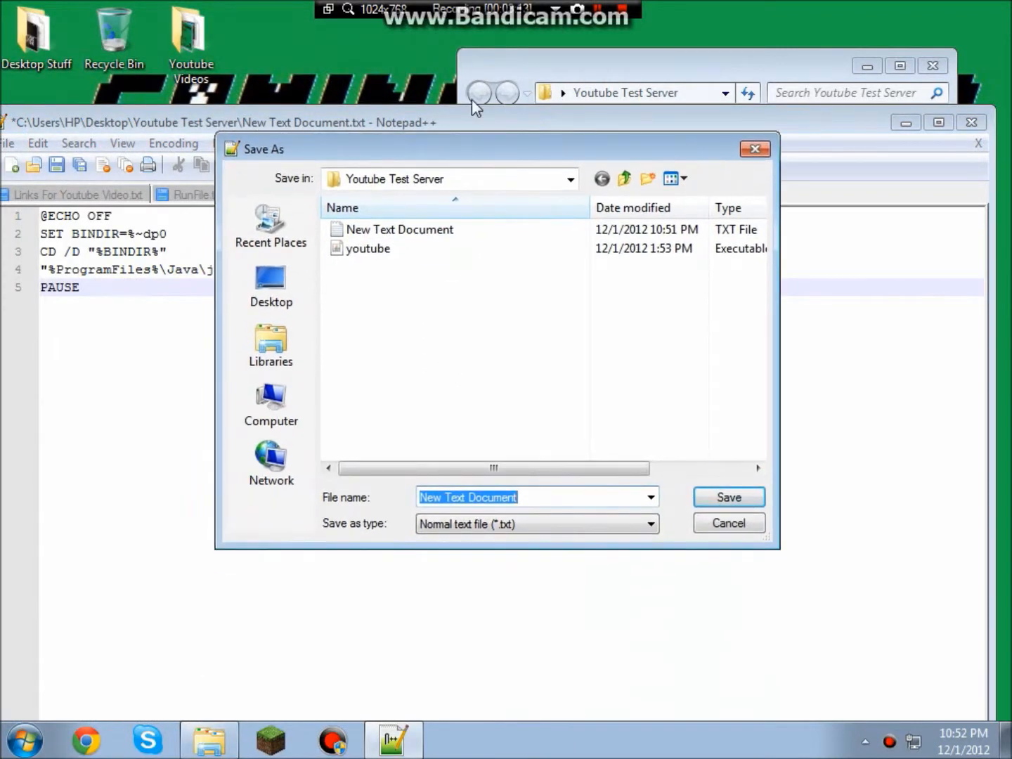
{"action": "type", "text": ".bat"}
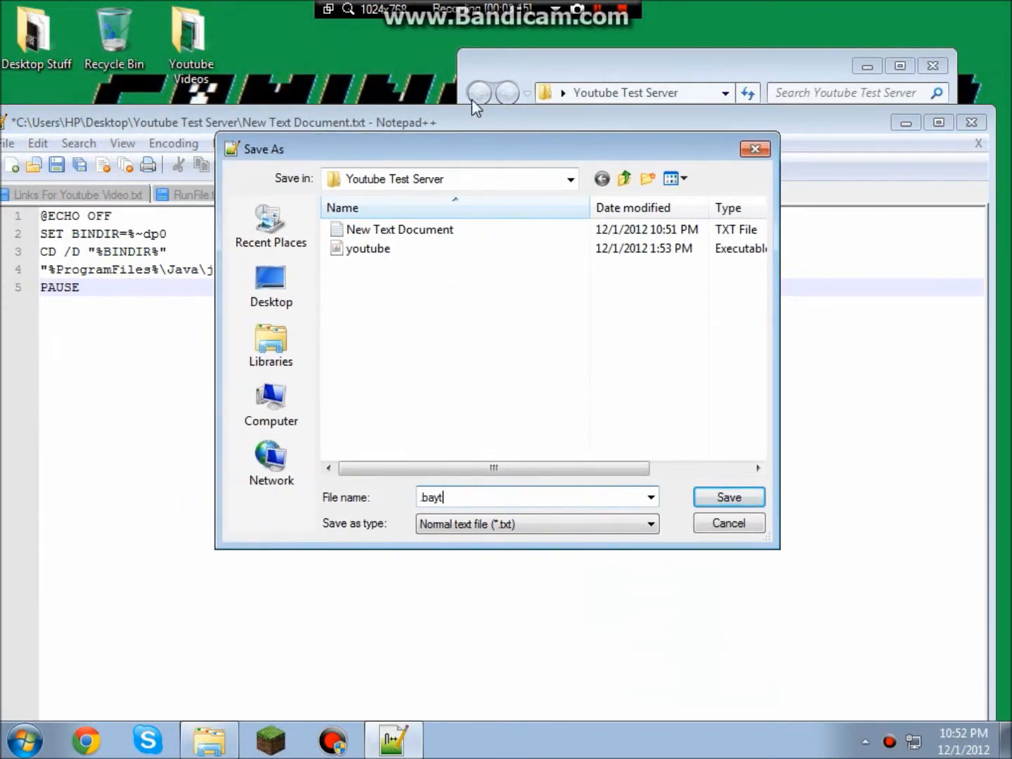
{"action": "key", "text": "BackSpace"}
{"action": "key", "text": "BackSpace"}
{"action": "key", "text": "BackSpace"}
{"action": "key", "text": "BackSpace"}
{"action": "type", "text": "gtrgrgrt3rgvtyg.bat"}
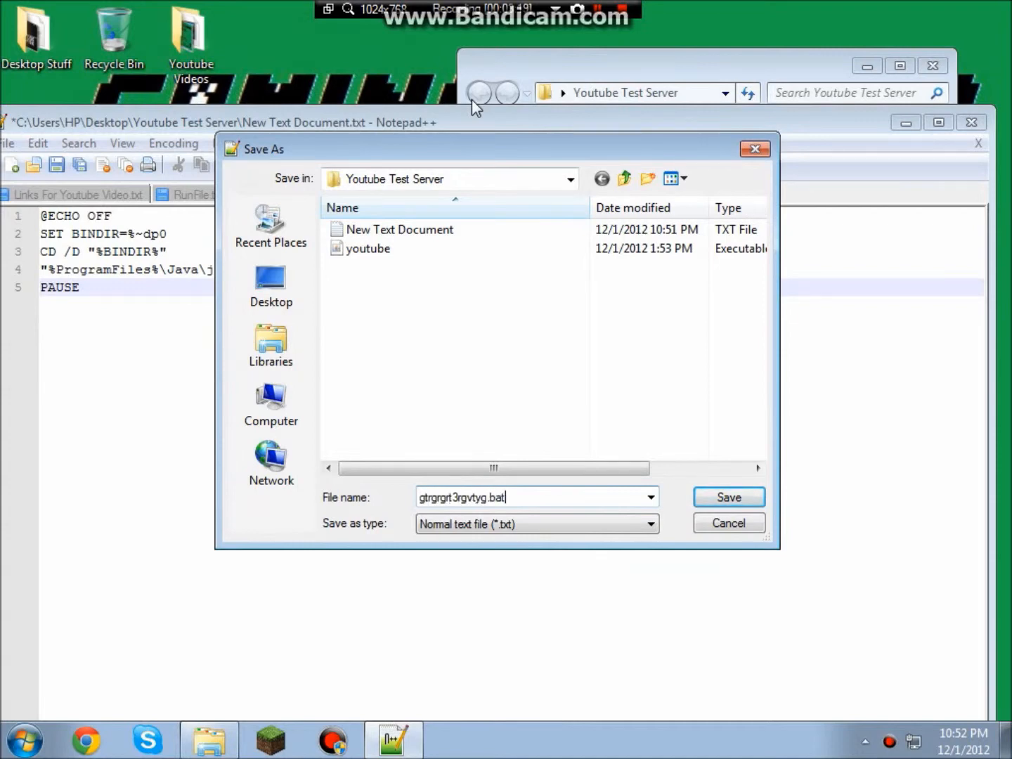
{"action": "left_click", "coordinate": [526, 523]}
{"action": "left_click", "coordinate": [504, 137]}
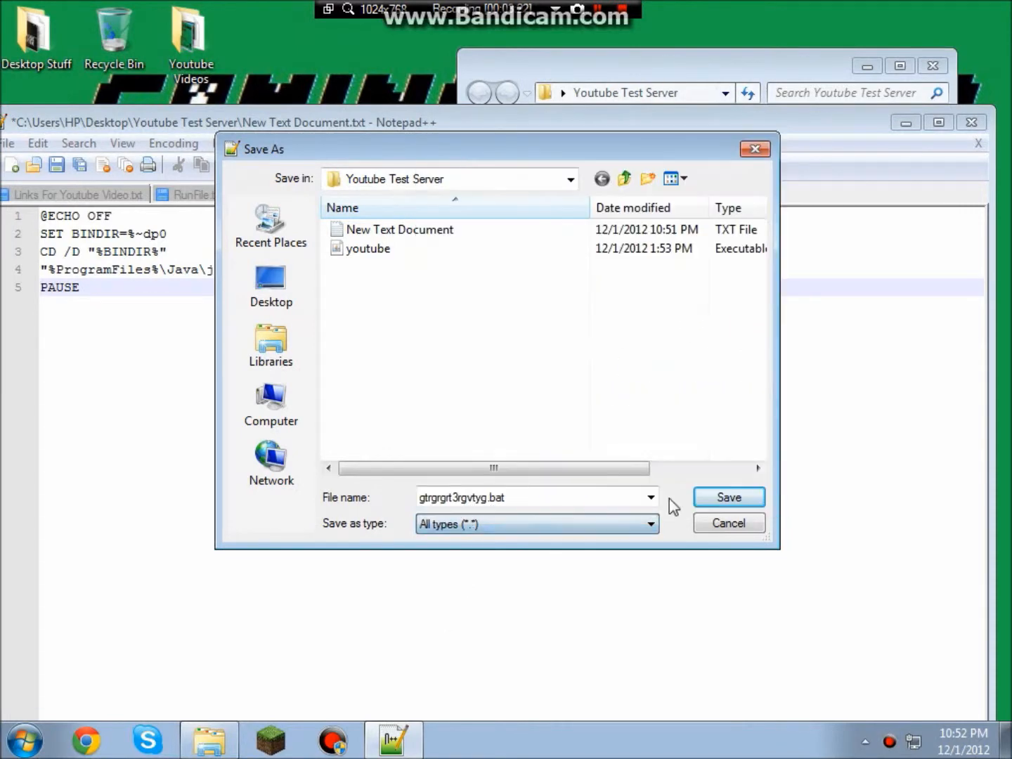
{"action": "left_click", "coordinate": [734, 502]}
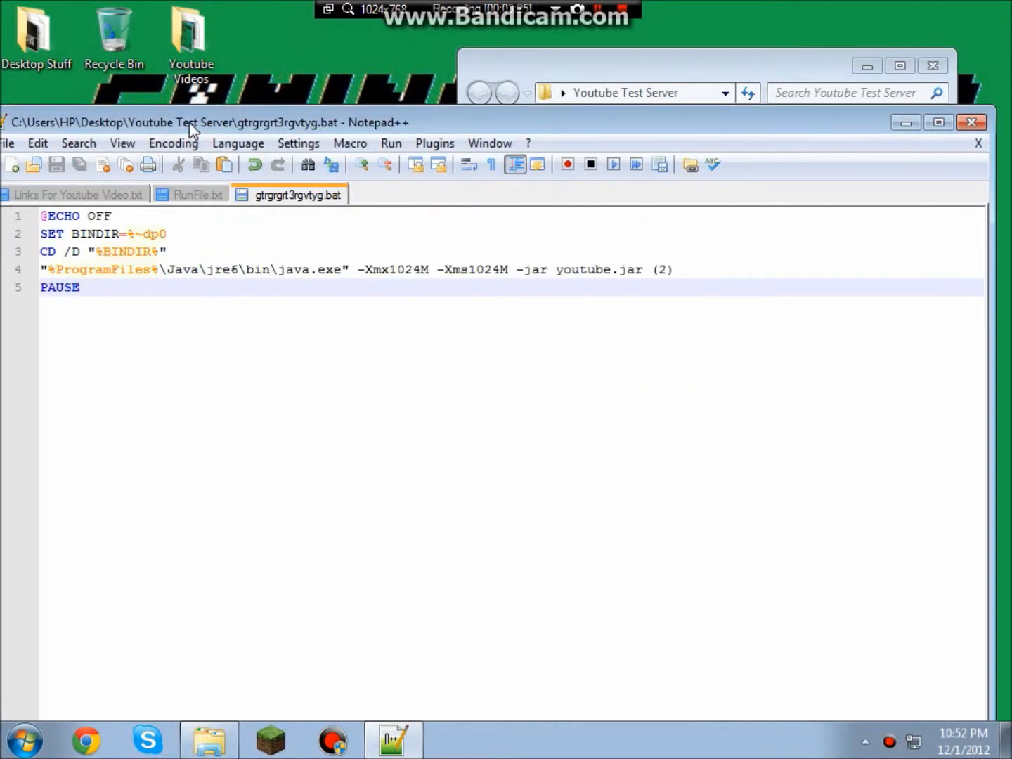
Close Notepad++ and delete the leftover New Text Document from the folder.
{"action": "left_click_drag", "start_coordinate": [189, 123], "coordinate": [268, 84]}
{"action": "left_click_drag", "start_coordinate": [165, 88], "coordinate": [123, 89]}
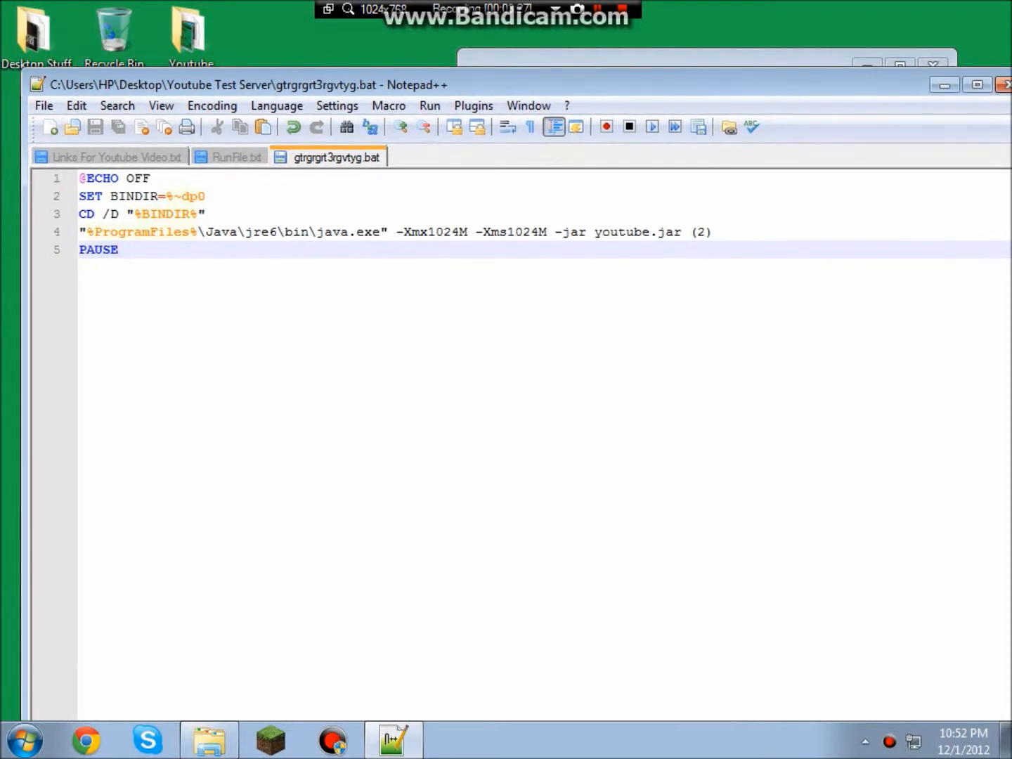
{"action": "left_click_drag", "start_coordinate": [872, 85], "coordinate": [793, 92]}
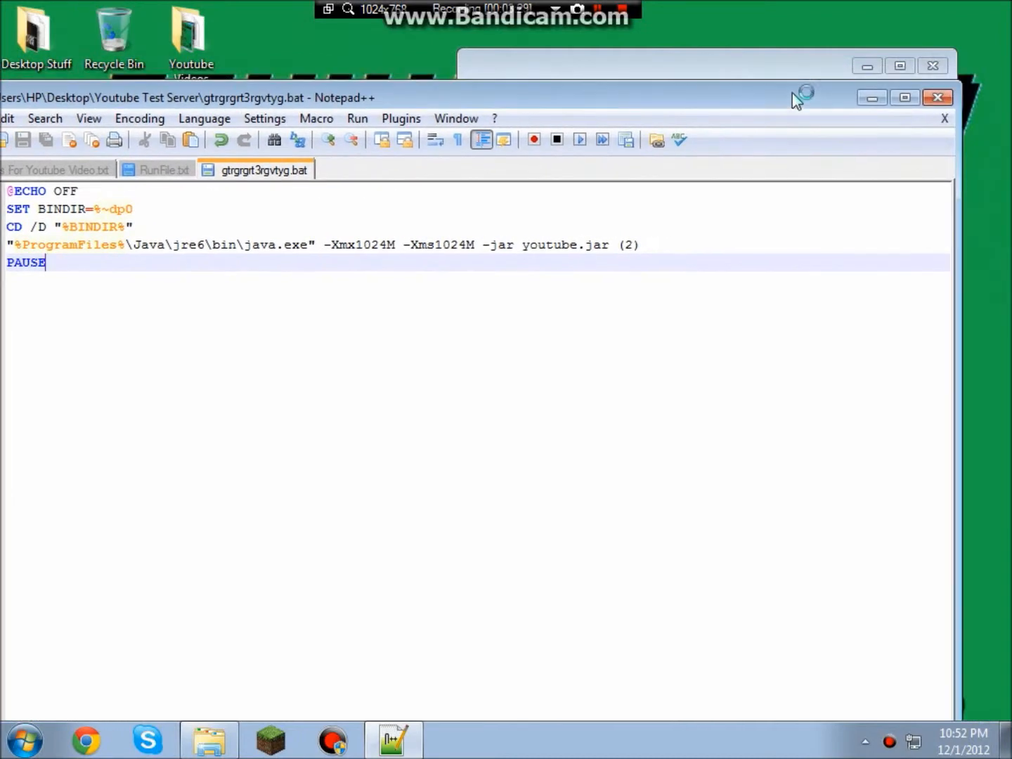
{"action": "left_click", "coordinate": [940, 98]}
{"action": "right_click", "coordinate": [714, 205]}
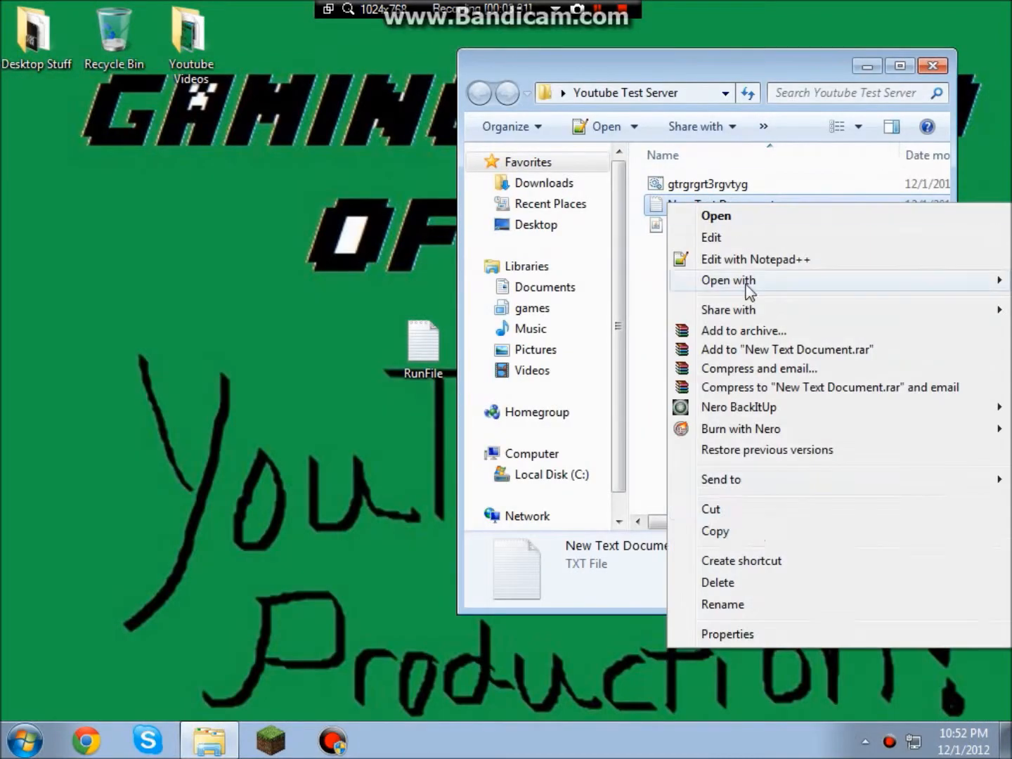
{"action": "left_click", "coordinate": [741, 584]}
{"action": "key", "text": "Return"}
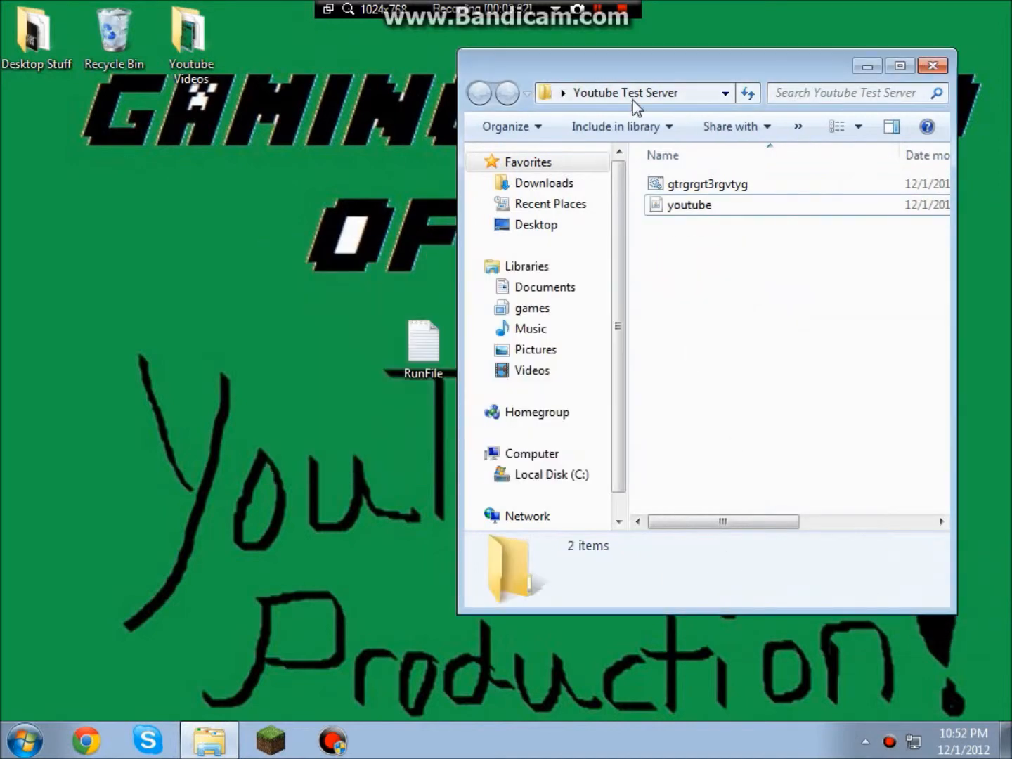
{"action": "double_click", "coordinate": [692, 185]}
{"action": "left_click_drag", "start_coordinate": [245, 77], "coordinate": [356, 52]}
{"action": "left_click", "coordinate": [758, 447]}
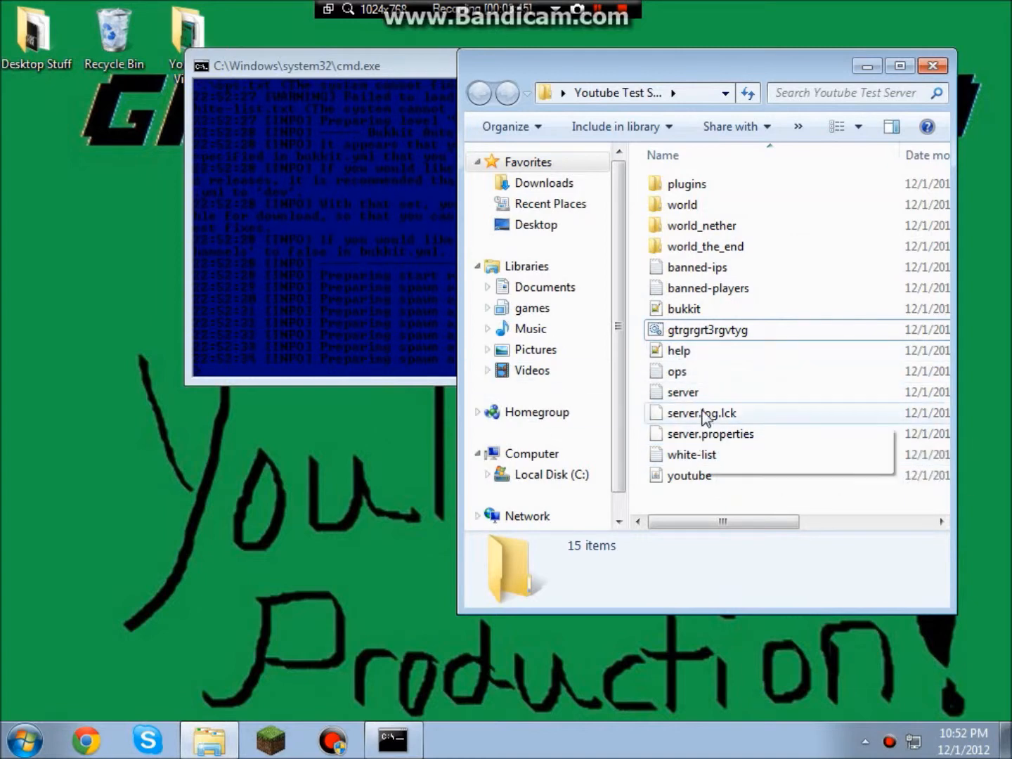
{"action": "left_click", "coordinate": [706, 193]}
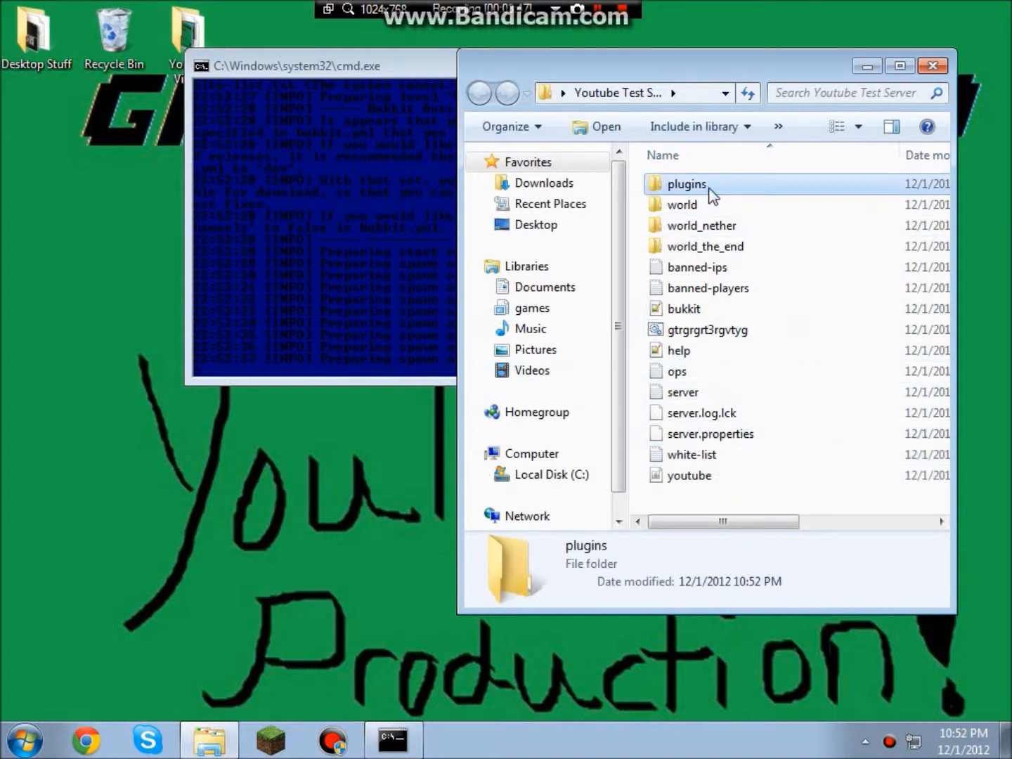
{"action": "double_click", "coordinate": [709, 197]}
{"action": "left_click", "coordinate": [482, 94]}
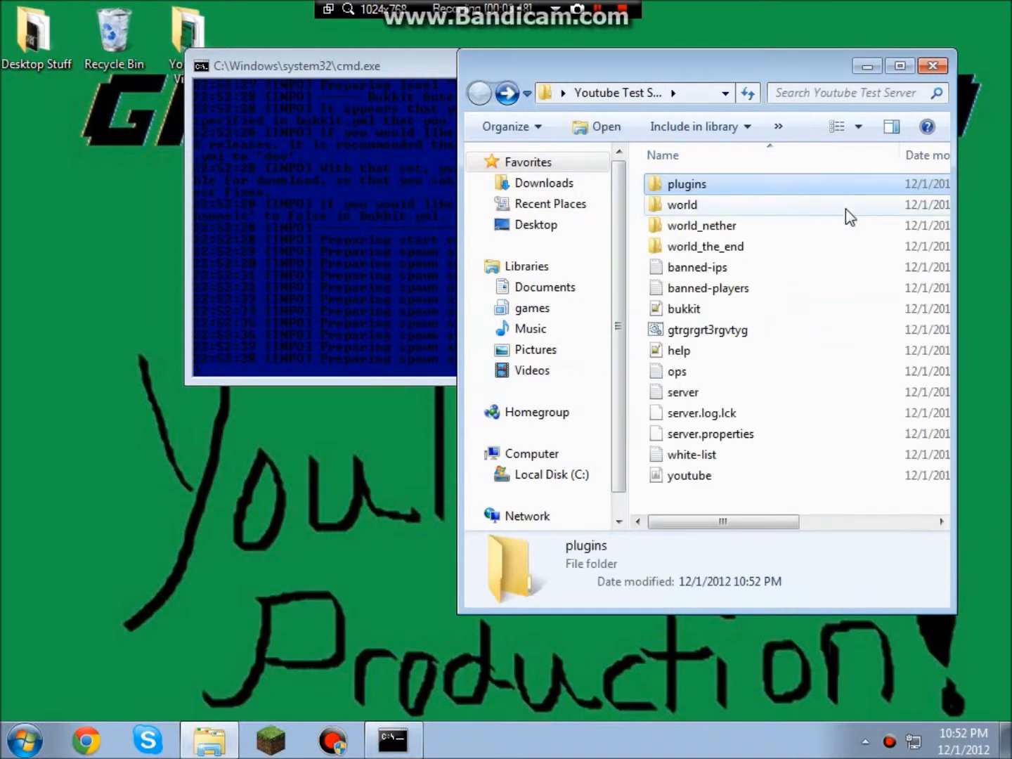
{"action": "left_click", "coordinate": [696, 206]}
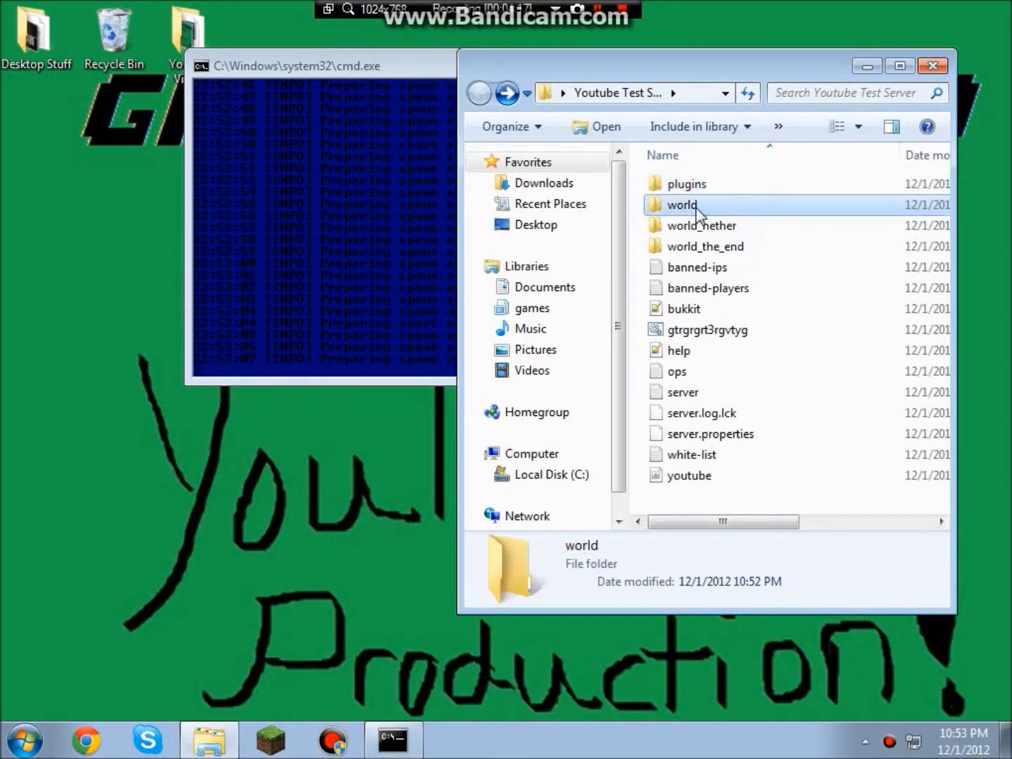
{"action": "left_click", "coordinate": [731, 224]}
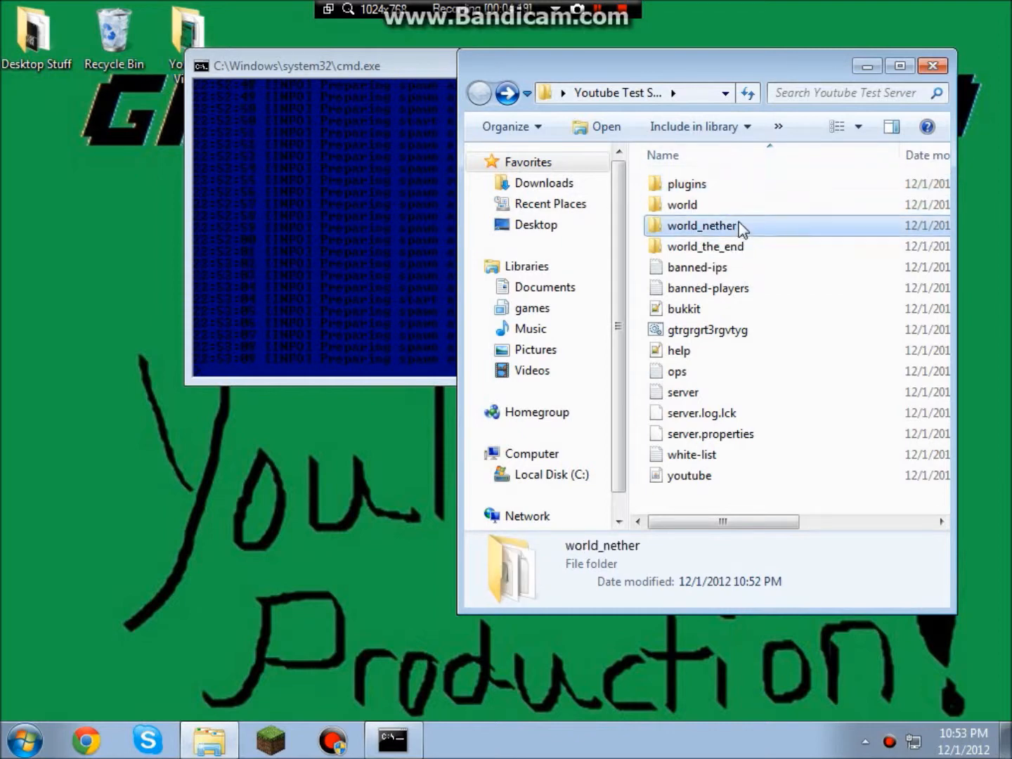
{"action": "left_click", "coordinate": [751, 204]}
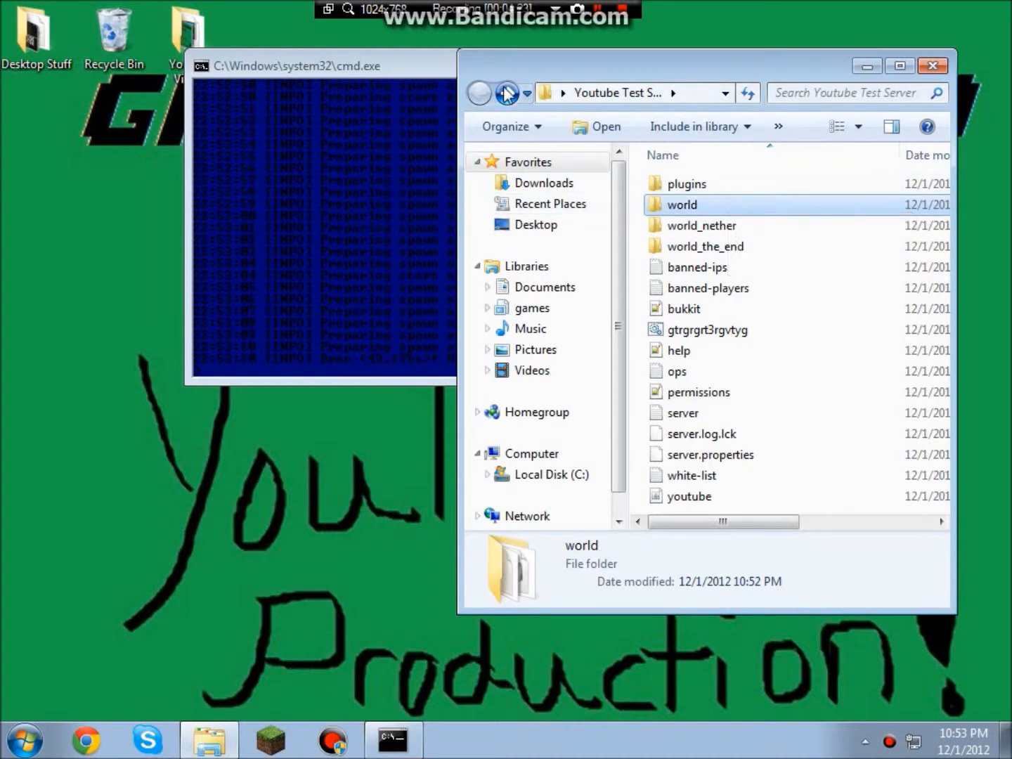
{"action": "left_click", "coordinate": [726, 234]}
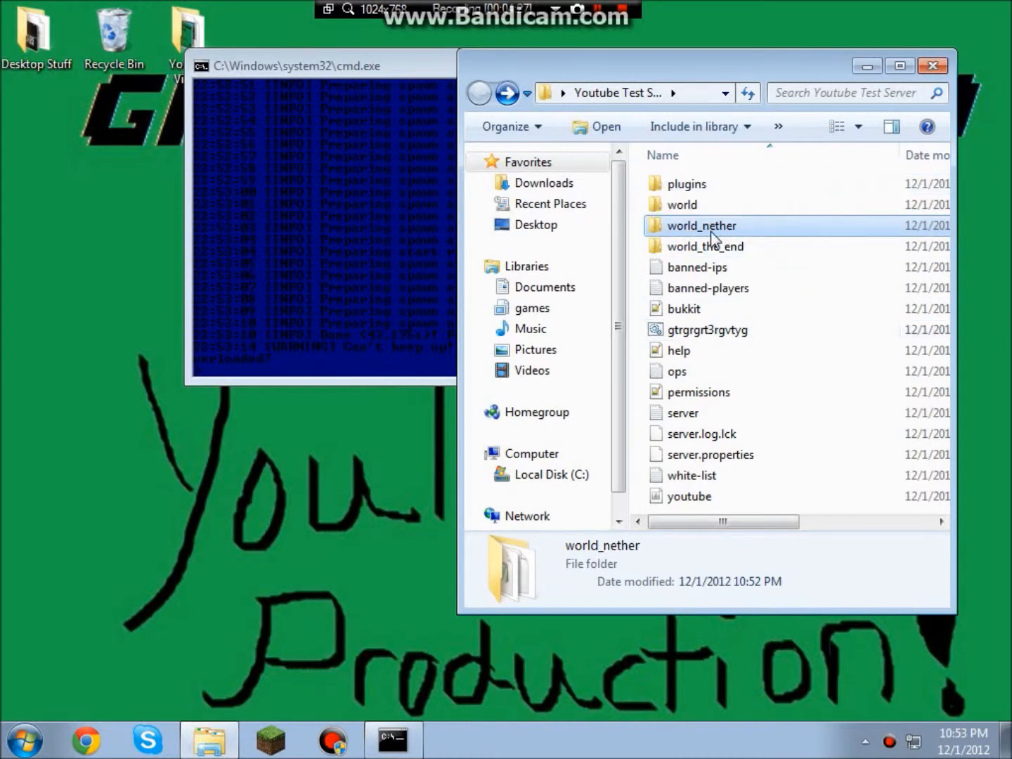
{"action": "left_click", "coordinate": [739, 251]}
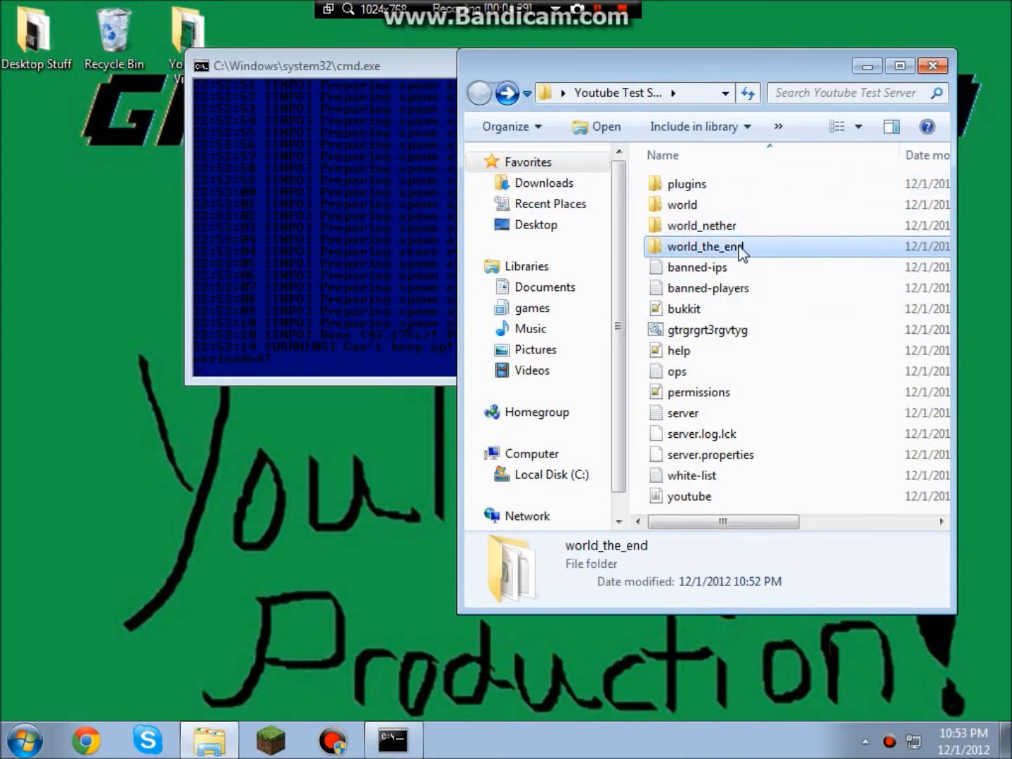
{"action": "left_click", "coordinate": [700, 269]}
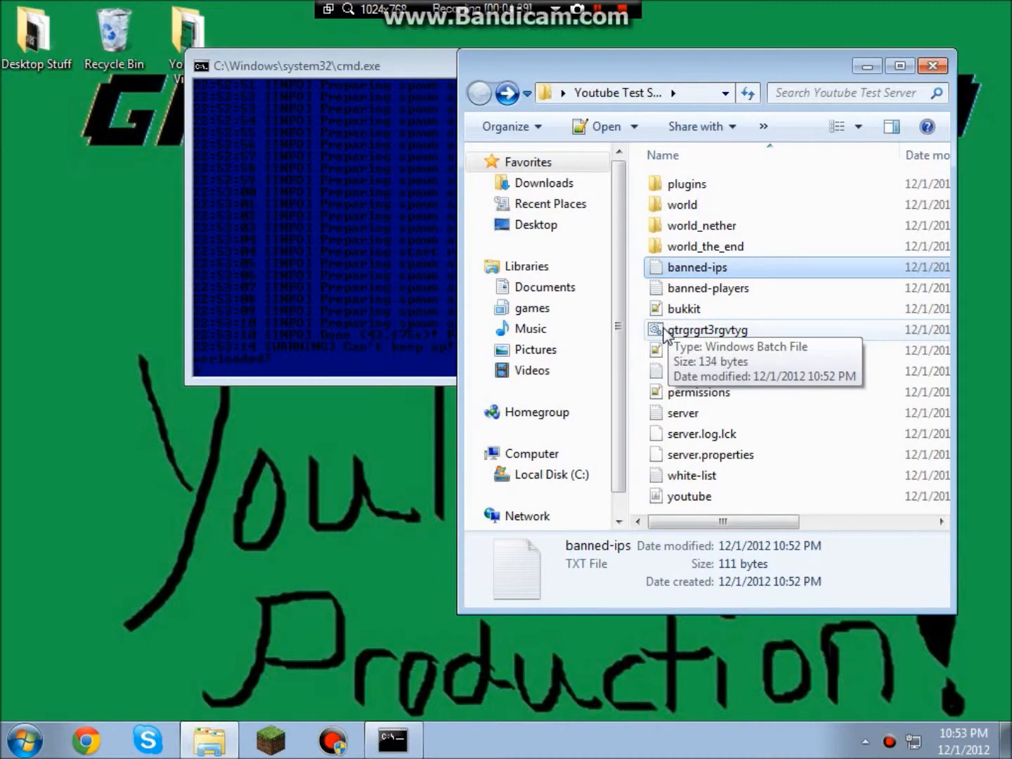
{"action": "left_click", "coordinate": [671, 289]}
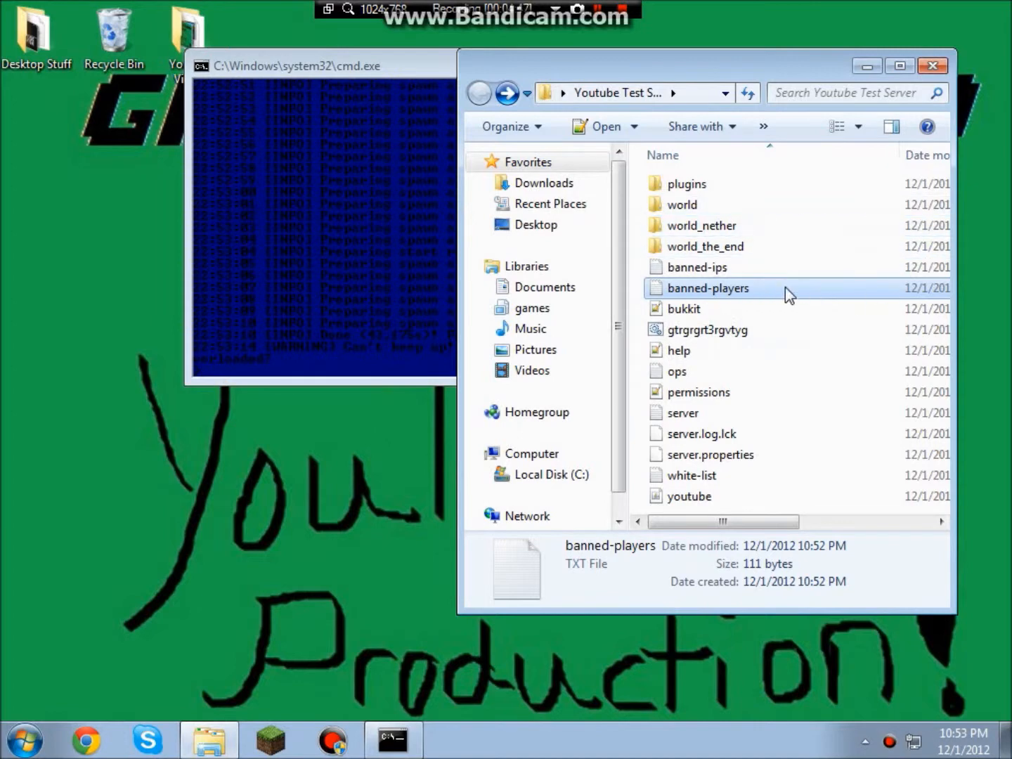
{"action": "left_click", "coordinate": [690, 311]}
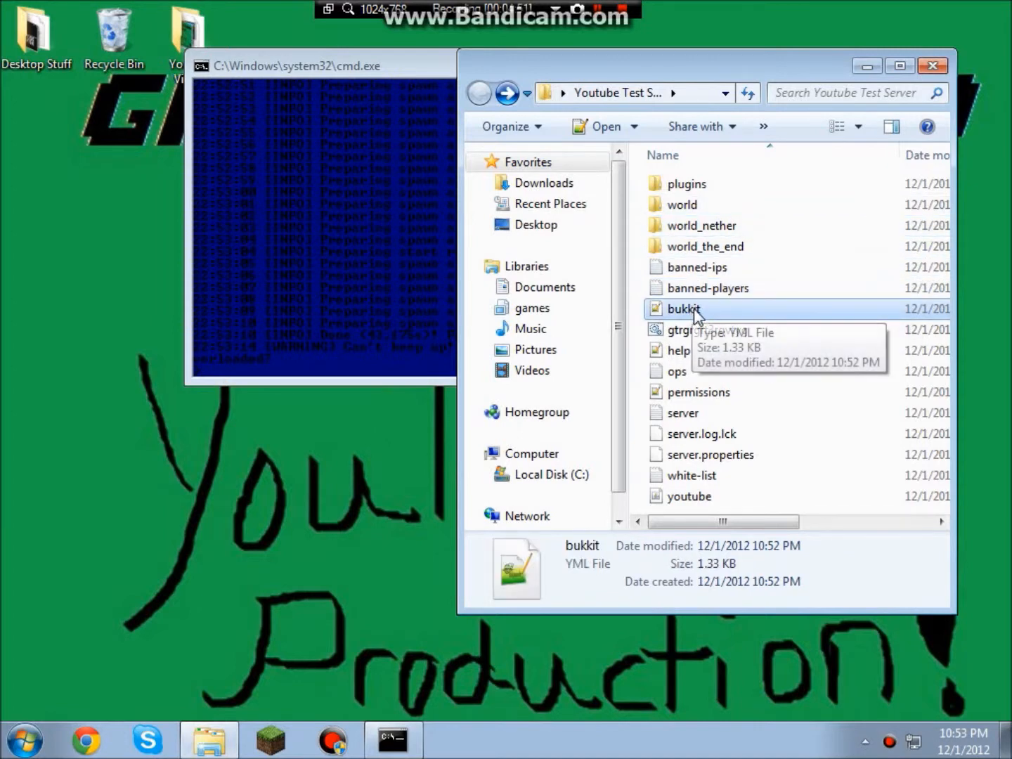
{"action": "left_click", "coordinate": [669, 353]}
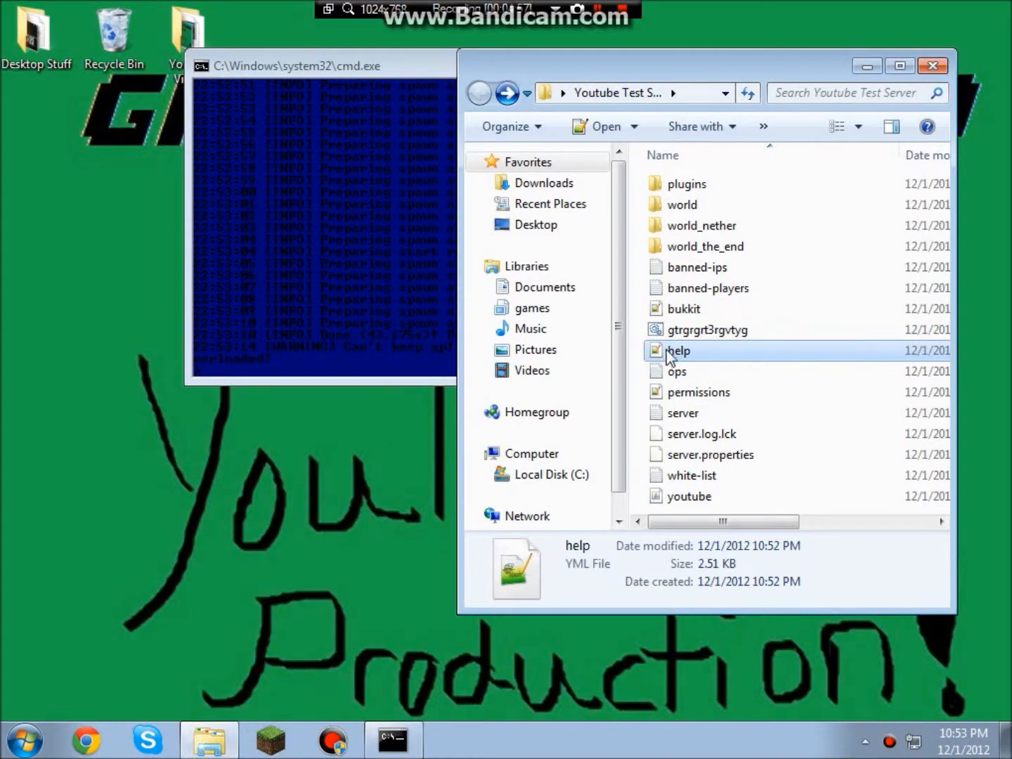
{"action": "right_click", "coordinate": [669, 355]}
{"action": "left_click", "coordinate": [746, 332]}
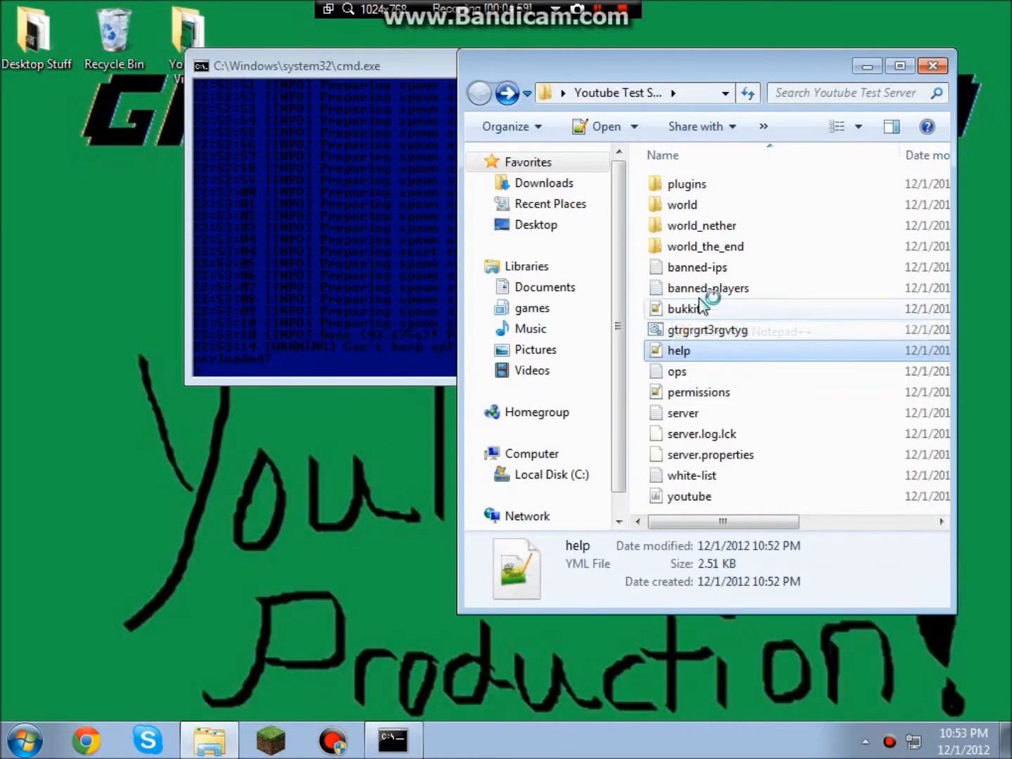
{"action": "scroll", "coordinate": [477, 450], "scroll_direction": "down", "scroll_amount": 8}
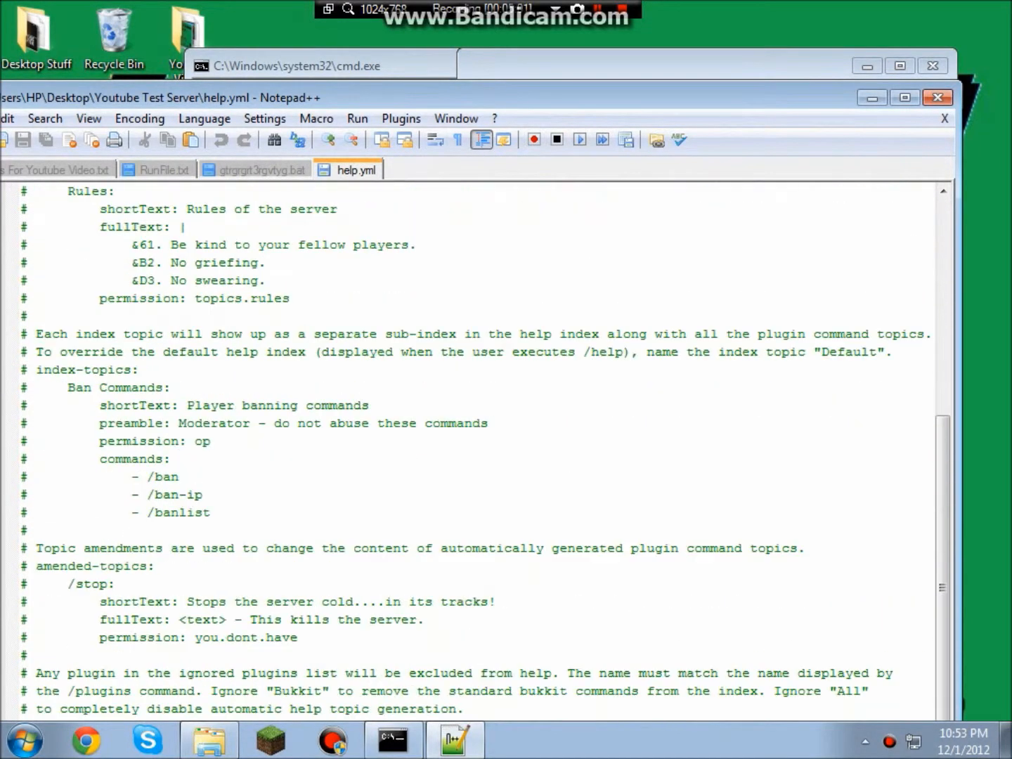
{"action": "scroll", "coordinate": [477, 450], "scroll_direction": "down", "scroll_amount": 1}
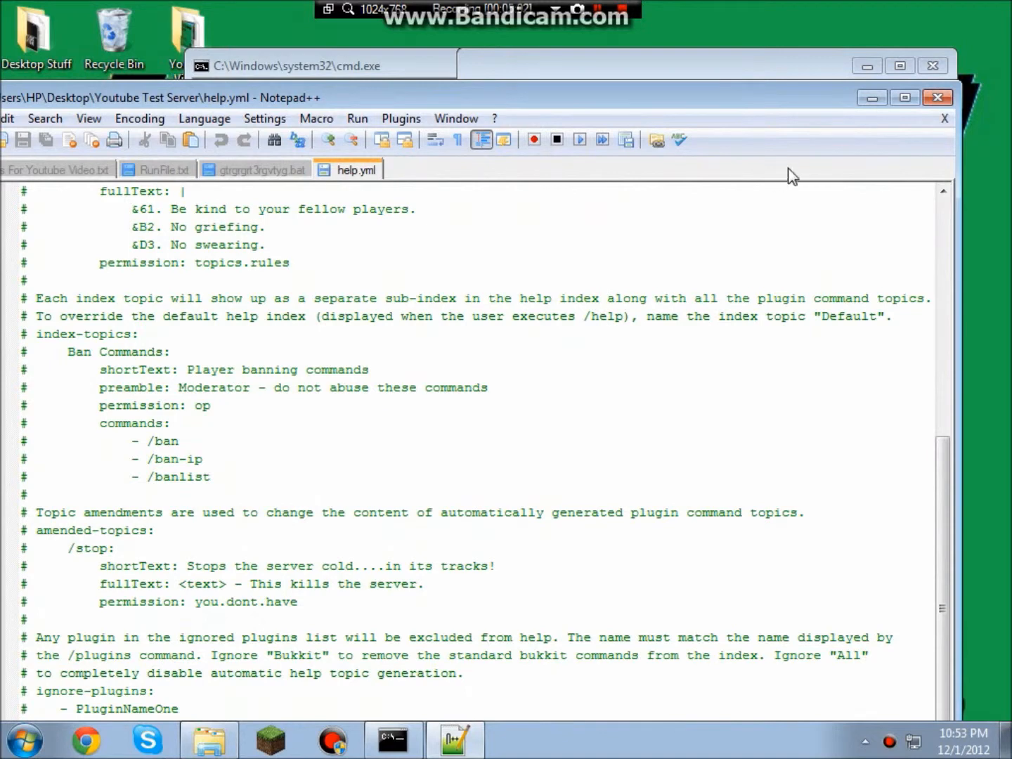
{"action": "left_click", "coordinate": [927, 99]}
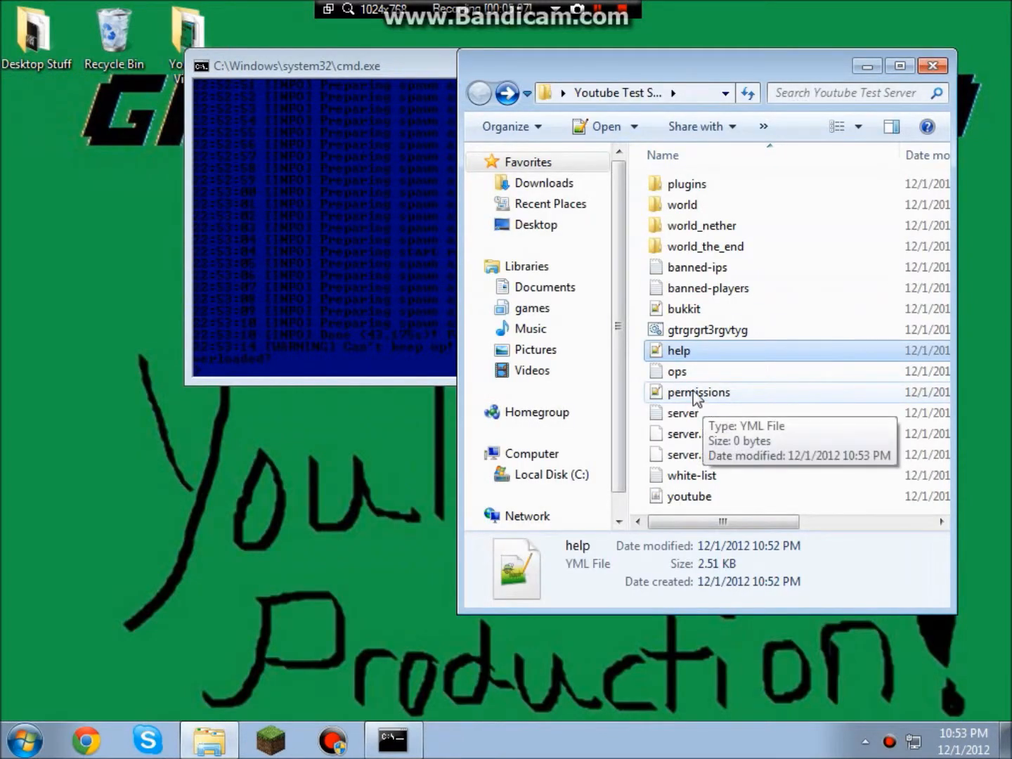
Type the player's username on line 1 of ops.txt, save it, and close Notepad++.
{"action": "double_click", "coordinate": [705, 374]}
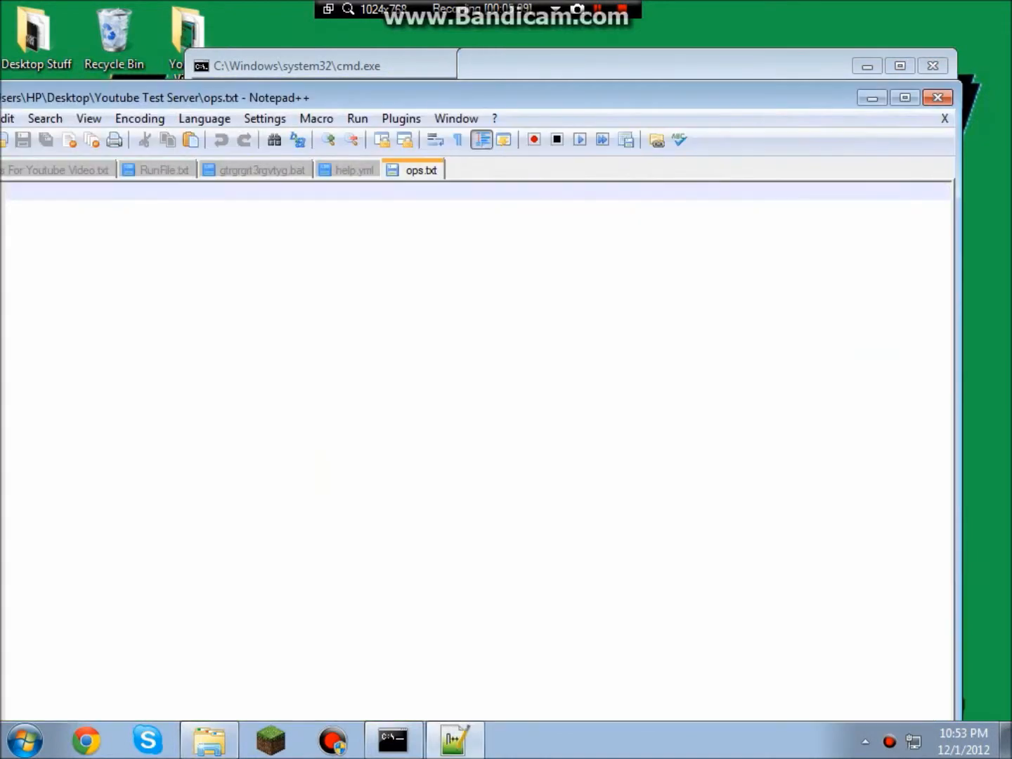
{"action": "double_click", "coordinate": [376, 98]}
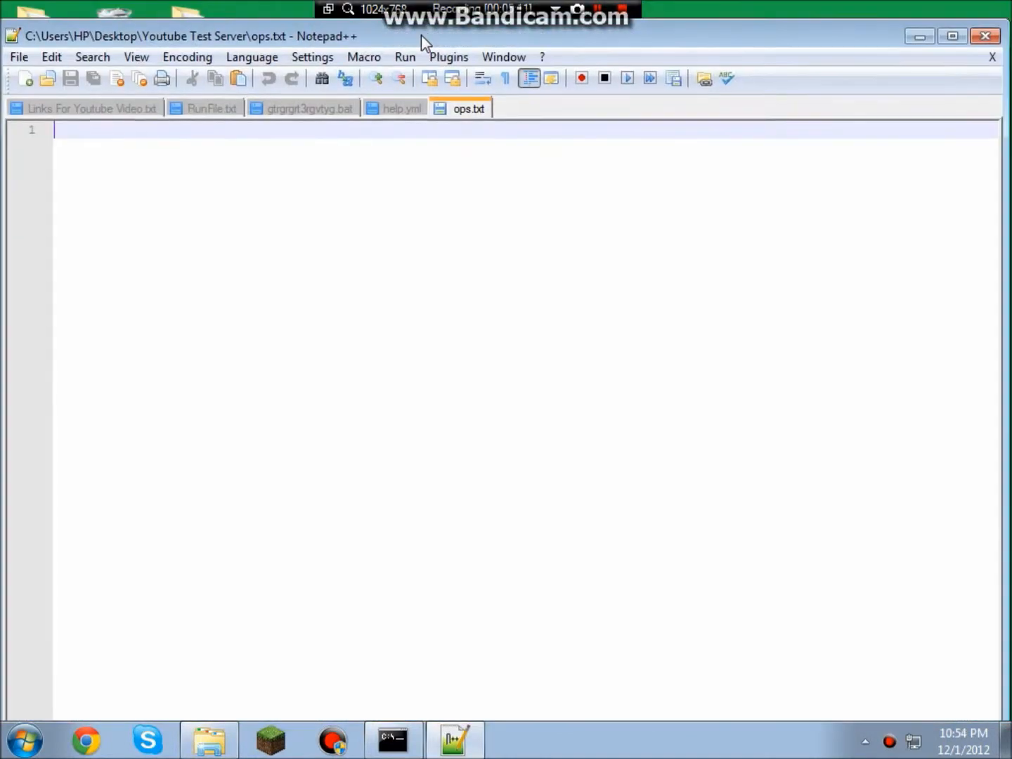
{"action": "left_click_drag", "start_coordinate": [430, 22], "coordinate": [430, 3]}
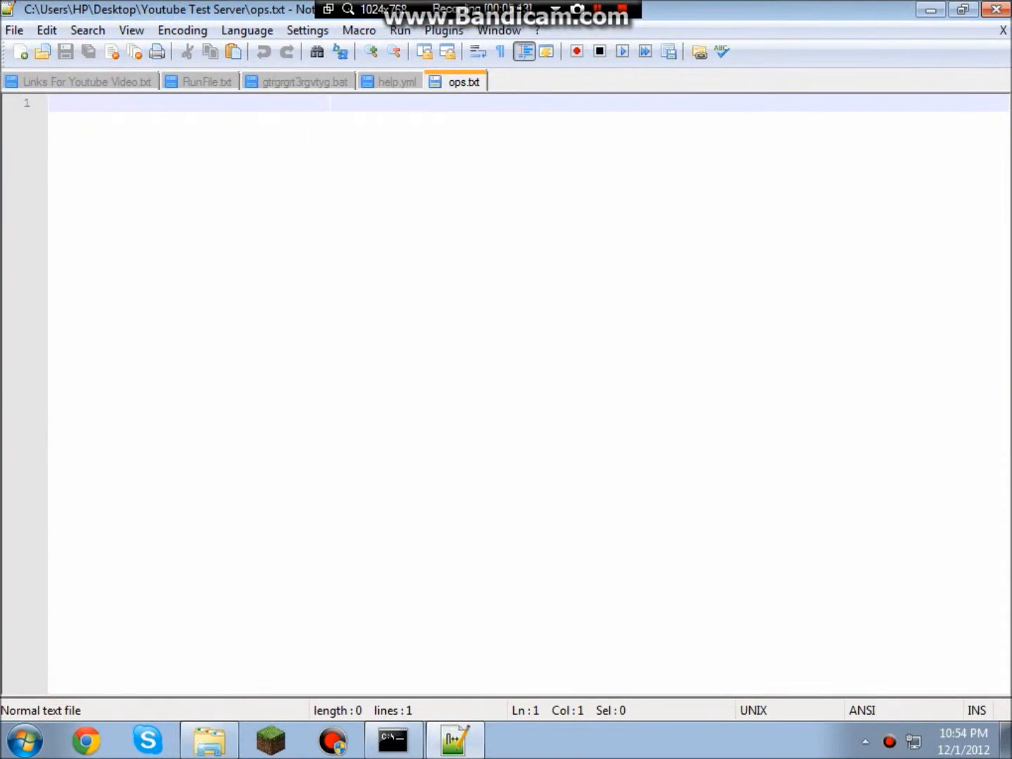
{"action": "type", "text": "Yamaha215"}
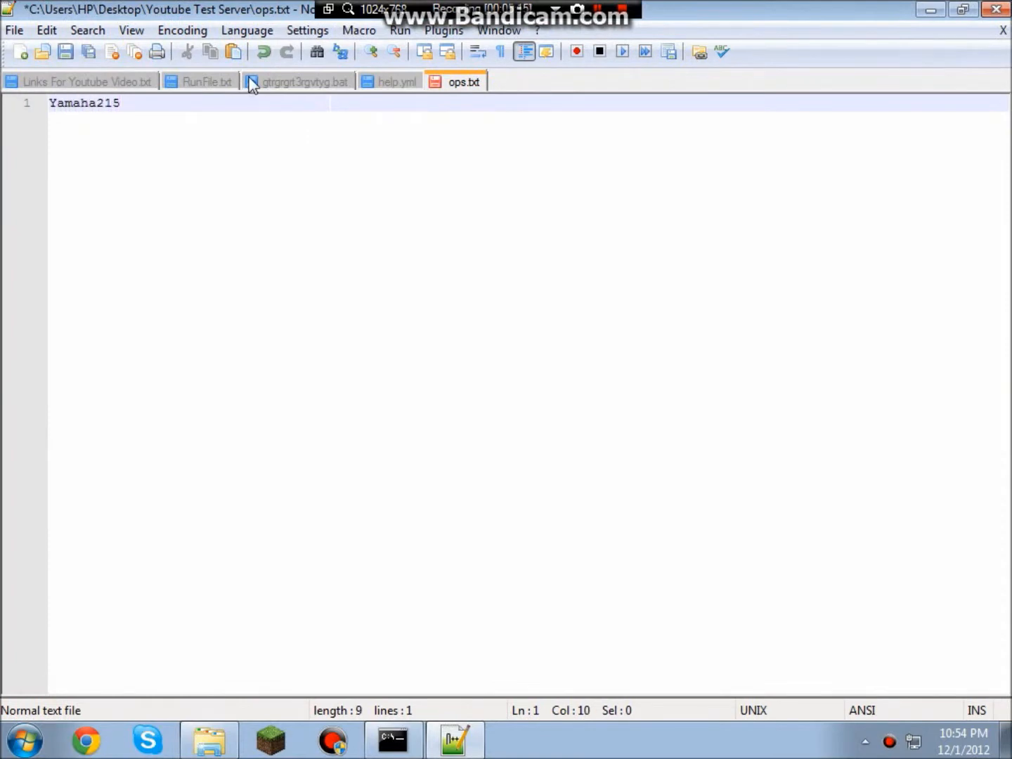
{"action": "left_click", "coordinate": [66, 52]}
{"action": "left_click", "coordinate": [997, 9]}
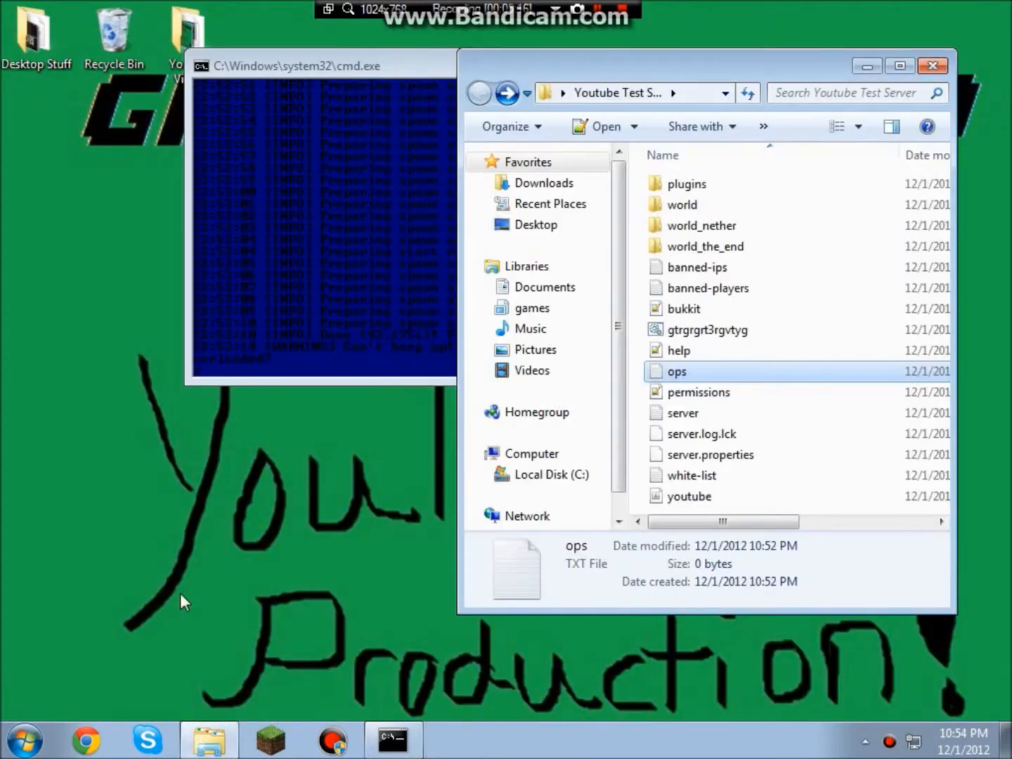
Check the server console output, then return to the server folder listing.
{"action": "left_click", "coordinate": [758, 395]}
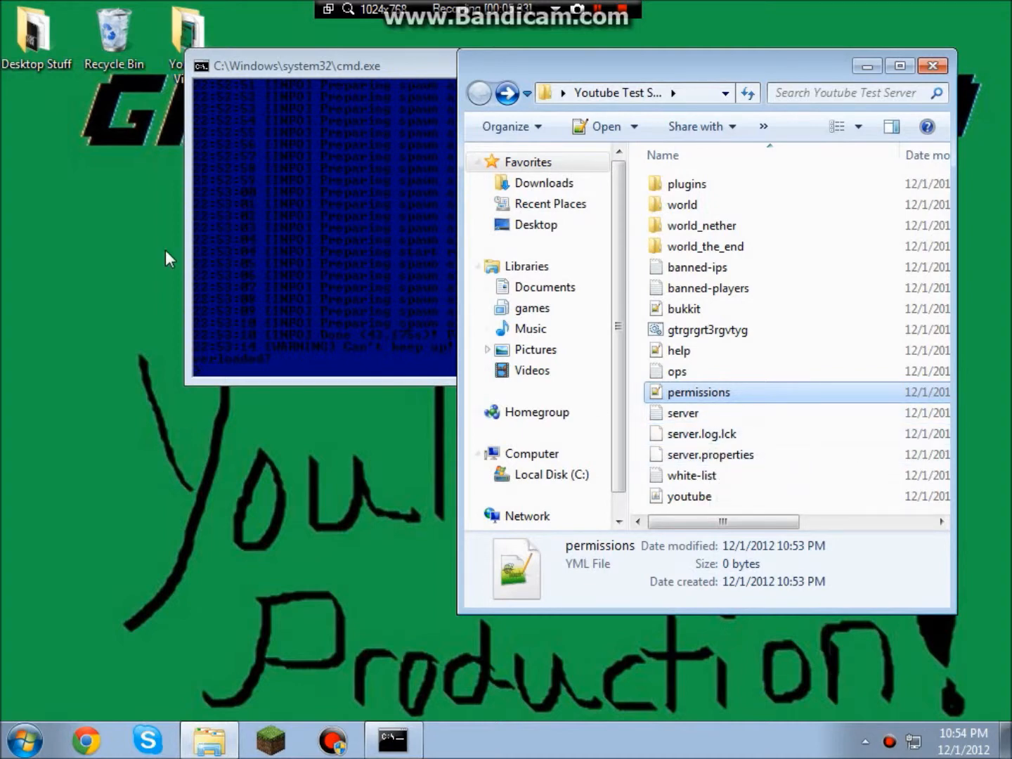
{"action": "left_click", "coordinate": [310, 172]}
{"action": "scroll", "coordinate": [583, 276], "scroll_direction": "up", "scroll_amount": 5}
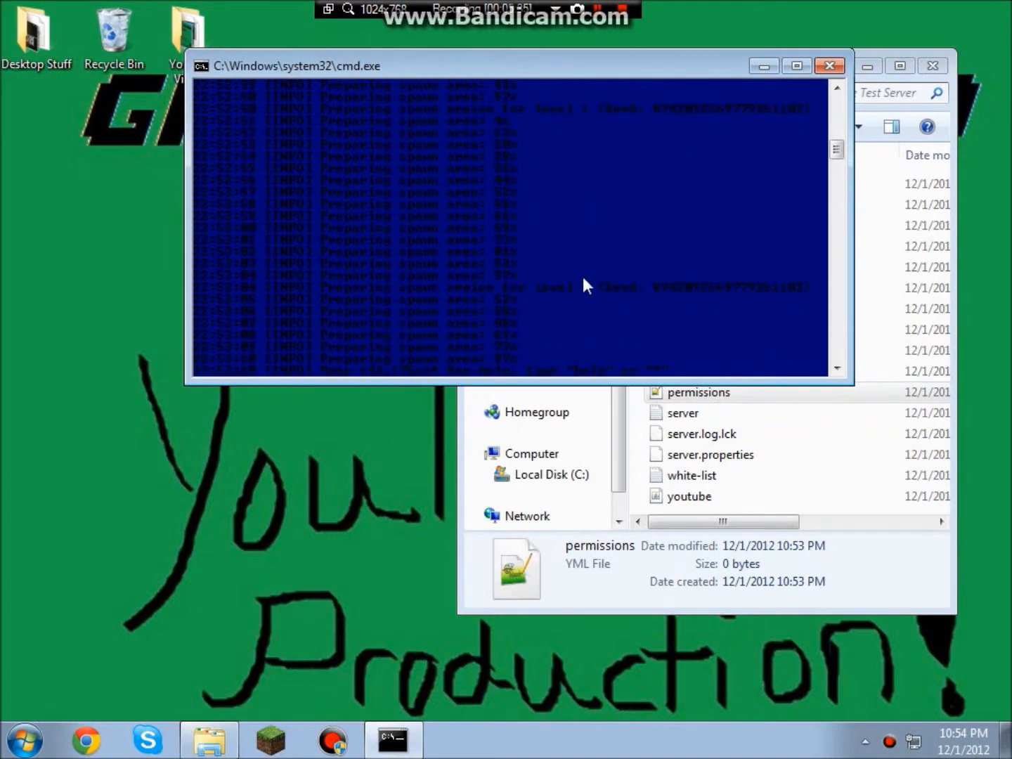
{"action": "scroll", "coordinate": [588, 267], "scroll_direction": "down", "scroll_amount": 5}
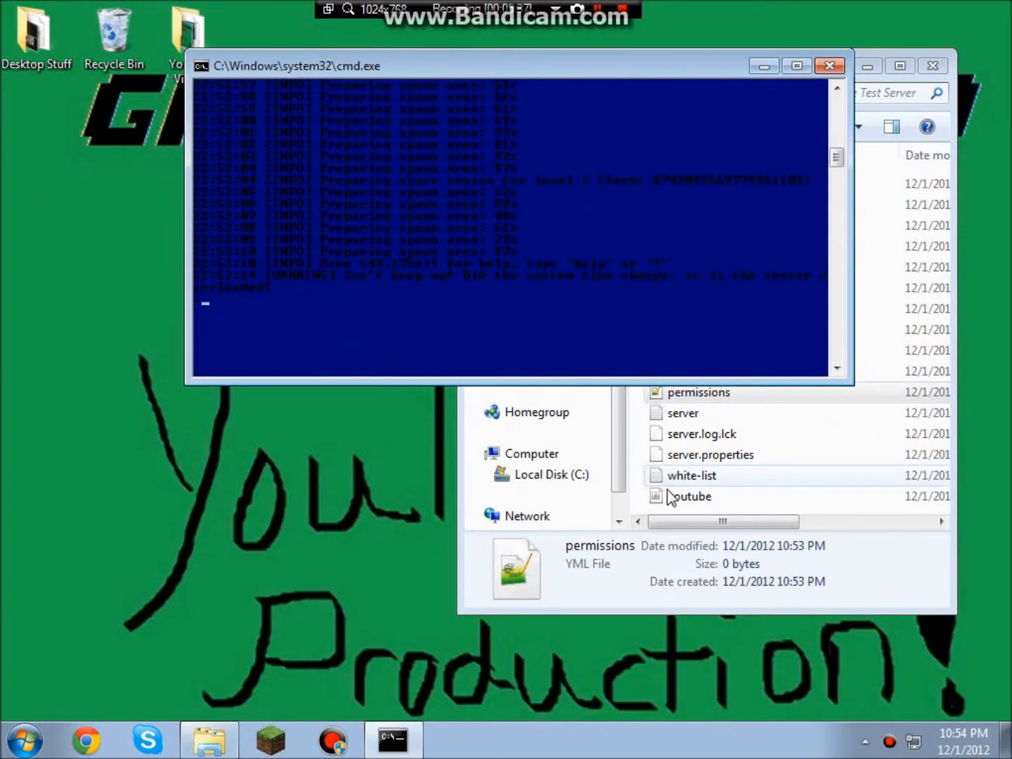
{"action": "left_click", "coordinate": [650, 560]}
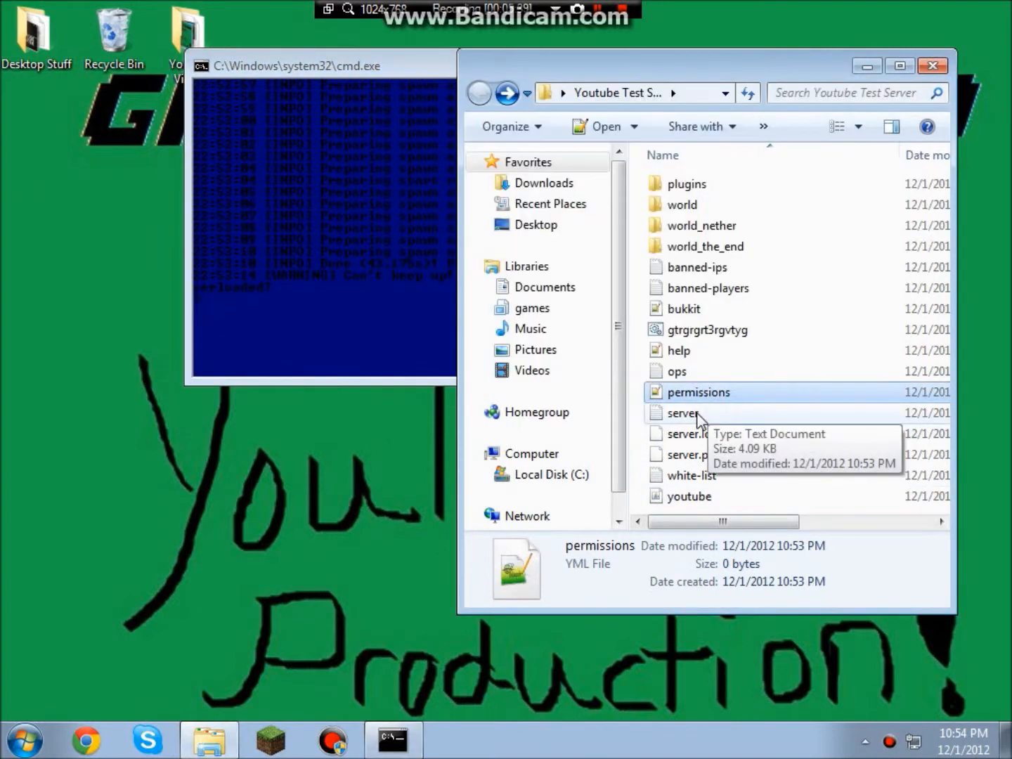
Cancel the failed direct open and open server.properties with Edit with Notepad++.
{"action": "left_click", "coordinate": [717, 440]}
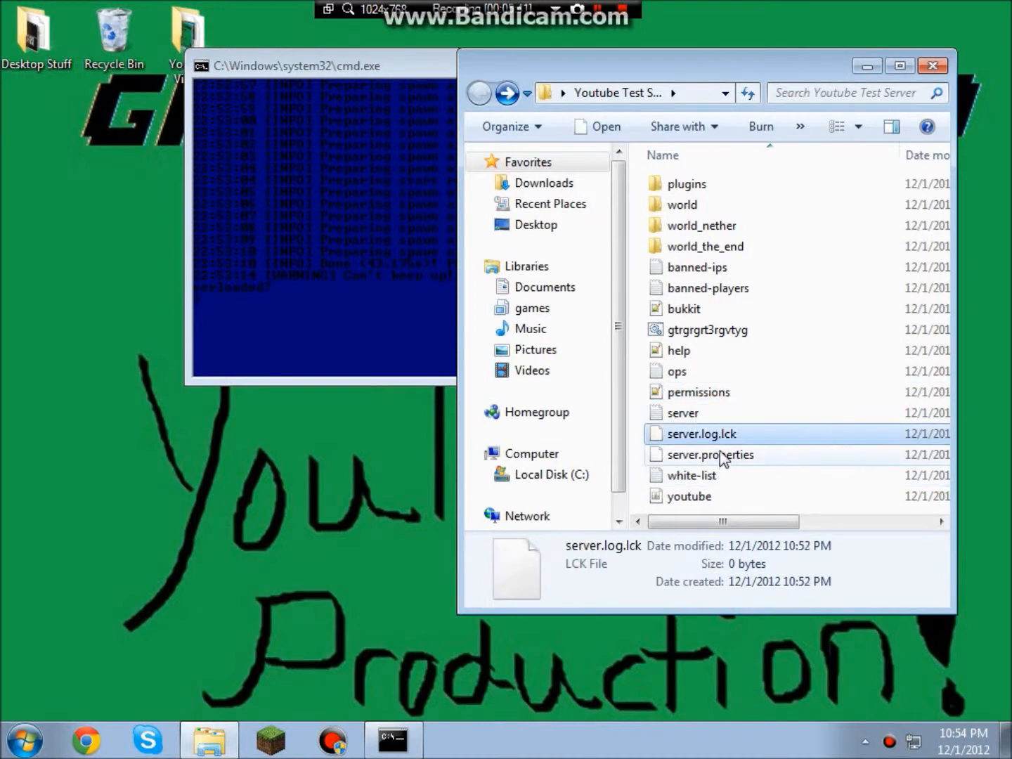
{"action": "double_click", "coordinate": [718, 457]}
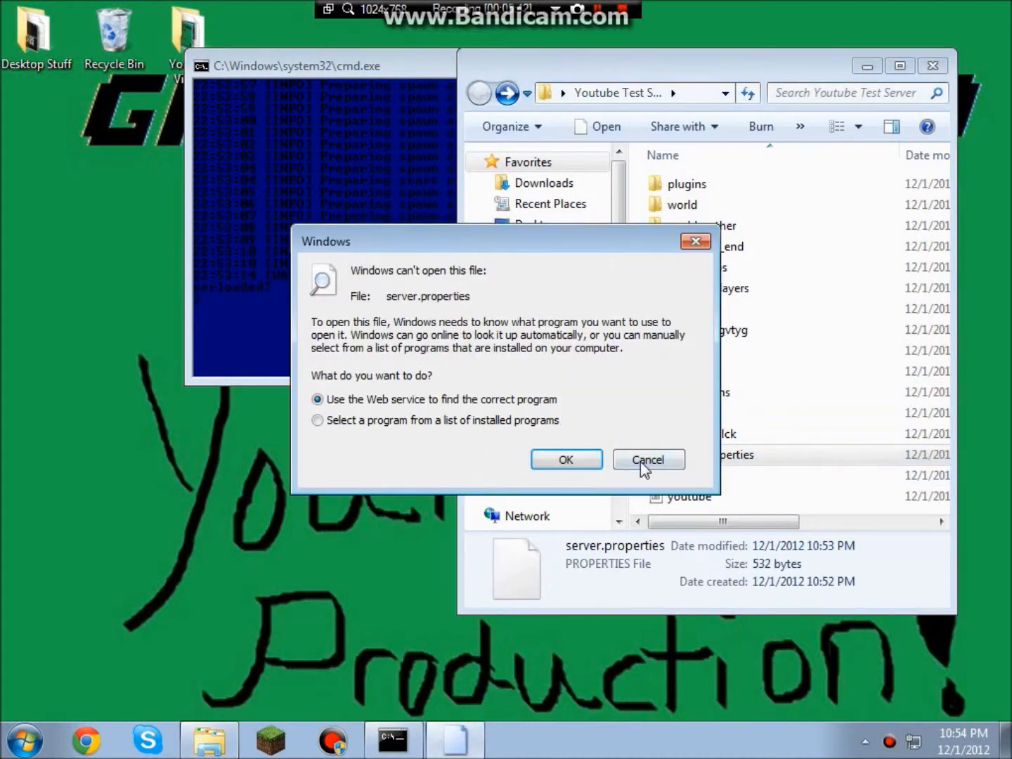
{"action": "left_click", "coordinate": [642, 462]}
{"action": "right_click", "coordinate": [724, 460]}
{"action": "left_click", "coordinate": [808, 84]}
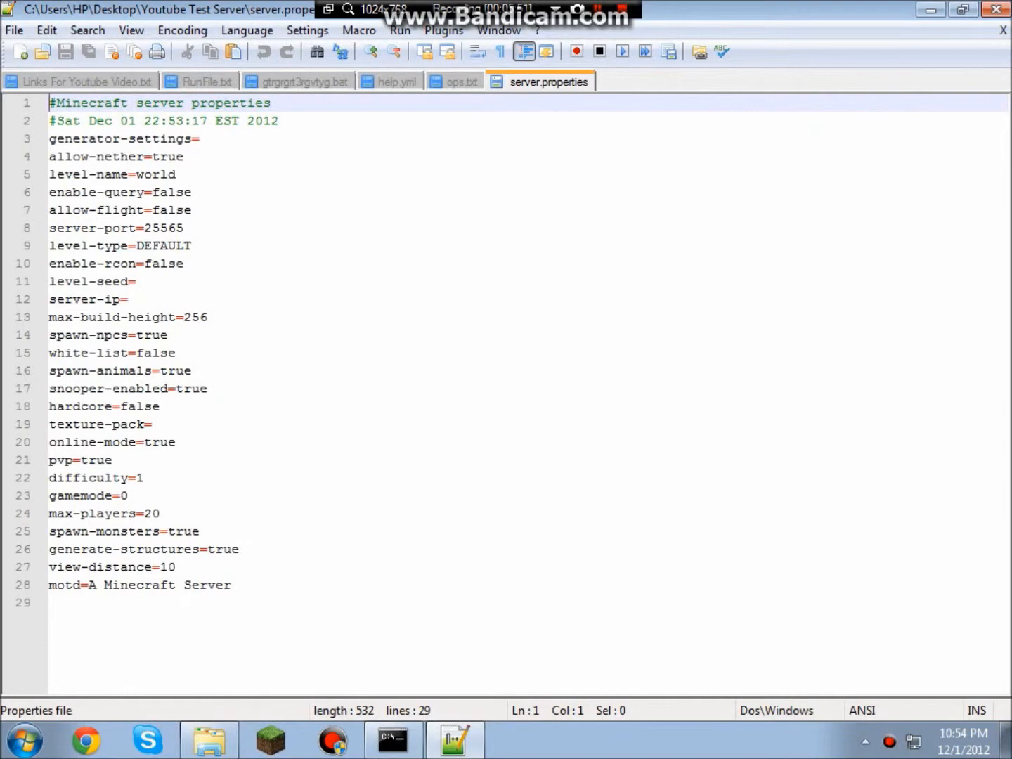
{"action": "left_click", "coordinate": [184, 157]}
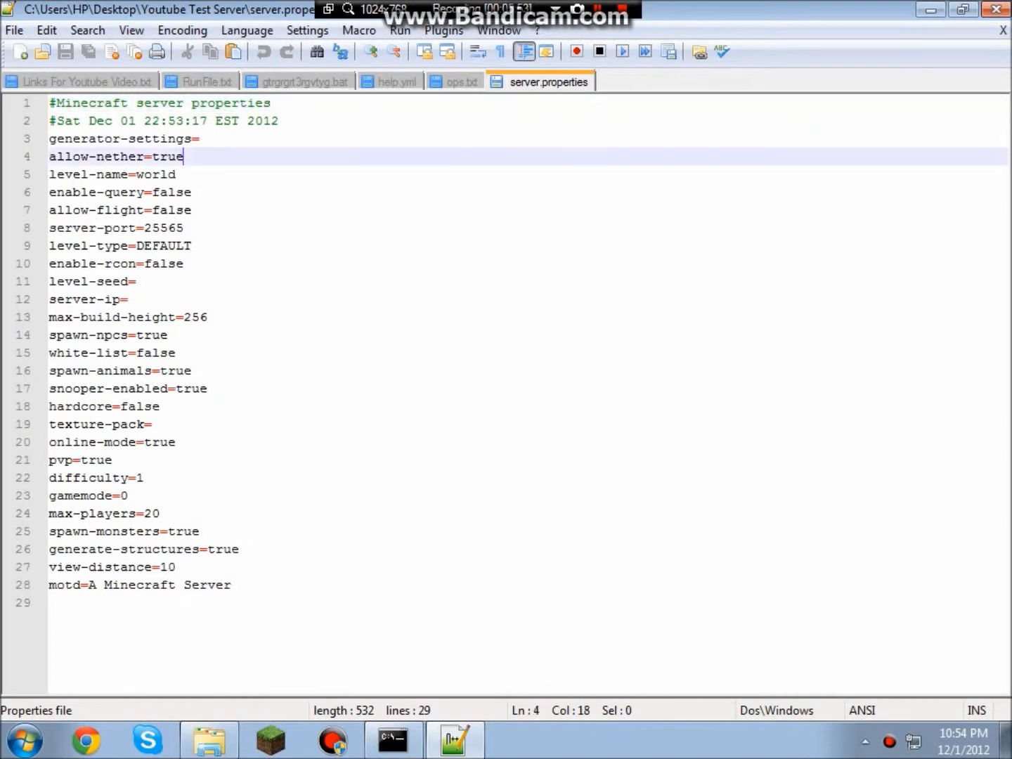
{"action": "left_click", "coordinate": [176, 174]}
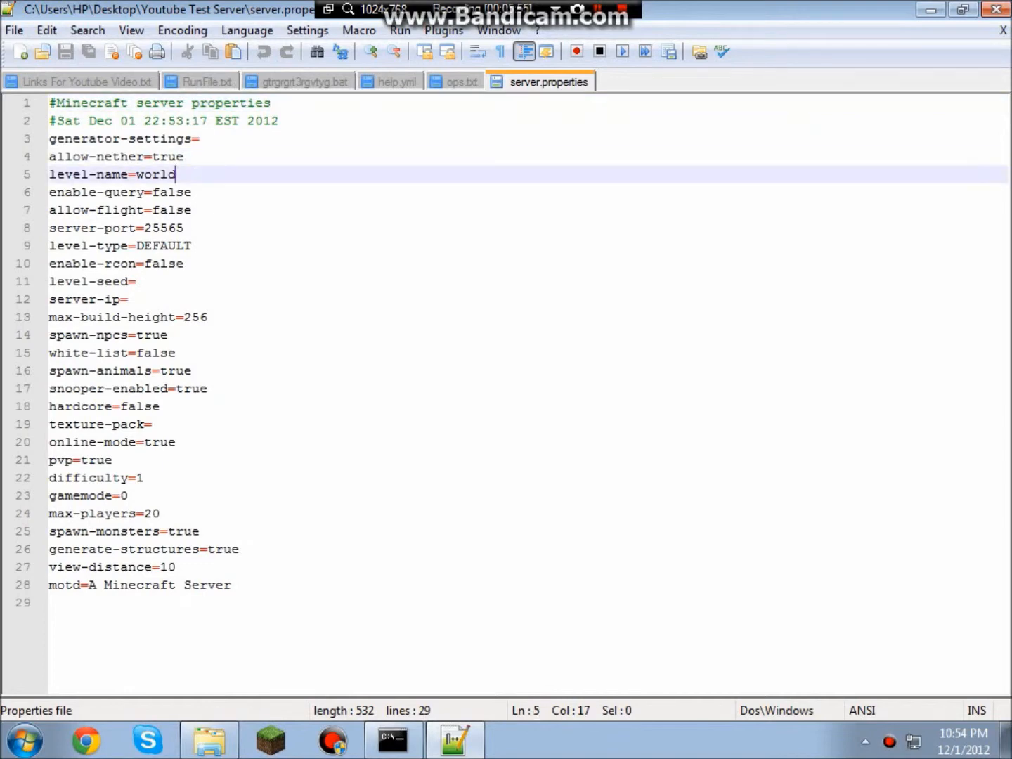
{"action": "left_click", "coordinate": [184, 157]}
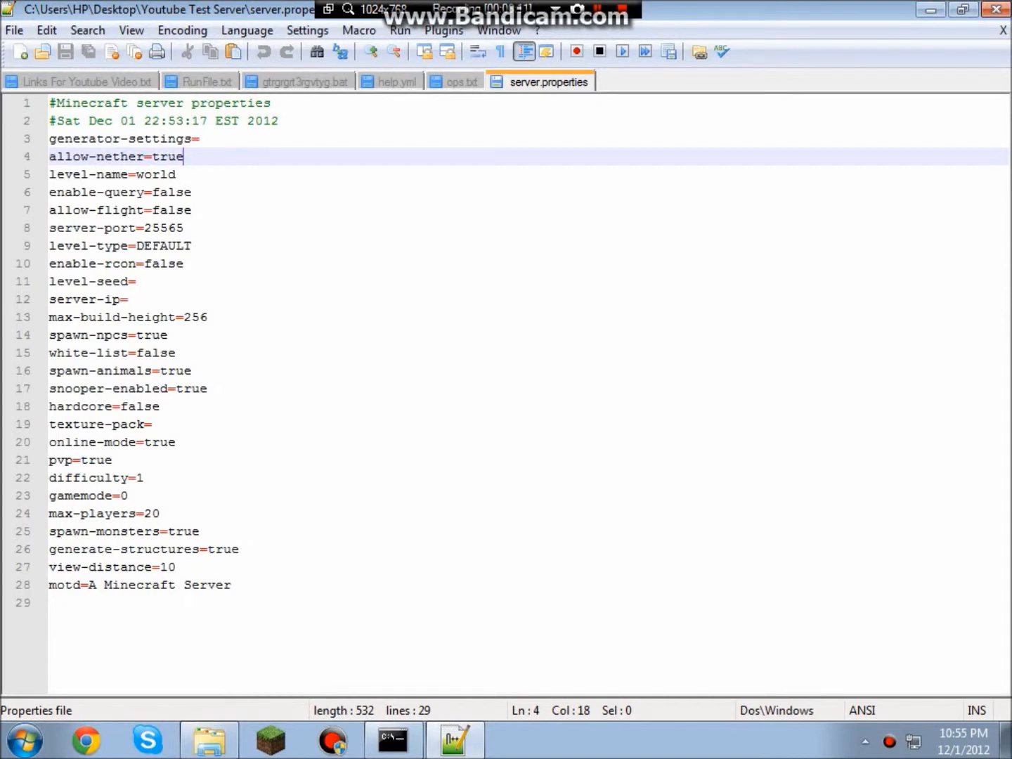
{"action": "left_click", "coordinate": [178, 174]}
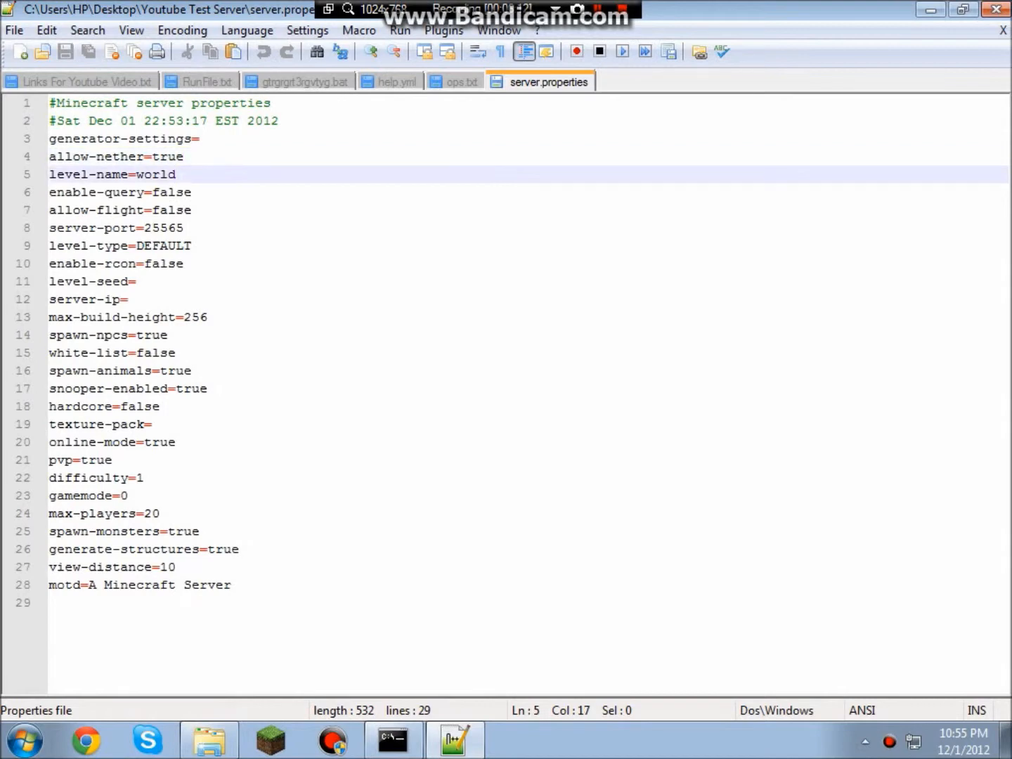
{"action": "left_click", "coordinate": [204, 192]}
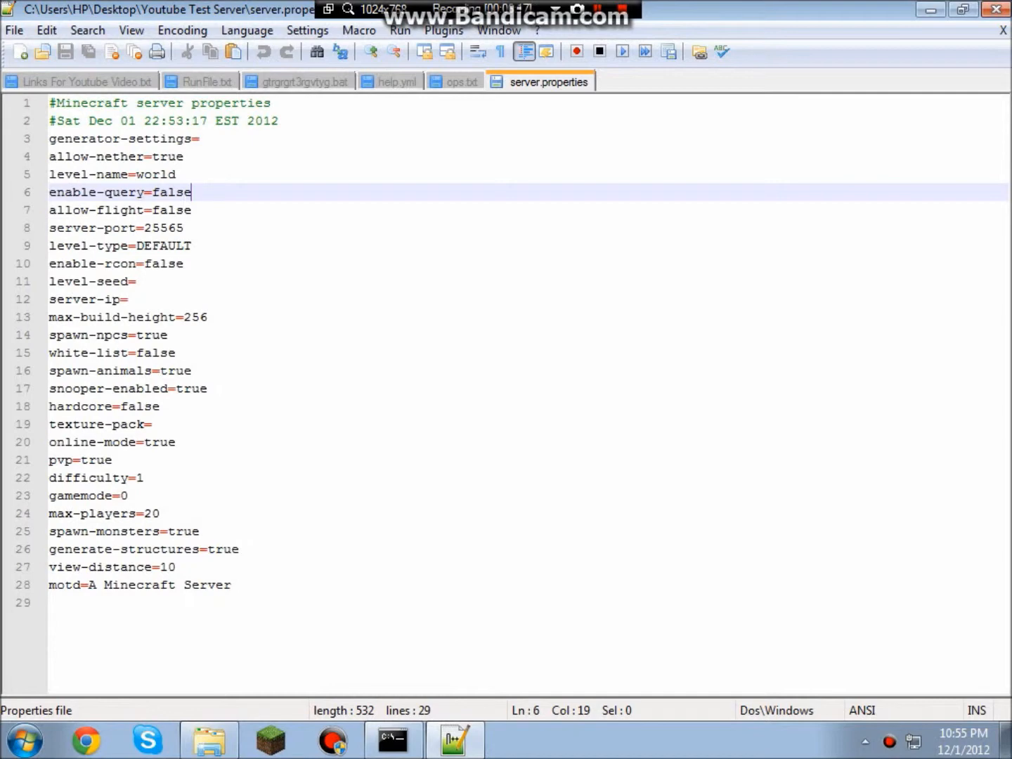
{"action": "key", "text": "Down"}
{"action": "key", "text": "Up"}
{"action": "key", "text": "Down"}
{"action": "key", "text": "Up"}
{"action": "key", "text": "Up"}
{"action": "key", "text": "Up"}
{"action": "key", "text": "Down"}
{"action": "key", "text": "Up"}
{"action": "key", "text": "Up"}
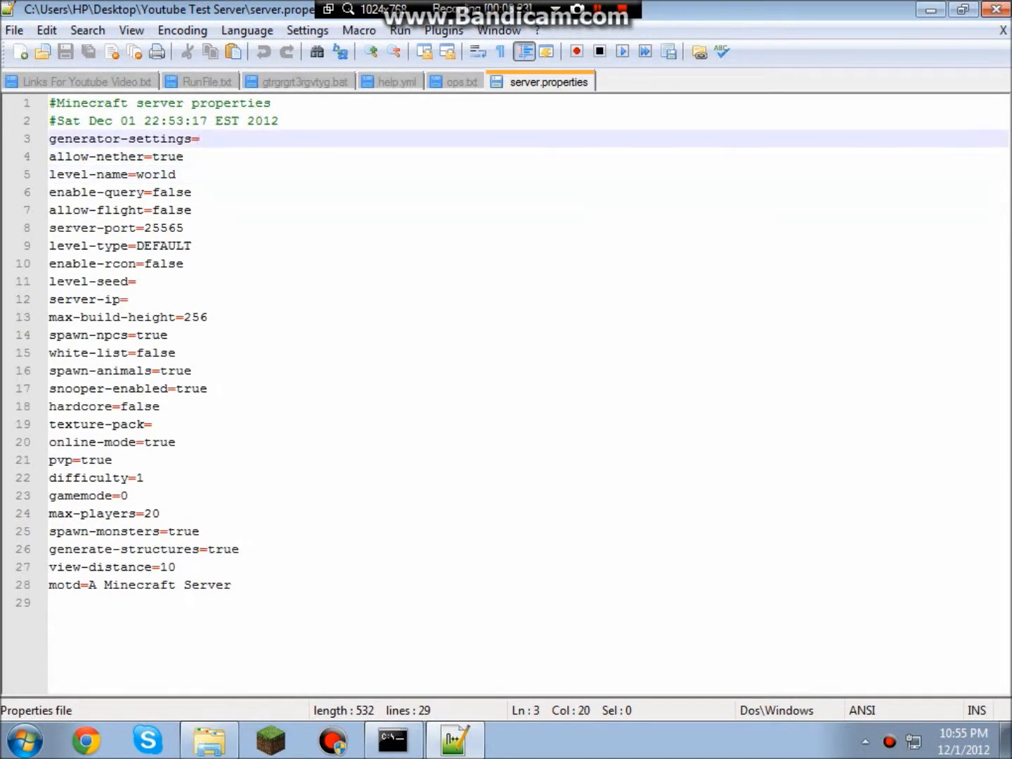
{"action": "key", "text": "Down"}
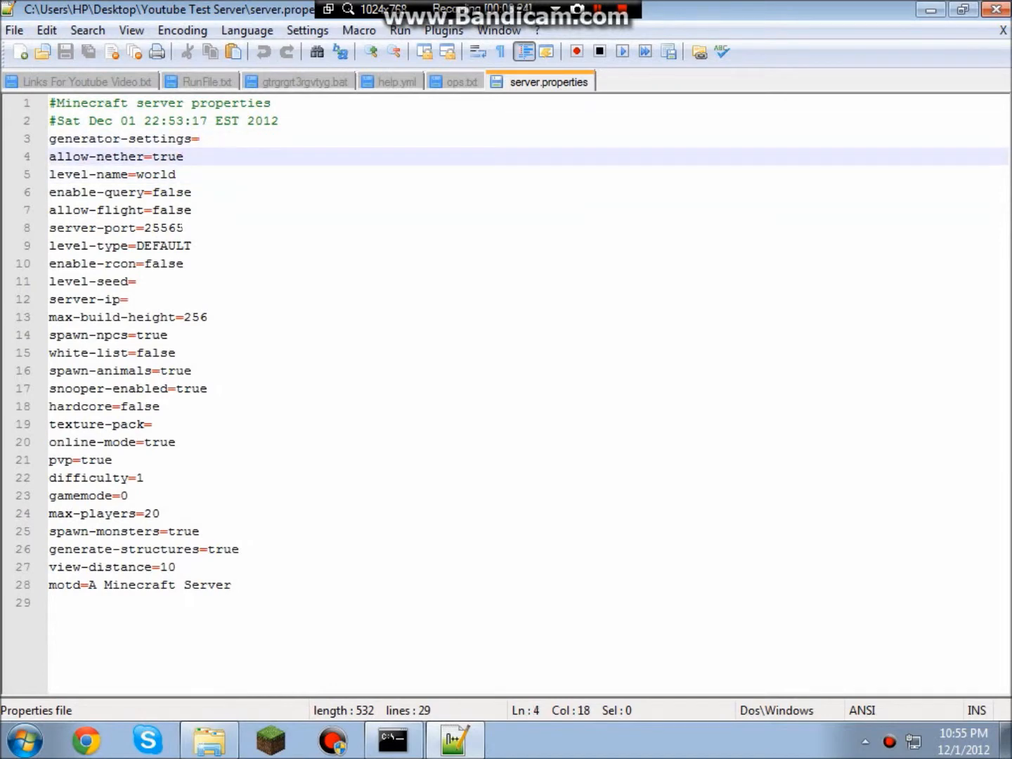
{"action": "left_click", "coordinate": [184, 227]}
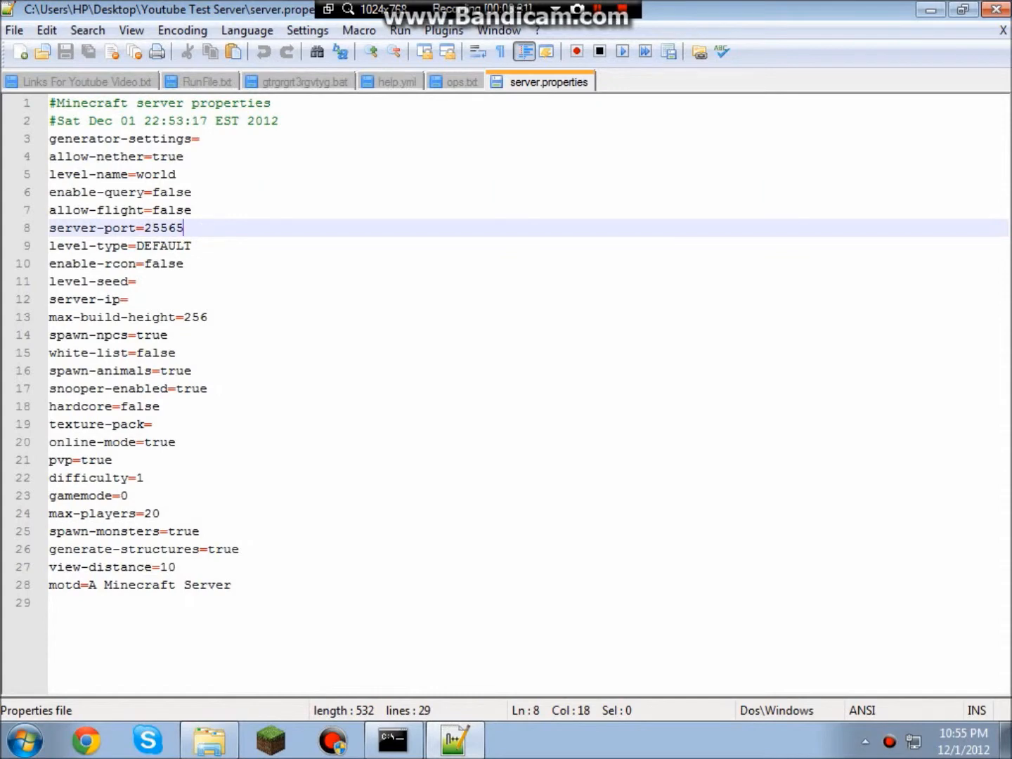
{"action": "key", "text": "Left"}
{"action": "left_click", "coordinate": [130, 300]}
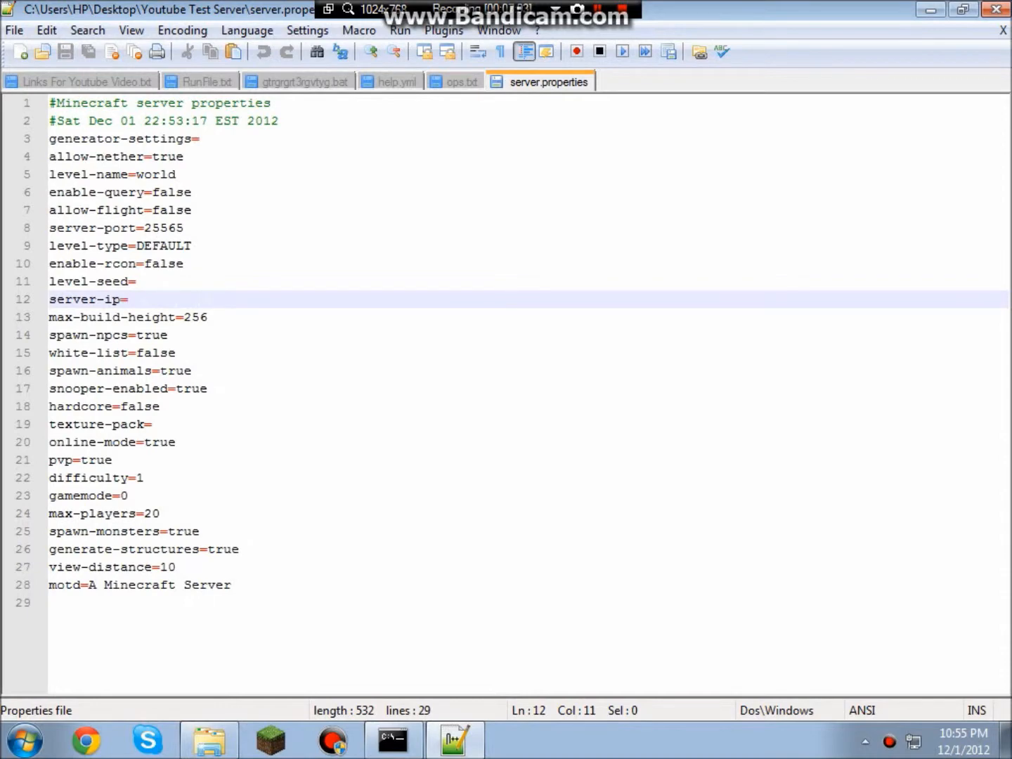
{"action": "left_click", "coordinate": [208, 317]}
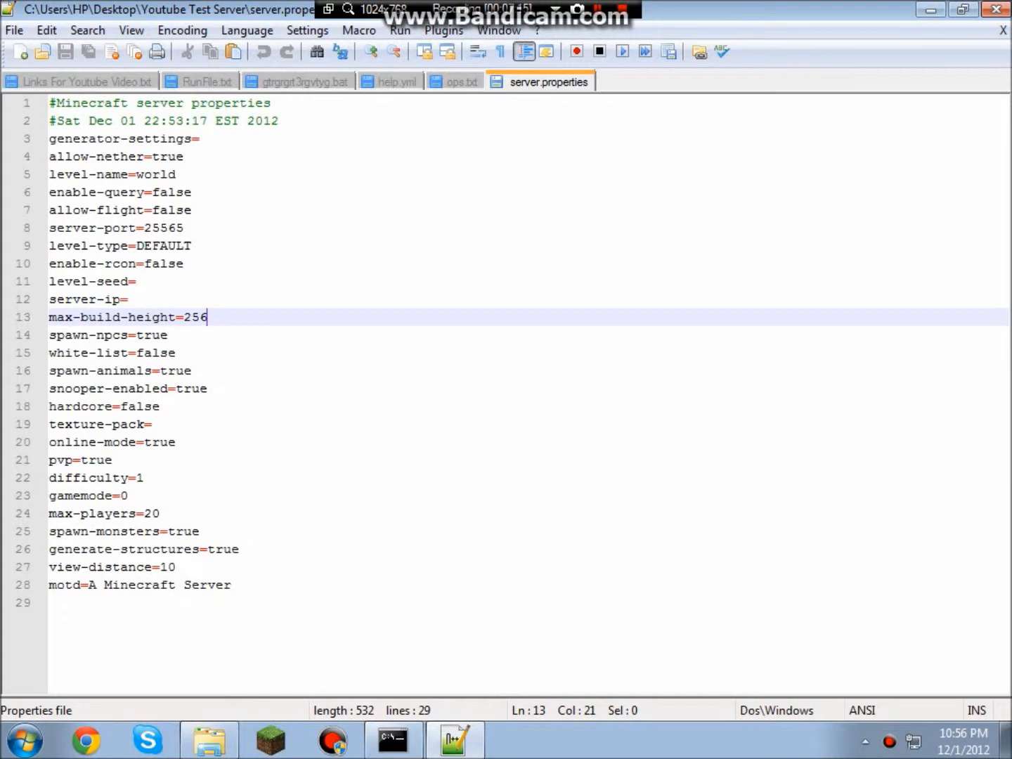
{"action": "left_click", "coordinate": [176, 353]}
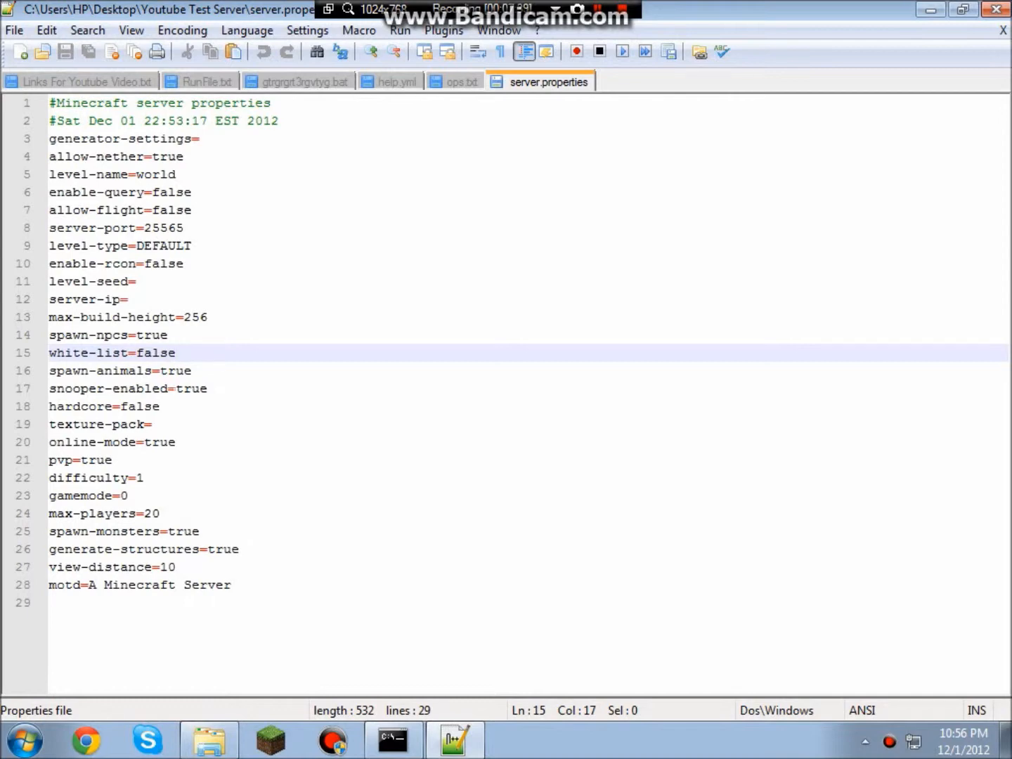
{"action": "left_click_drag", "start_coordinate": [239, 586], "coordinate": [183, 603]}
{"action": "left_click", "coordinate": [184, 604]}
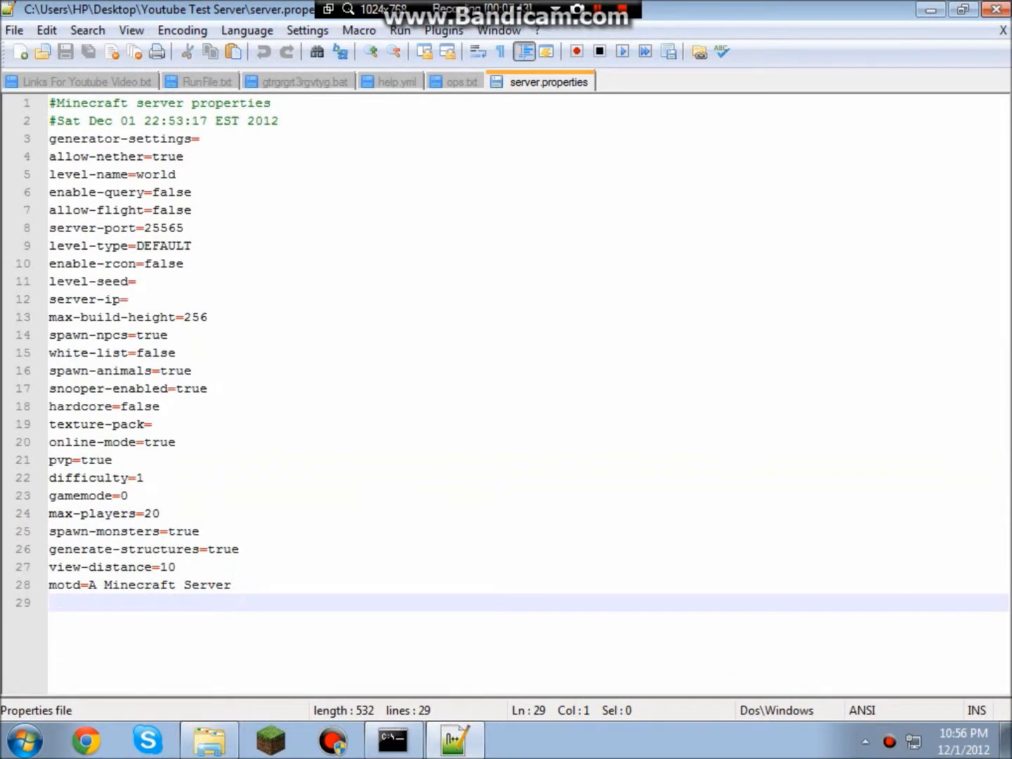
{"action": "left_click", "coordinate": [236, 585]}
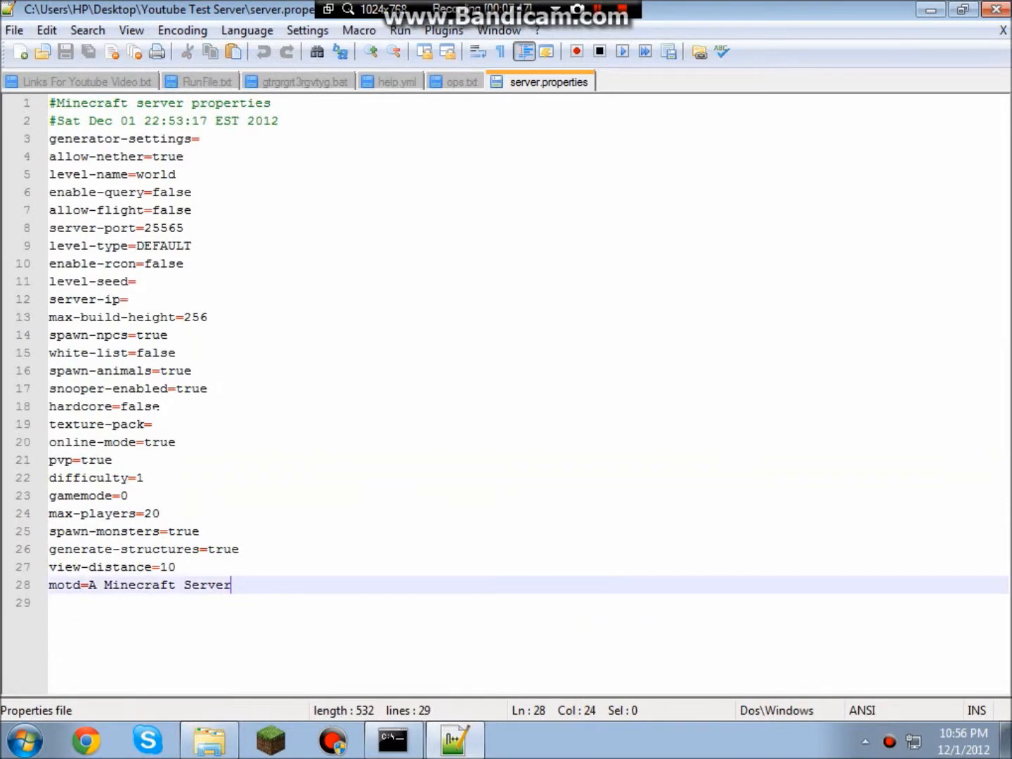
{"action": "left_click", "coordinate": [154, 424]}
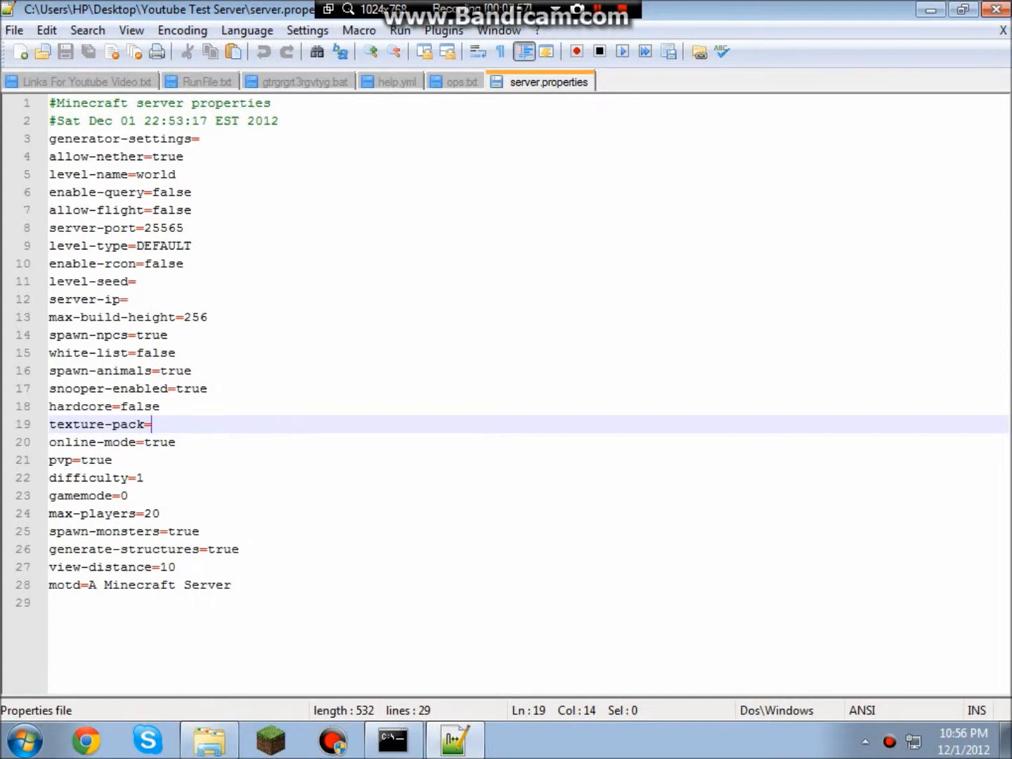
{"action": "left_click", "coordinate": [175, 442]}
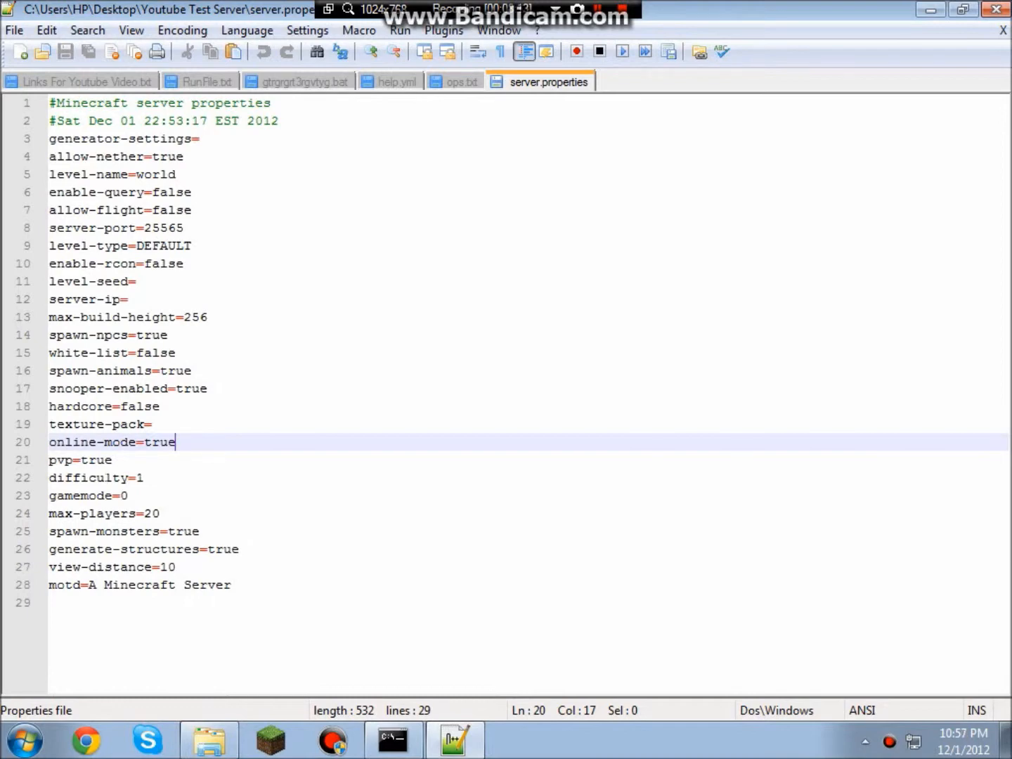
{"action": "left_click", "coordinate": [133, 460]}
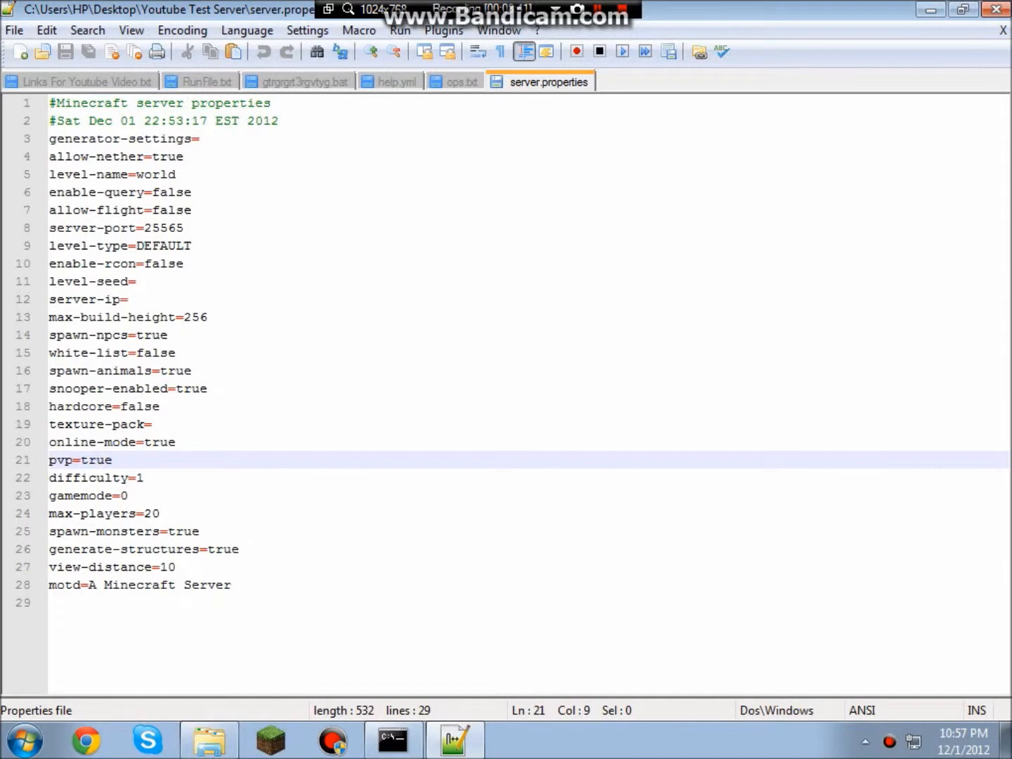
{"action": "left_click", "coordinate": [160, 514]}
Change max-players from 20 to 30 on line 24.
{"action": "left_click_drag", "start_coordinate": [160, 514], "coordinate": [143, 514]}
{"action": "left_click", "coordinate": [166, 515]}
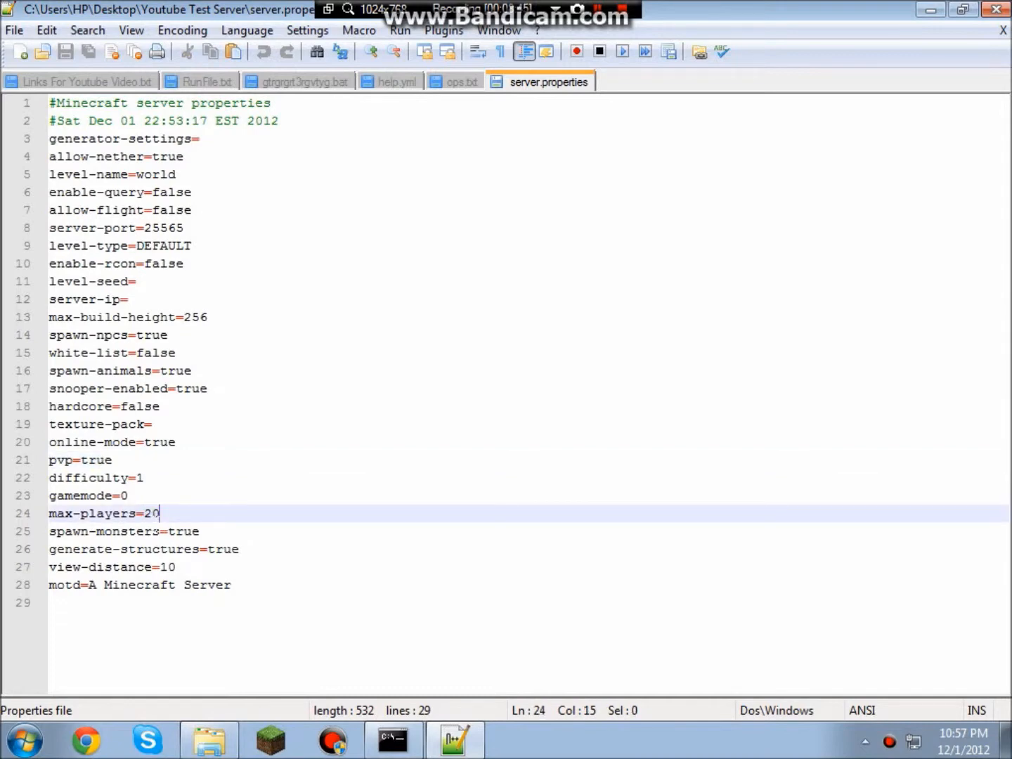
{"action": "key", "text": "BackSpace"}
{"action": "key", "text": "BackSpace"}
{"action": "type", "text": "30"}
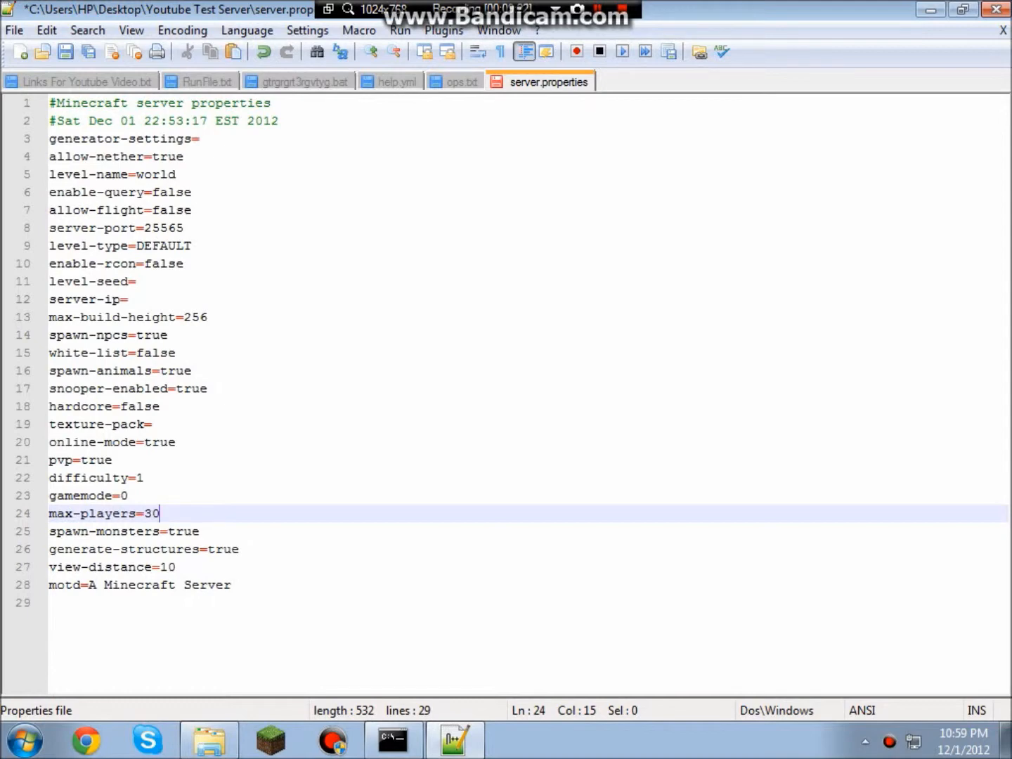
Place the cursor at the end of the motd text on line 28.
{"action": "left_click", "coordinate": [189, 570]}
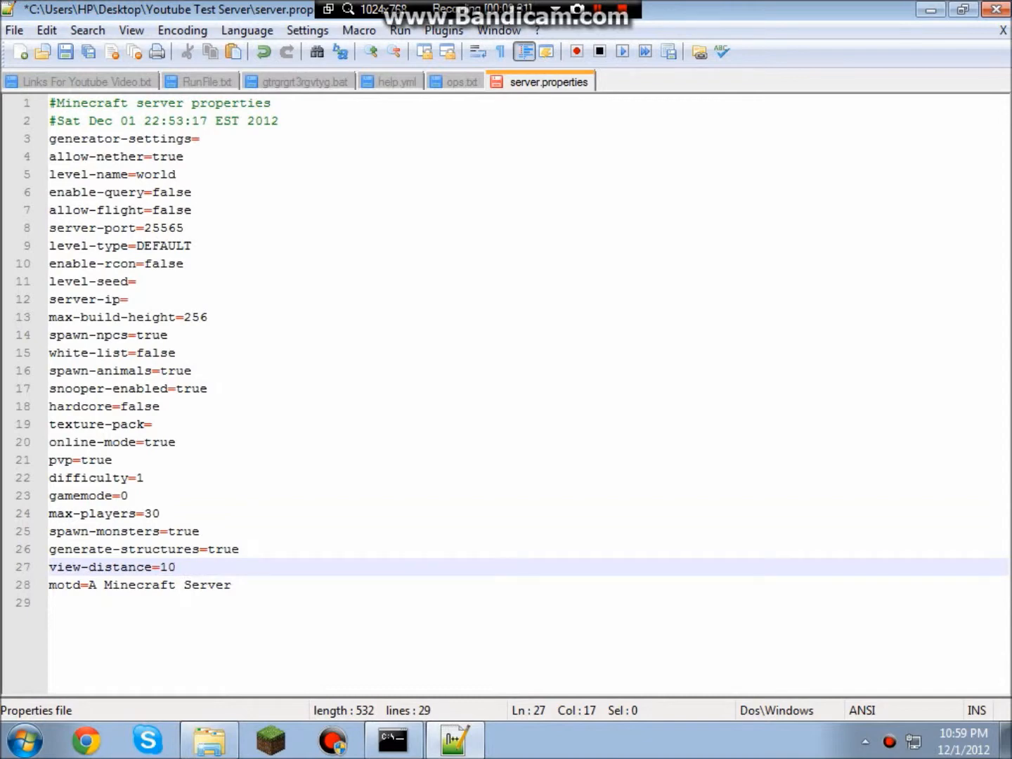
{"action": "left_click_drag", "start_coordinate": [236, 585], "coordinate": [165, 604]}
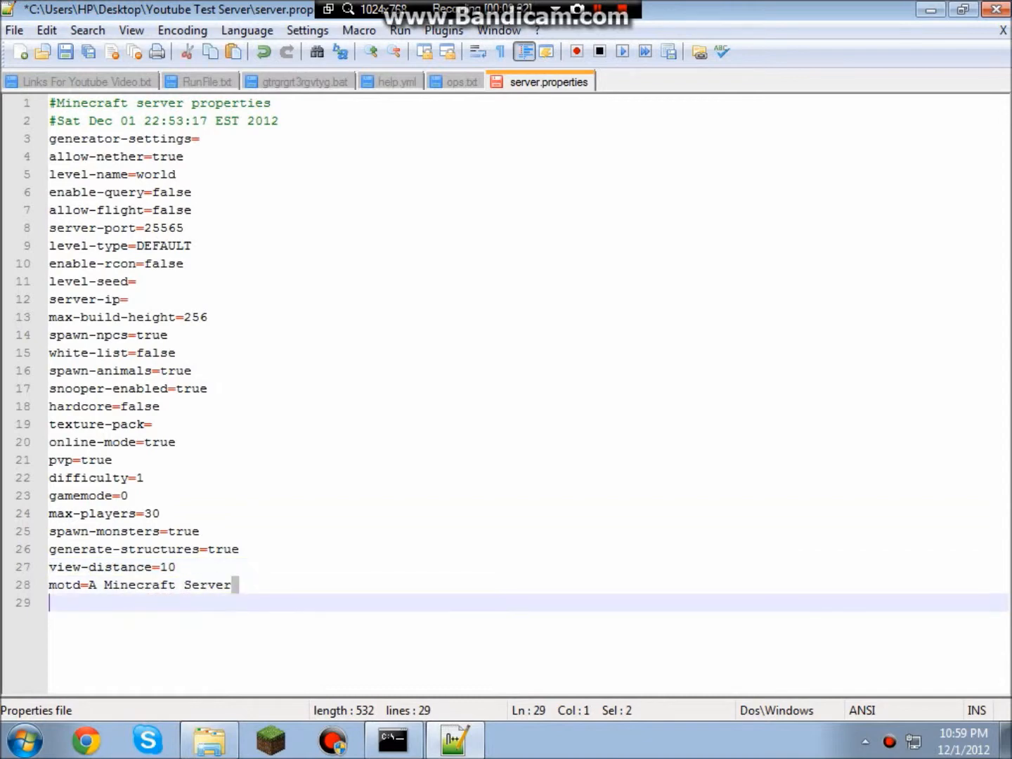
{"action": "left_click", "coordinate": [313, 587]}
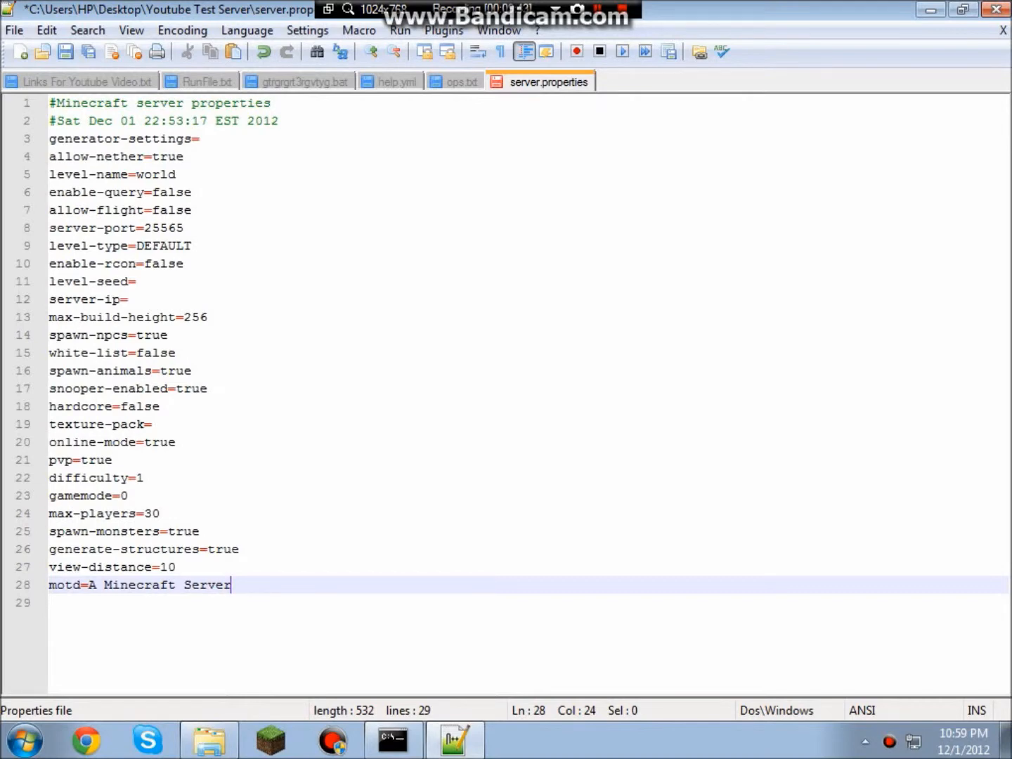
Set motd to 'Youtube Video! Woooohoooo', save server.properties, and close Notepad++.
{"action": "key", "text": "BackSpace"}
{"action": "key", "text": "BackSpace"}
{"action": "key", "text": "BackSpace"}
{"action": "key", "text": "BackSpace"}
{"action": "key", "text": "BackSpace"}
{"action": "key", "text": "BackSpace"}
{"action": "key", "text": "BackSpace"}
{"action": "key", "text": "BackSpace"}
{"action": "key", "text": "BackSpace"}
{"action": "key", "text": "BackSpace"}
{"action": "key", "text": "BackSpace"}
{"action": "key", "text": "BackSpace"}
{"action": "key", "text": "BackSpace"}
{"action": "key", "text": "BackSpace"}
{"action": "key", "text": "BackSpace"}
{"action": "key", "text": "BackSpace"}
{"action": "key", "text": "BackSpace"}
{"action": "key", "text": "BackSpace"}
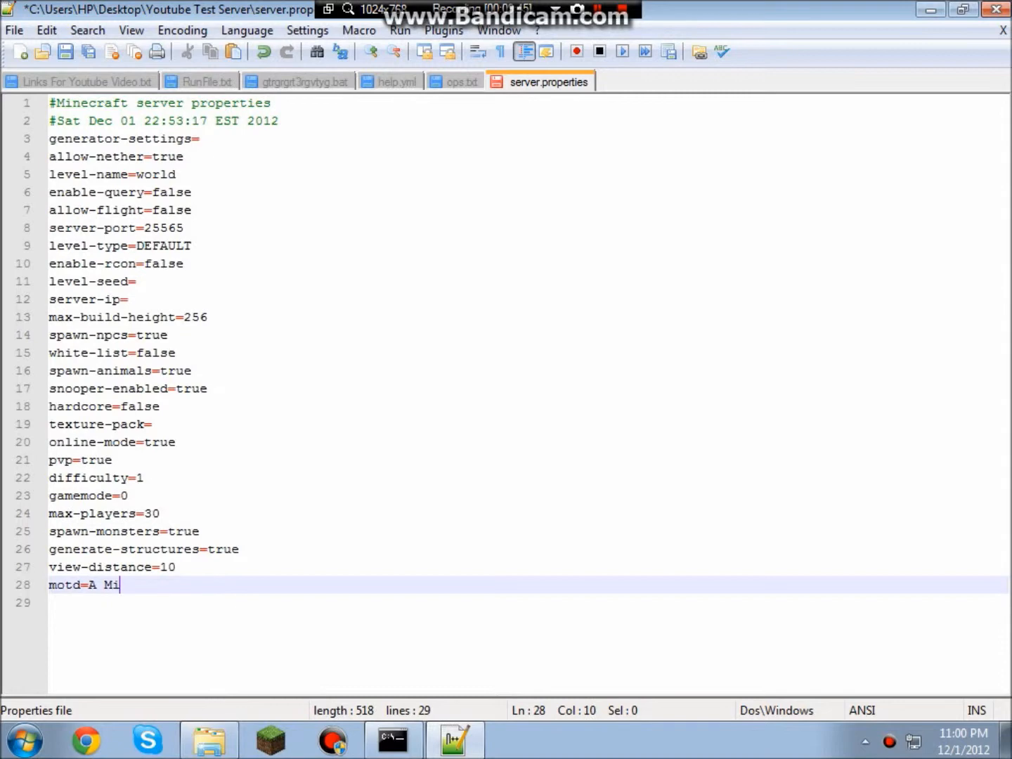
{"action": "type", "text": "Youtube Video!"}
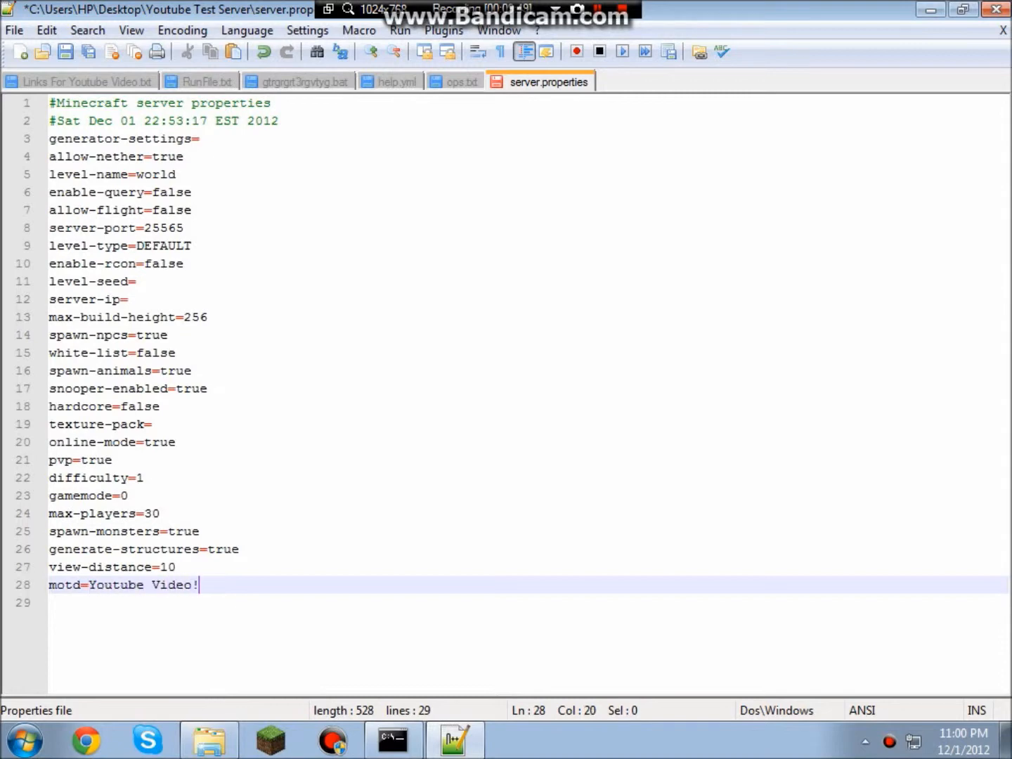
{"action": "type", "text": " w"}
{"action": "key", "text": "BackSpace"}
{"action": "type", "text": "Woooohoooo"}
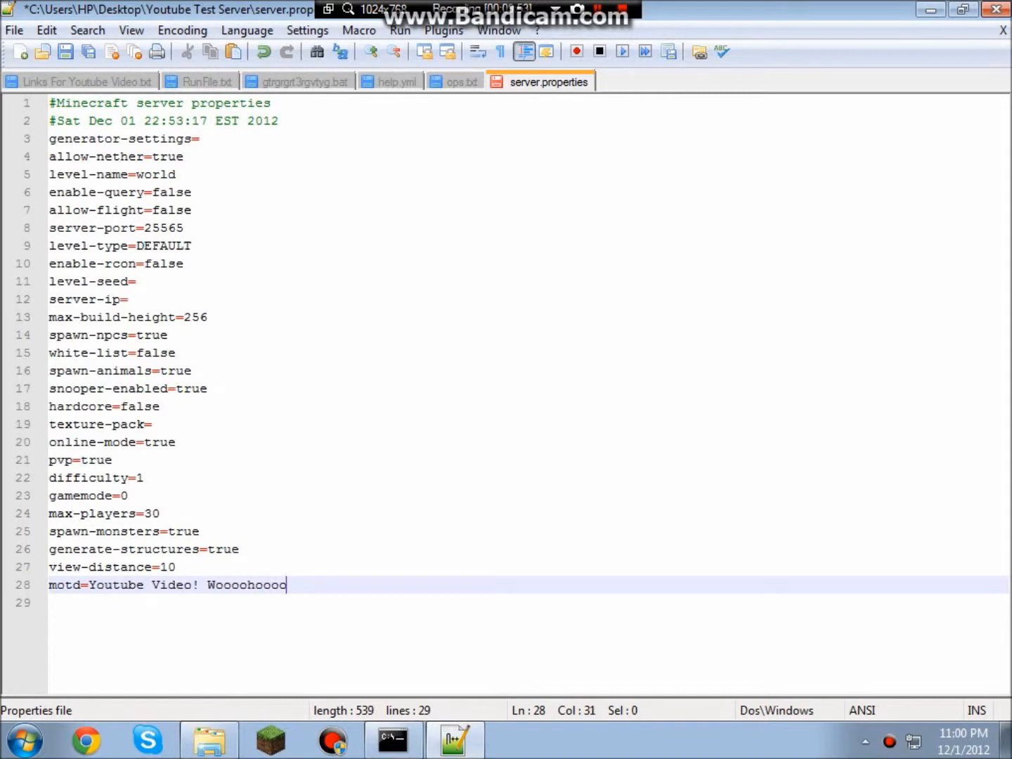
{"action": "left_click", "coordinate": [66, 52]}
{"action": "left_click", "coordinate": [997, 10]}
{"action": "scroll", "coordinate": [721, 412], "scroll_direction": "right", "scroll_amount": 1}
{"action": "scroll", "coordinate": [721, 413], "scroll_direction": "left", "scroll_amount": 1}
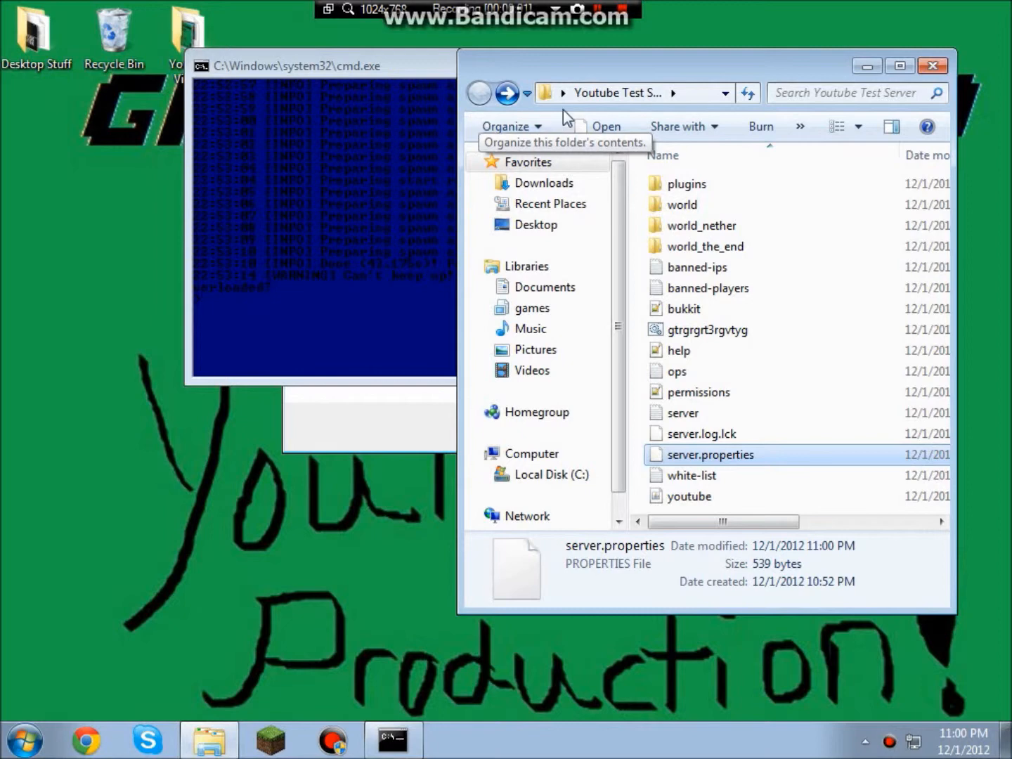
Close Explorer, shut down the server with the stop command, and close its console.
{"action": "left_click", "coordinate": [935, 66]}
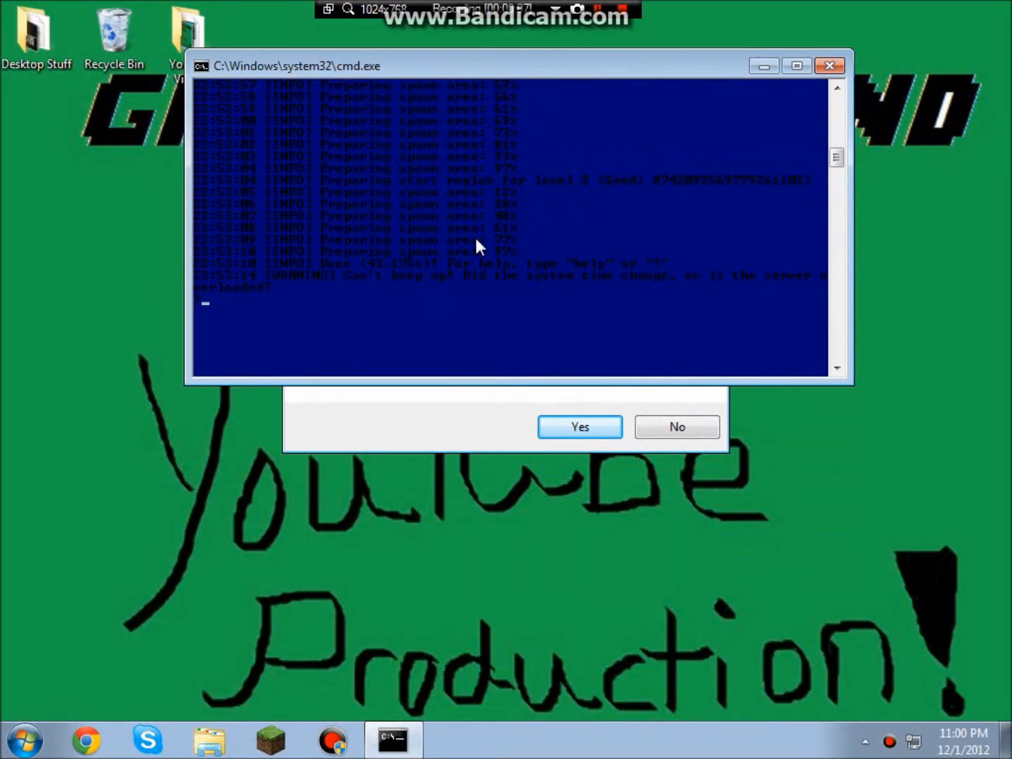
{"action": "type", "text": "stop"}
{"action": "key", "text": "Return"}
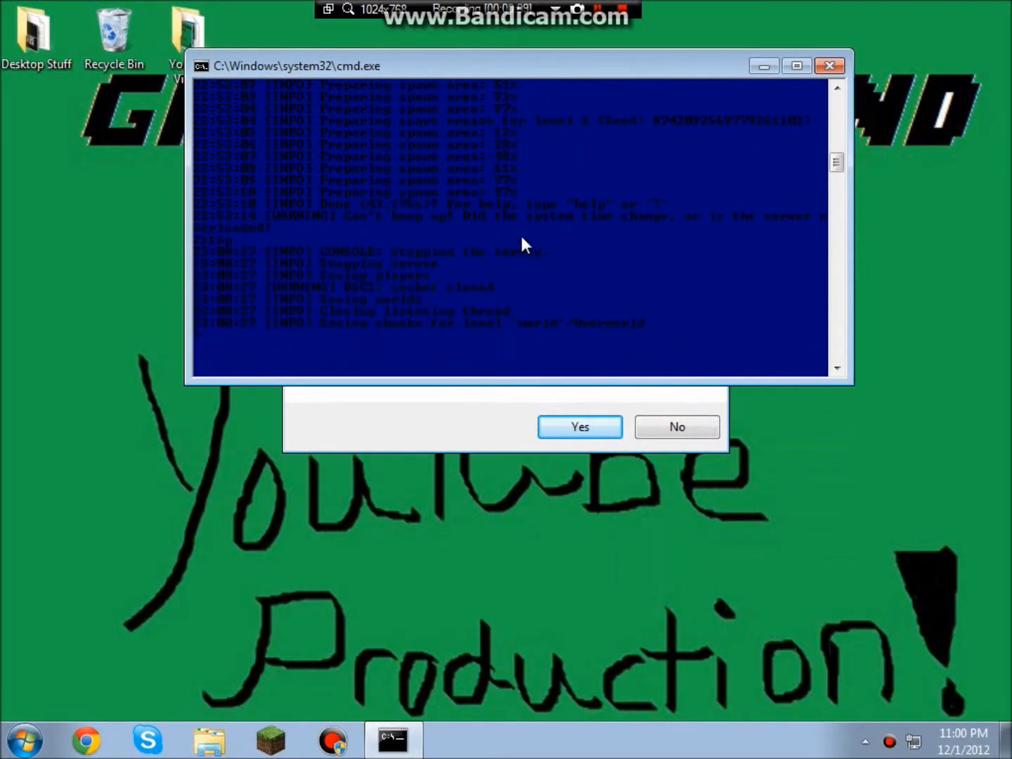
{"action": "left_click", "coordinate": [481, 443]}
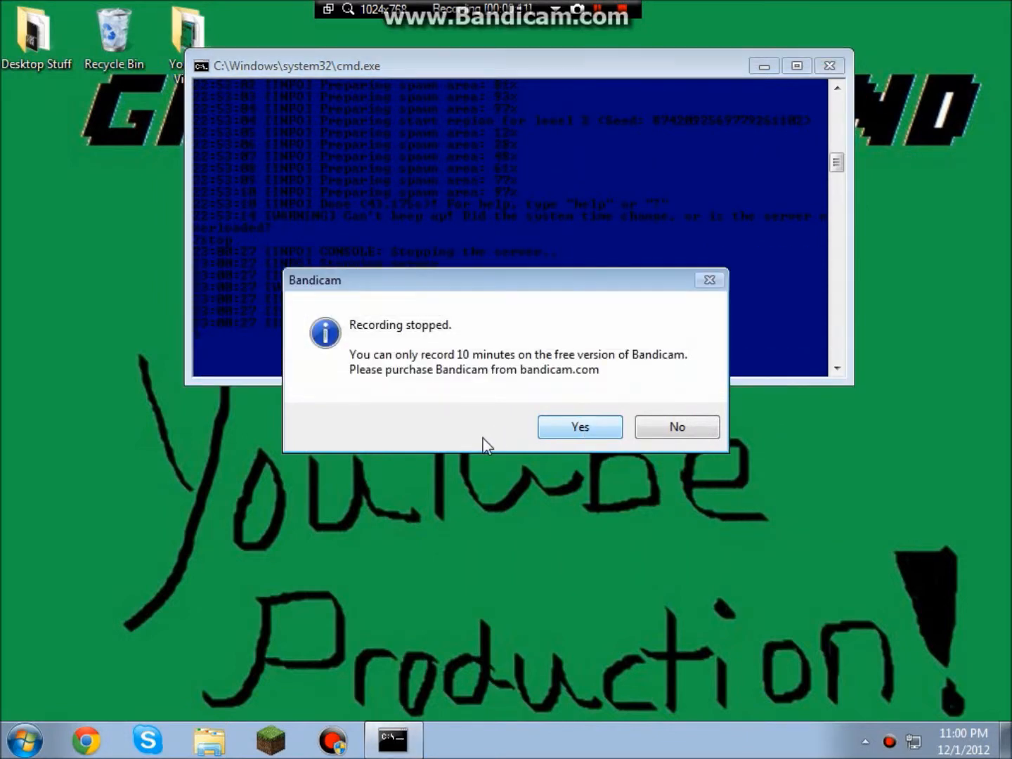
{"action": "left_click", "coordinate": [608, 424]}
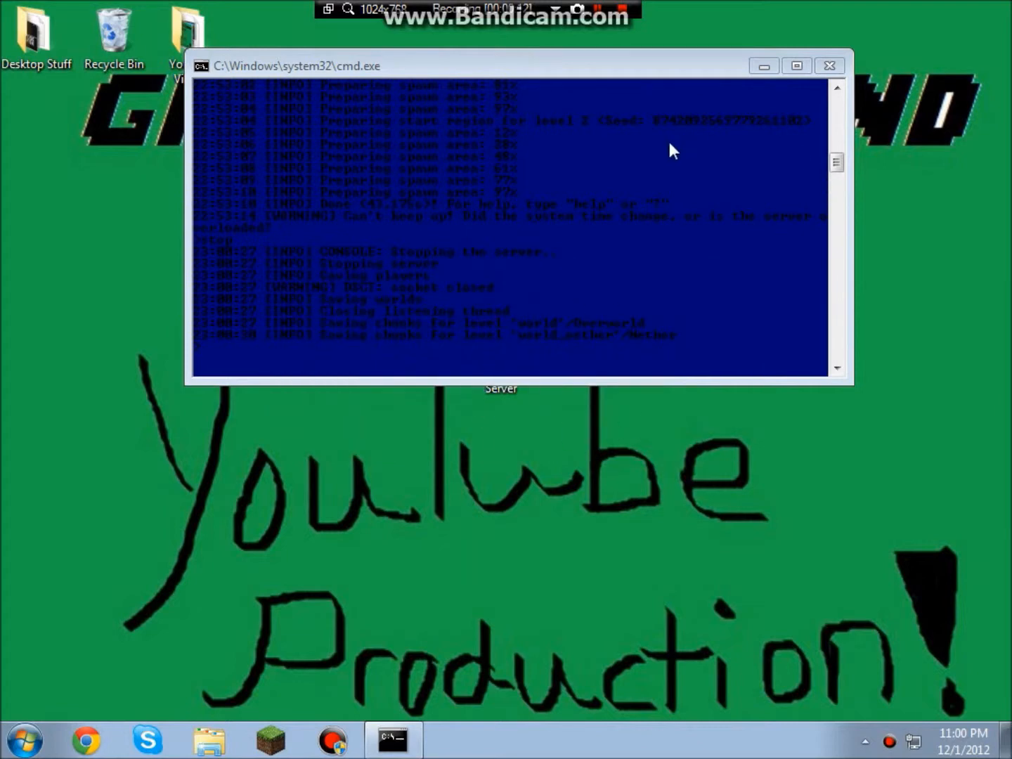
{"action": "left_click_drag", "start_coordinate": [532, 68], "coordinate": [585, 114]}
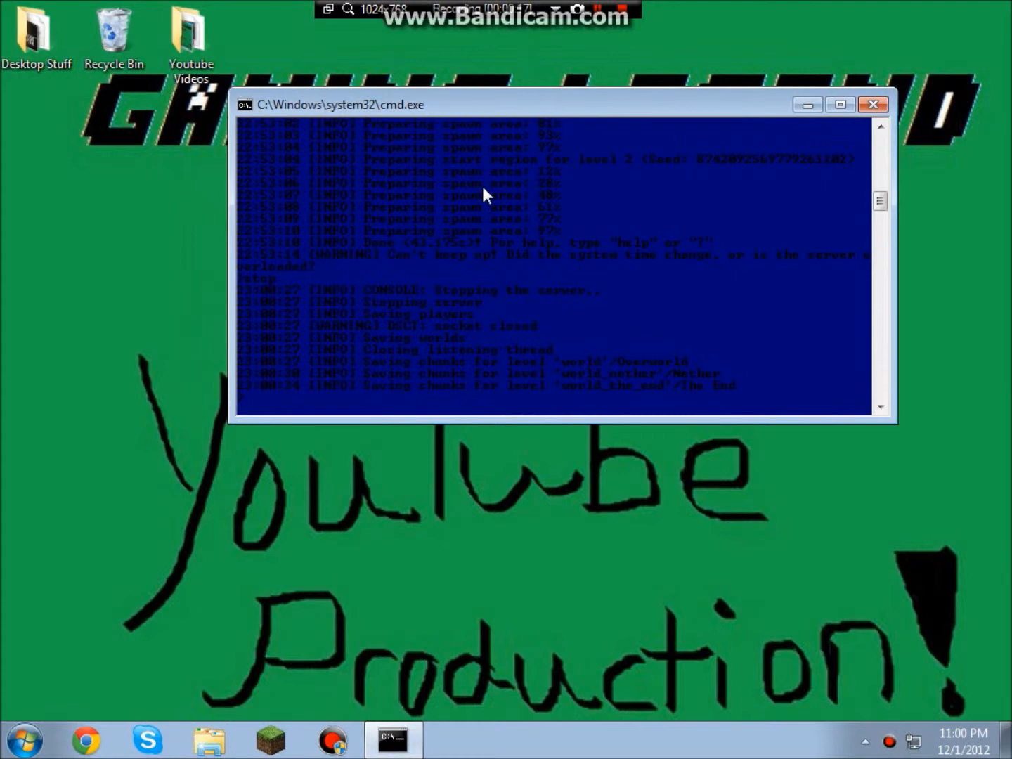
{"action": "left_click_drag", "start_coordinate": [499, 109], "coordinate": [502, 118]}
{"action": "key", "text": "Return"}
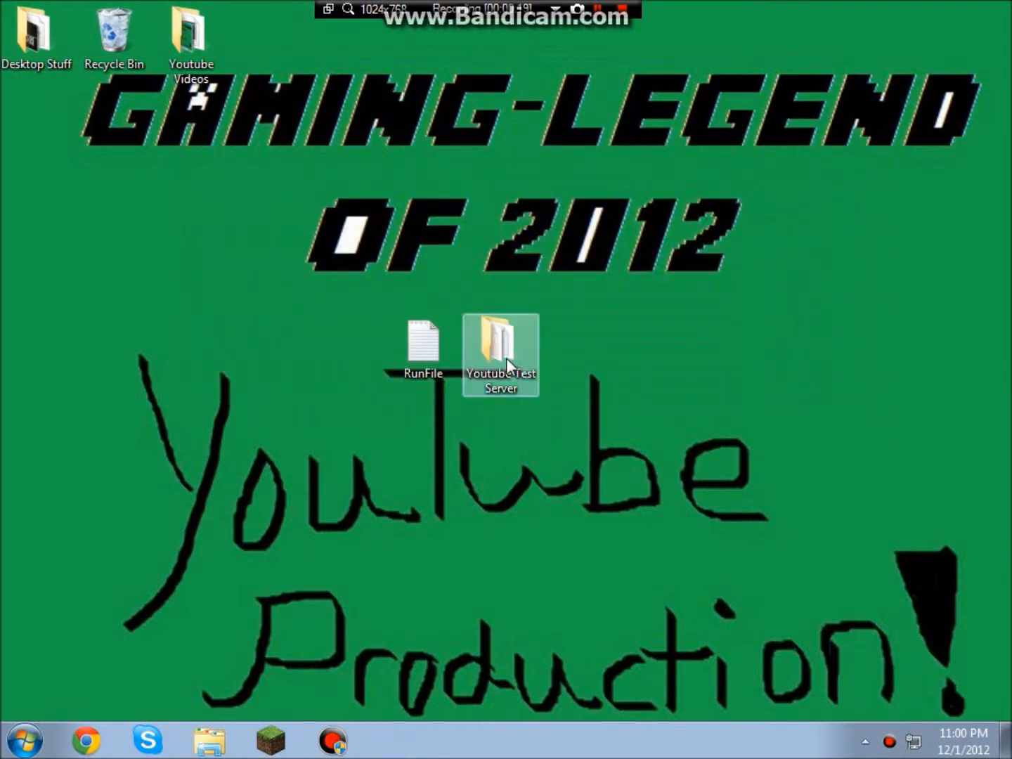
{"action": "double_click", "coordinate": [506, 357]}
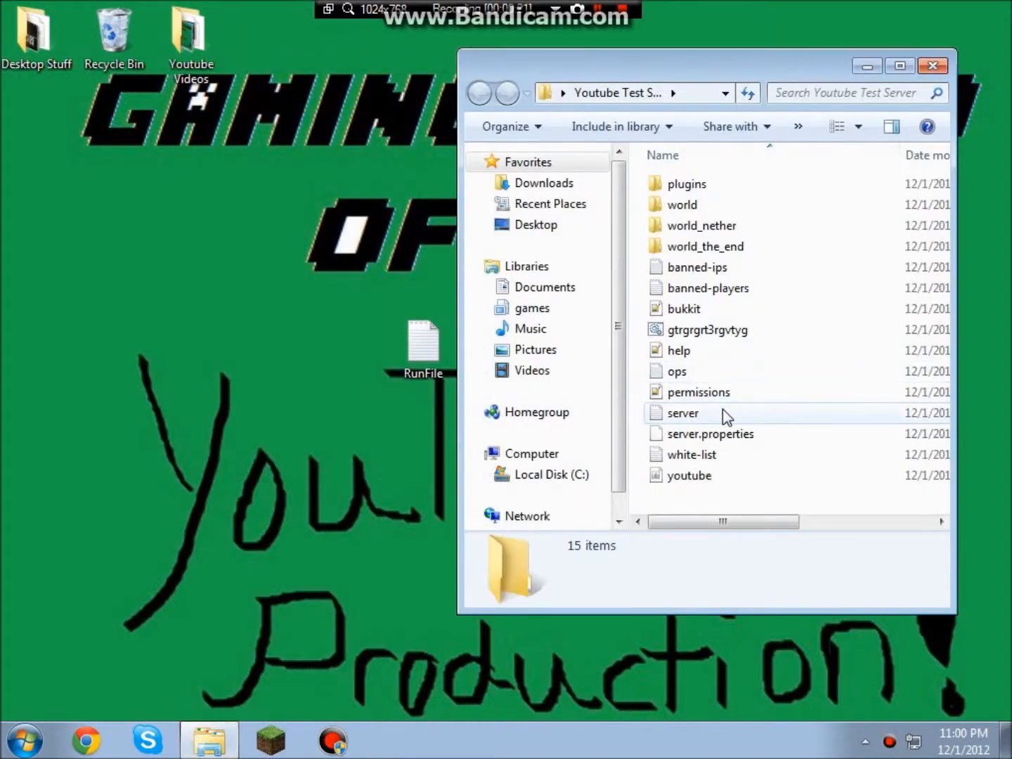
Start the server from gtrgrgrt3rgvtyg.bat and rename the batch file to Launch.
{"action": "left_click", "coordinate": [700, 334]}
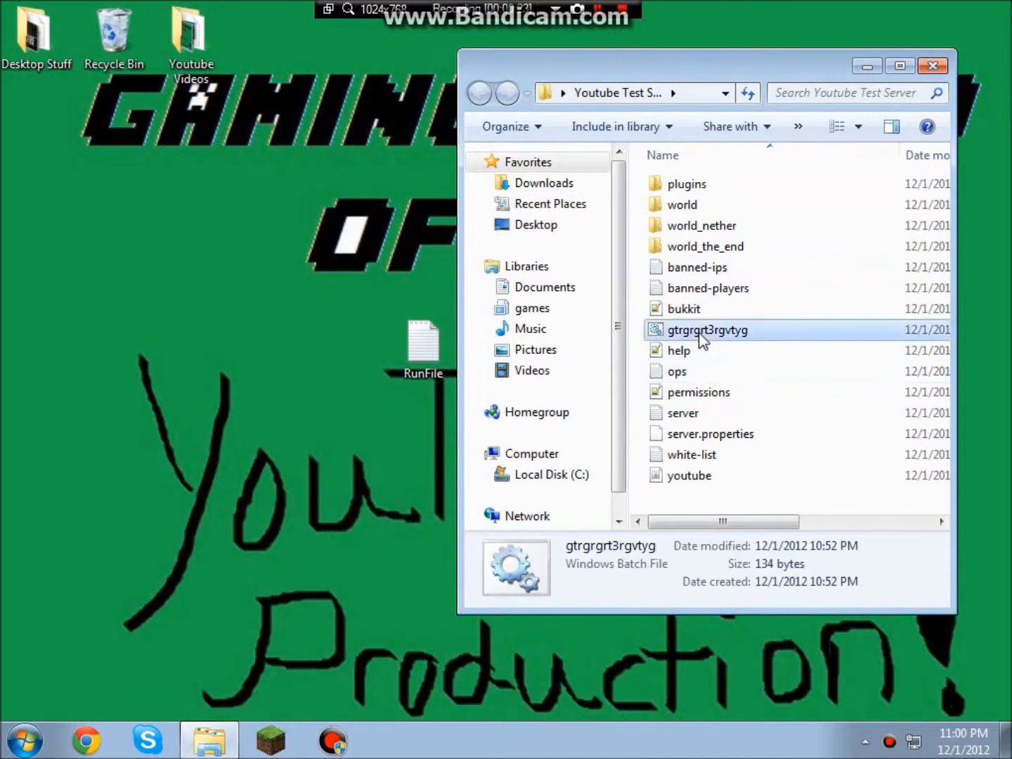
{"action": "double_click", "coordinate": [700, 335]}
{"action": "left_click", "coordinate": [759, 126]}
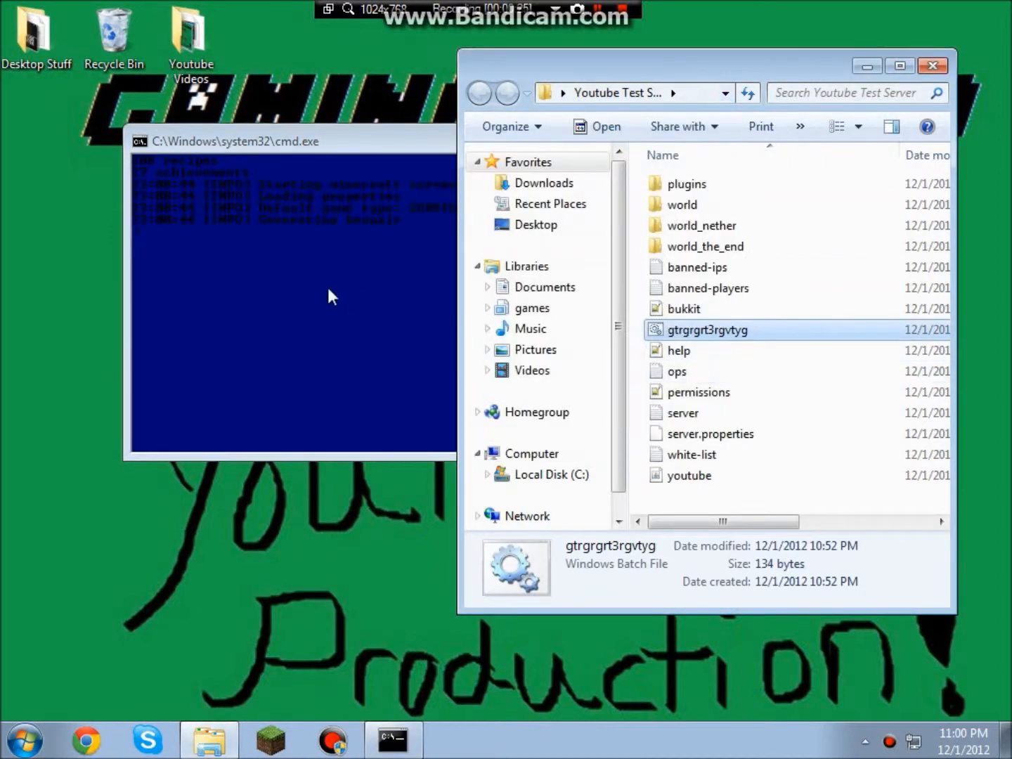
{"action": "right_click", "coordinate": [697, 329]}
{"action": "left_click", "coordinate": [769, 674]}
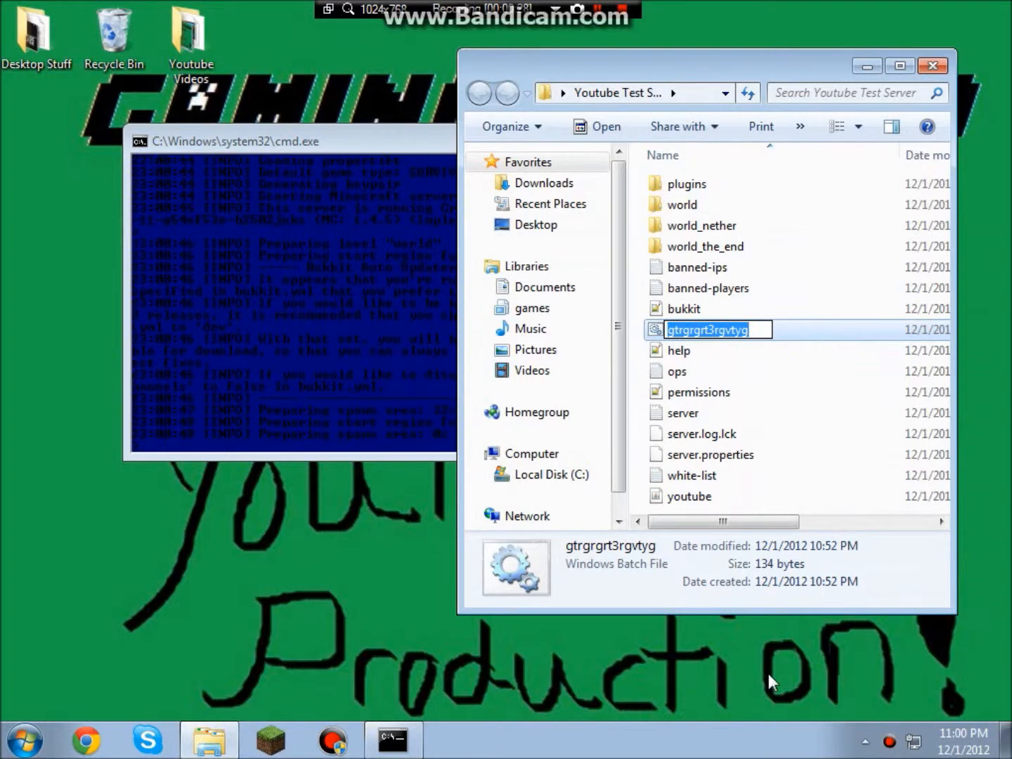
{"action": "type", "text": "Launch"}
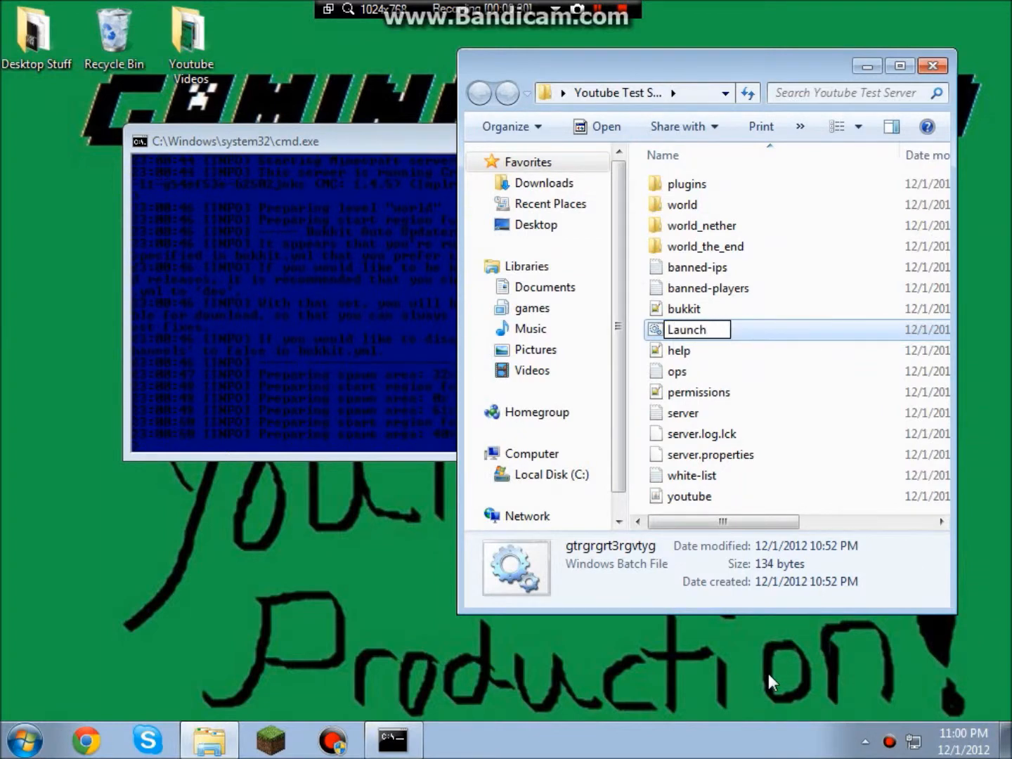
{"action": "left_click", "coordinate": [769, 674]}
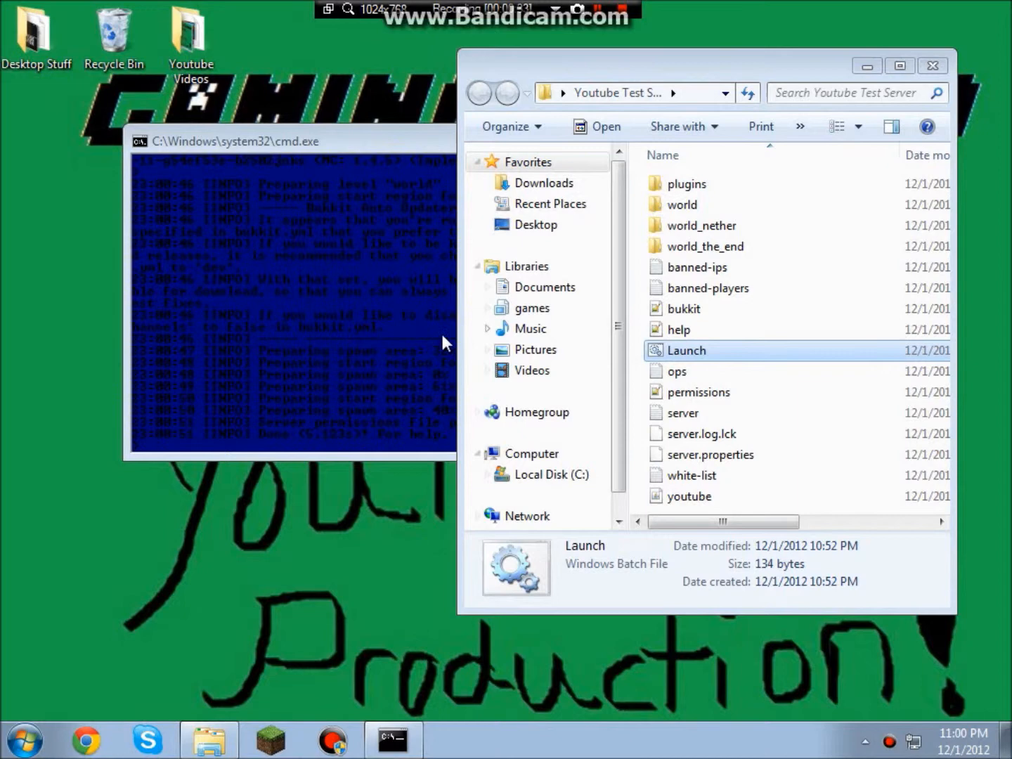
Close the server folder window and move the server console aside.
{"action": "left_click", "coordinate": [868, 66]}
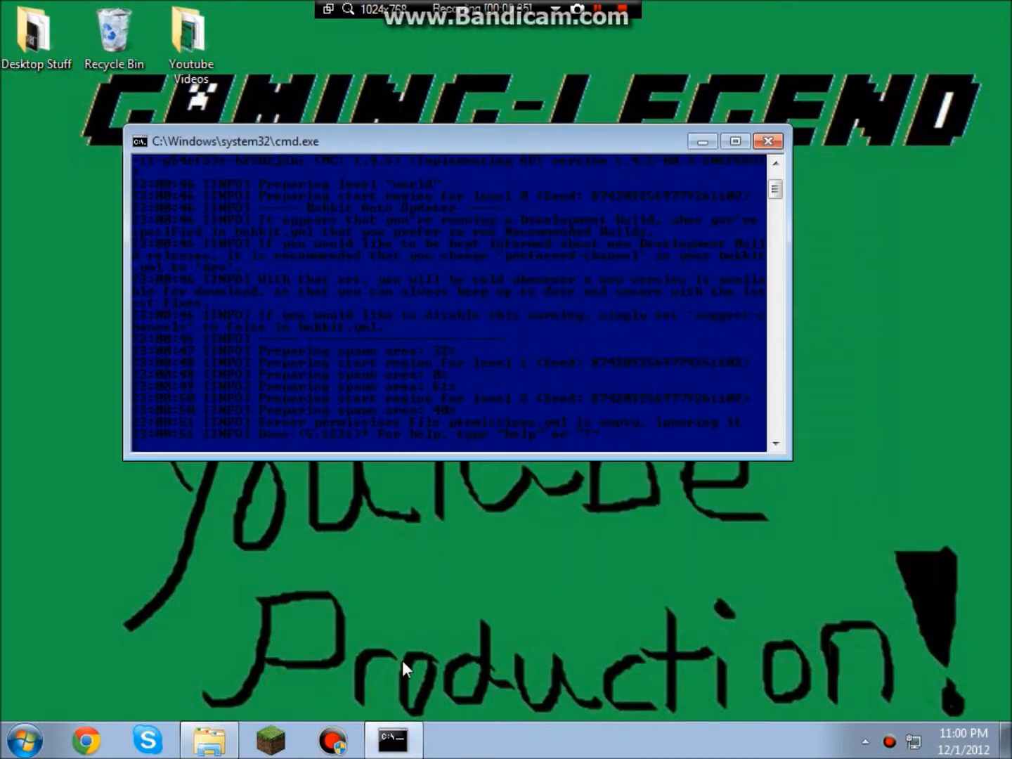
{"action": "left_click", "coordinate": [208, 740]}
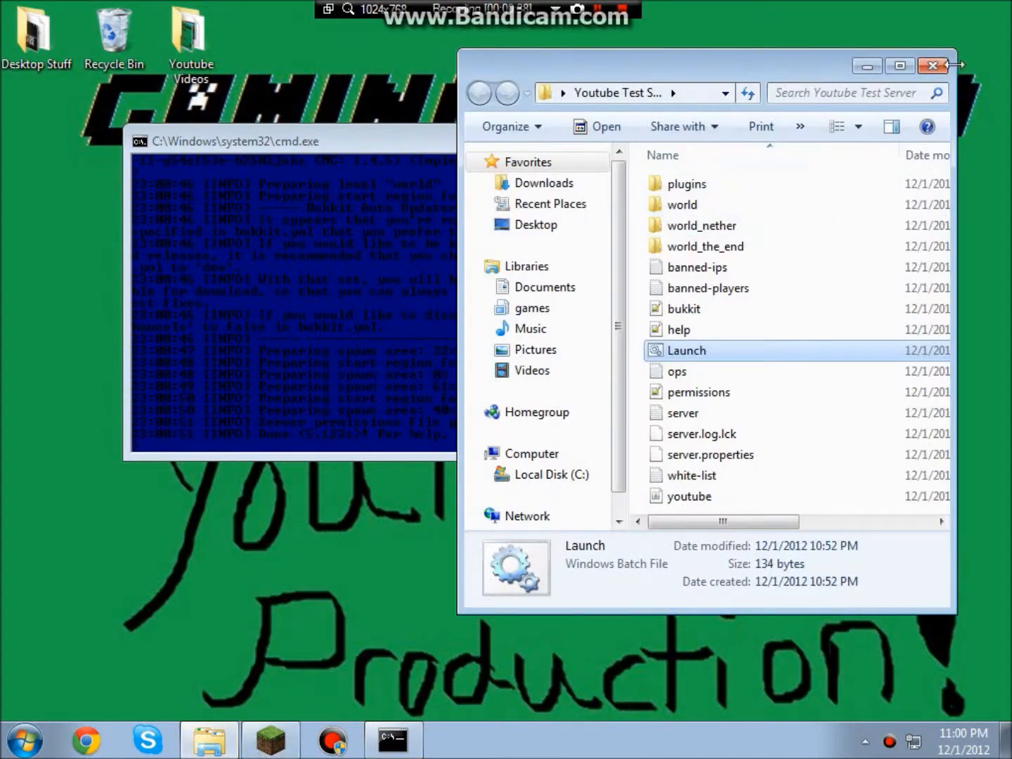
{"action": "left_click", "coordinate": [934, 66]}
{"action": "left_click_drag", "start_coordinate": [472, 151], "coordinate": [540, 187]}
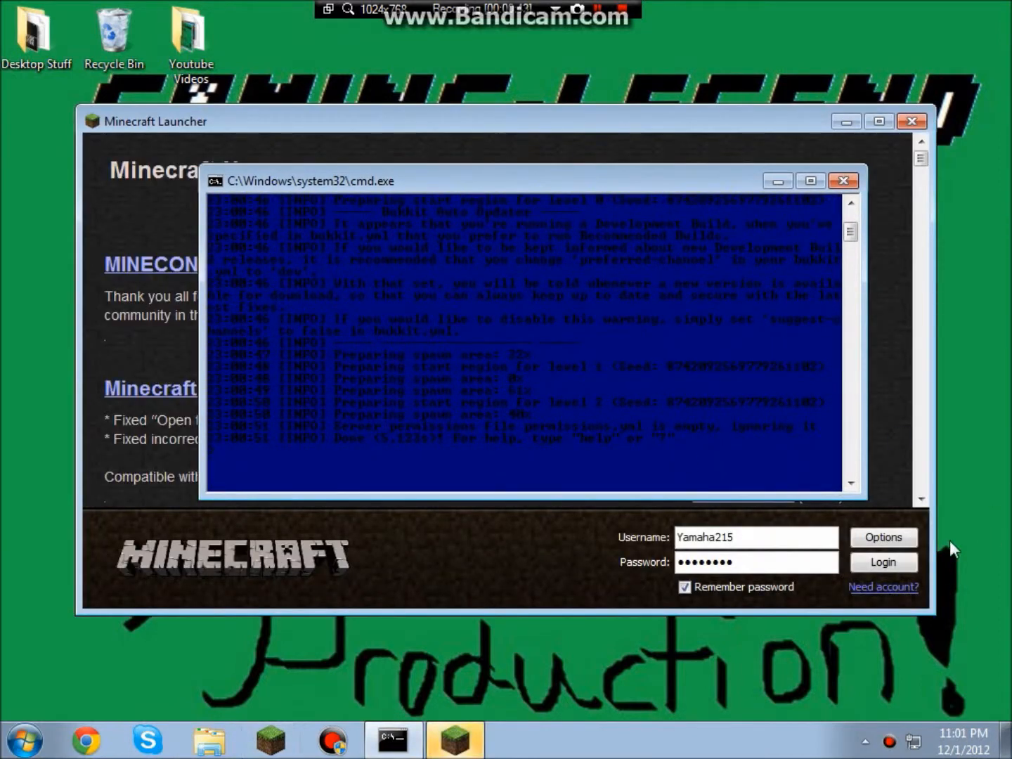
{"action": "left_click", "coordinate": [882, 560]}
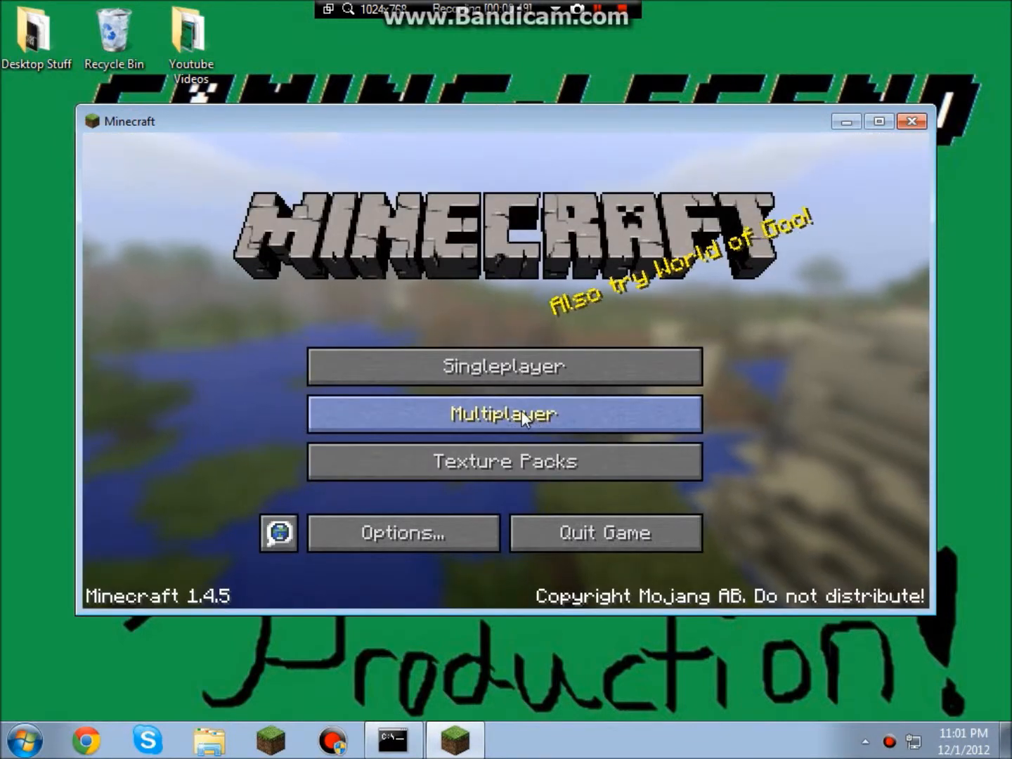
Review the Youtube Server/Test entry in Multiplayer, leaving its details unchanged, and join it.
{"action": "left_click", "coordinate": [522, 414]}
{"action": "left_click", "coordinate": [342, 301]}
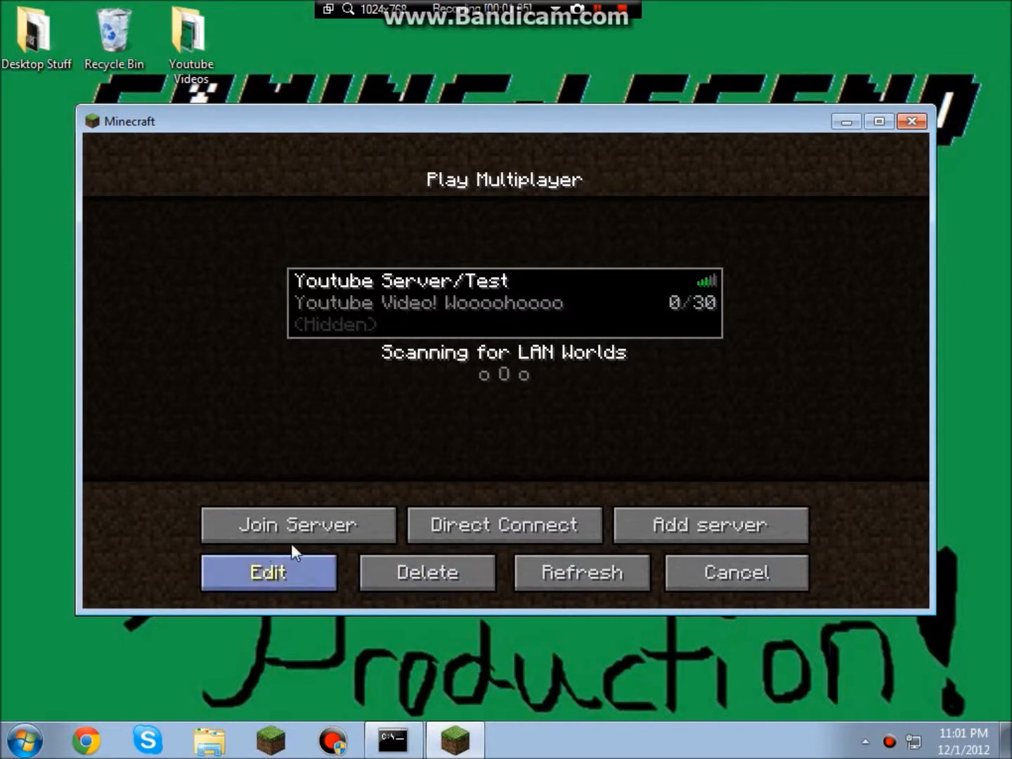
{"action": "left_click", "coordinate": [291, 567]}
{"action": "left_click", "coordinate": [516, 492]}
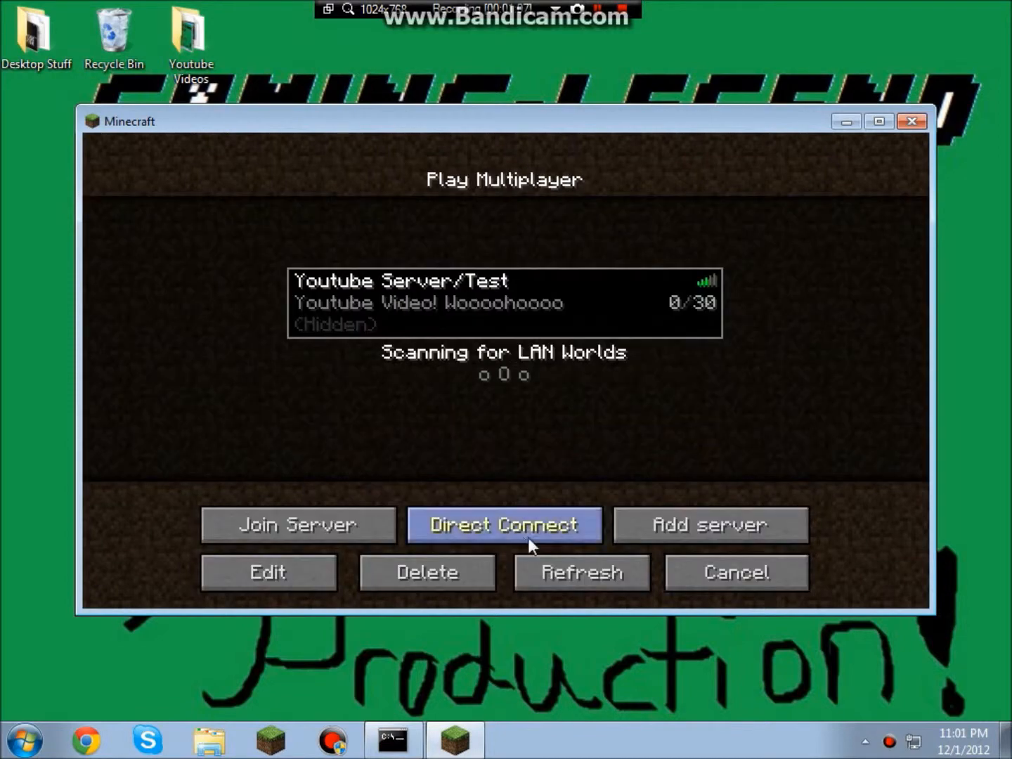
{"action": "left_click", "coordinate": [713, 570]}
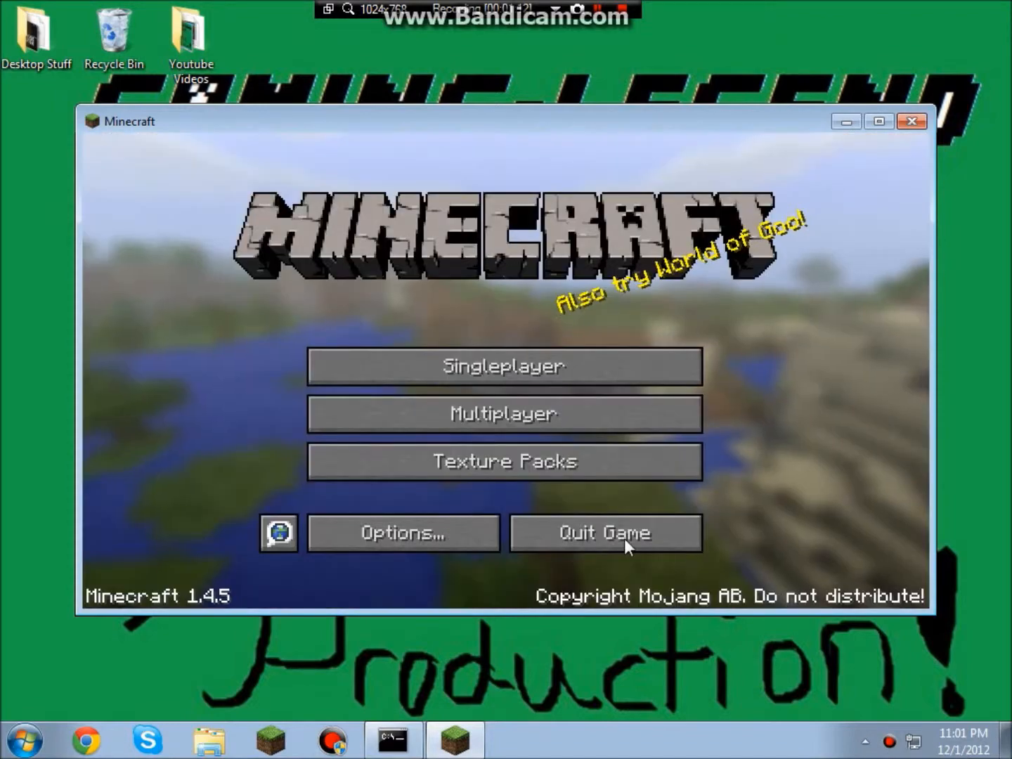
{"action": "left_click", "coordinate": [484, 412]}
{"action": "double_click", "coordinate": [483, 326]}
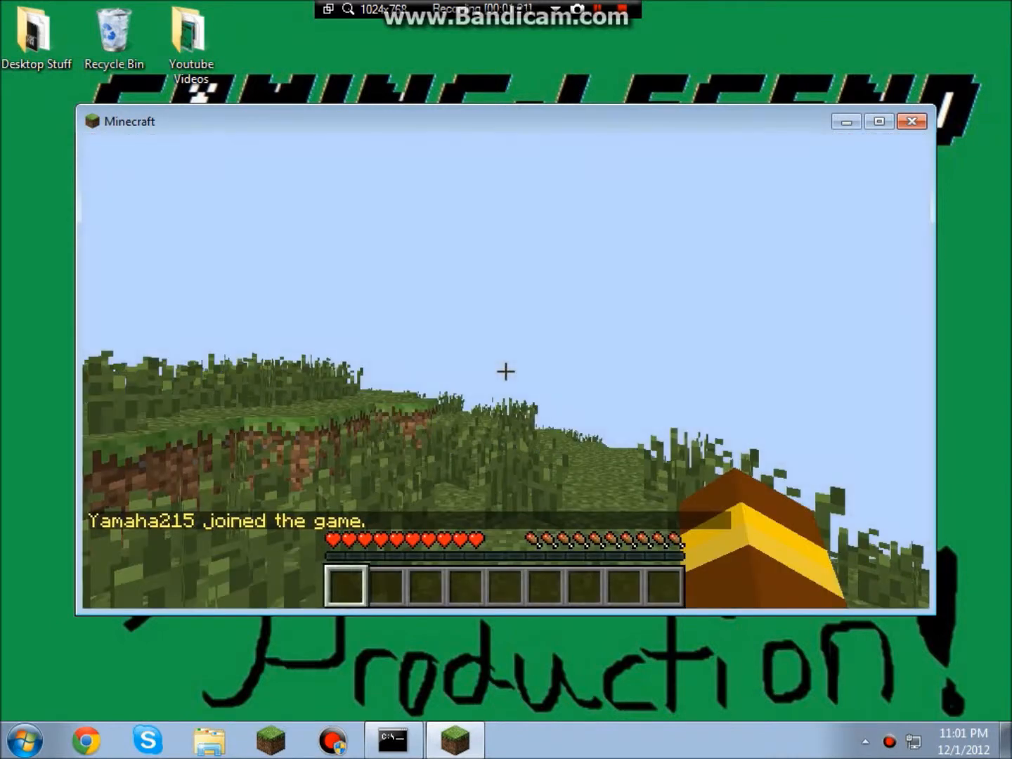
Walk up the hill under the tree and send an /op command from chat.
{"action": "key", "text": "w"}
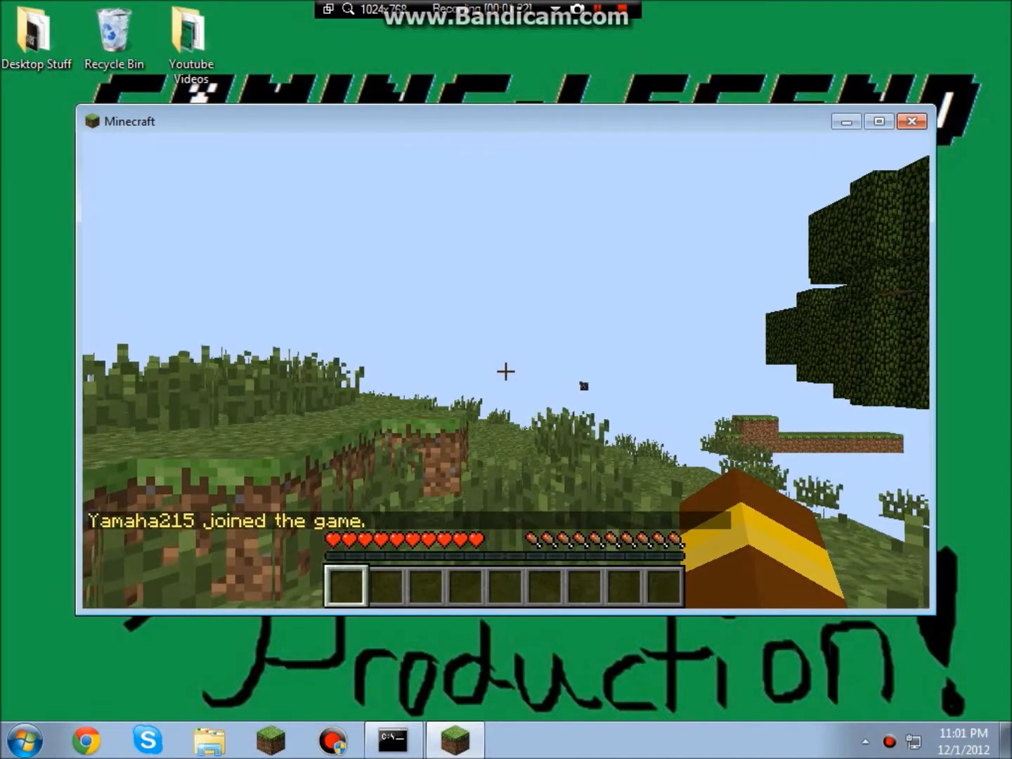
{"action": "key", "text": "w"}
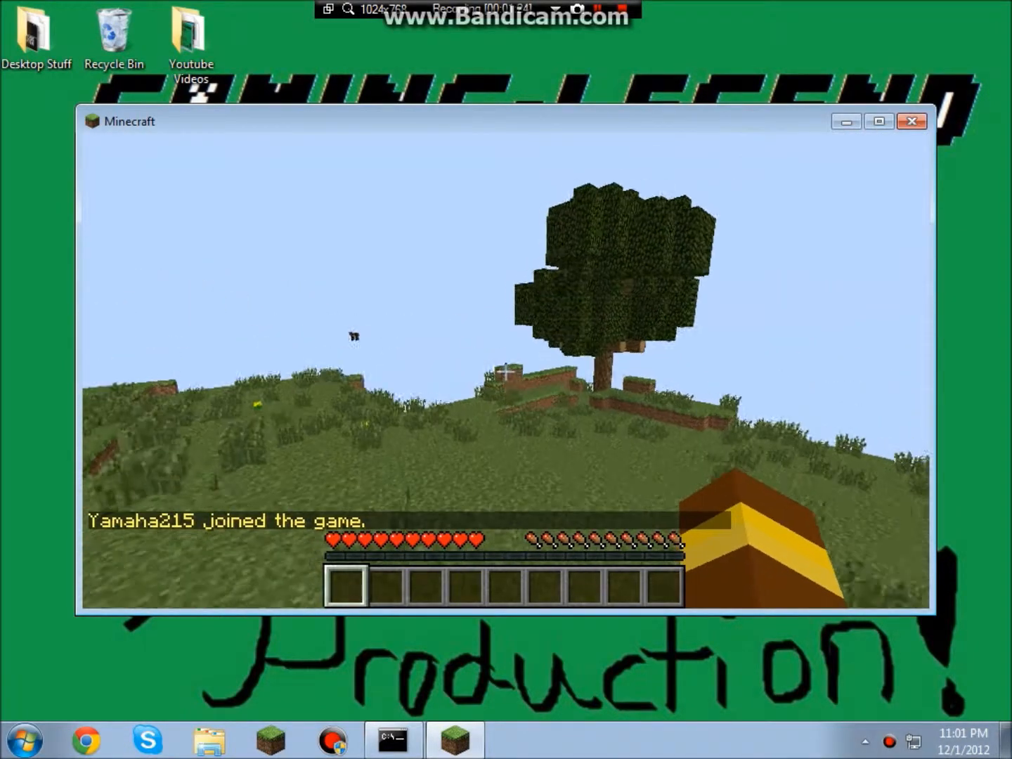
{"action": "key", "text": "w"}
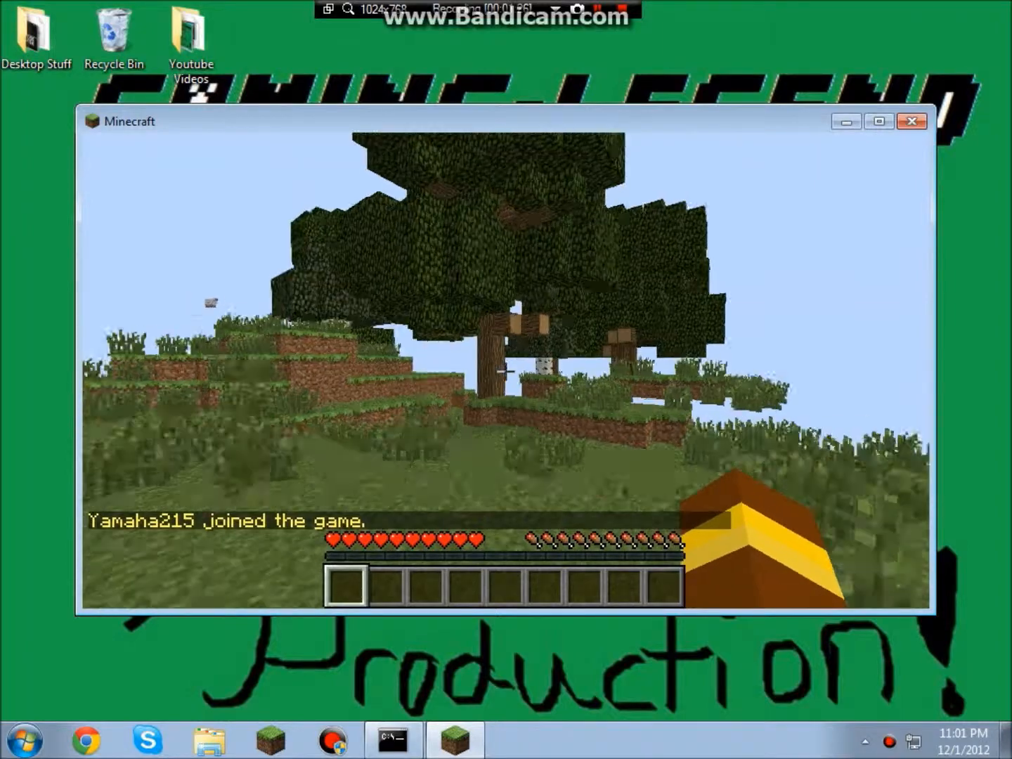
{"action": "key", "text": "w"}
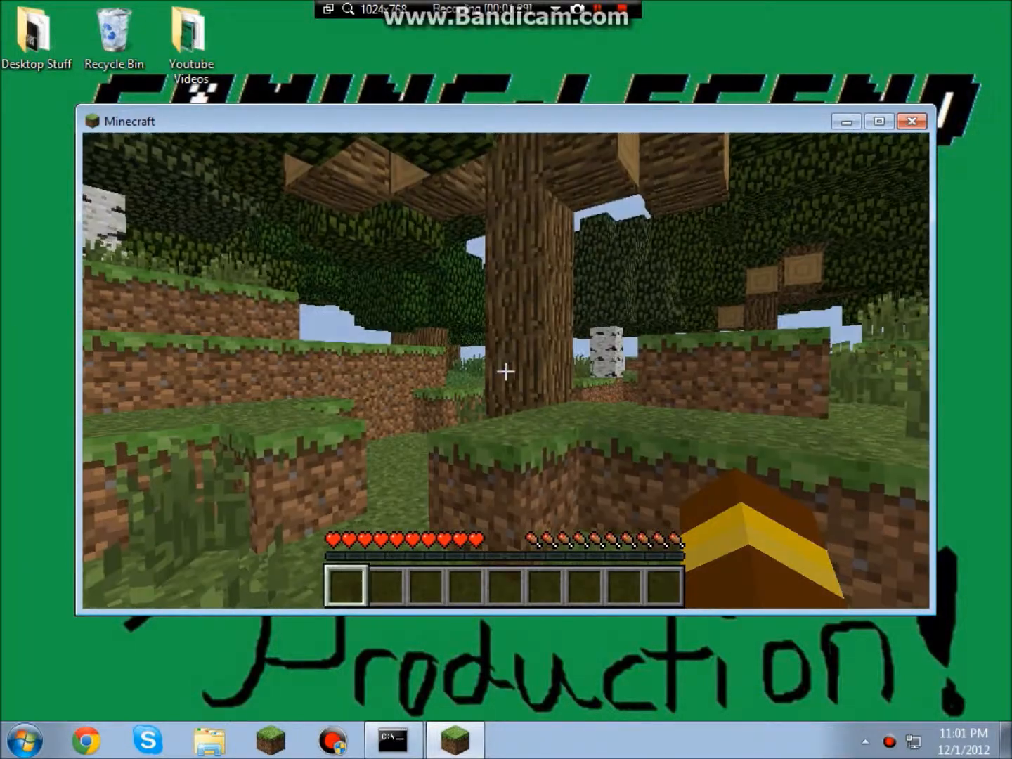
{"action": "type", "text": "/op"}
{"action": "key", "text": "Return"}
{"action": "key", "text": "w"}
{"action": "key", "text": "space"}
{"action": "key", "text": "space"}
Run /gamemode 1 for your player name to switch to creative mode.
{"action": "key", "text": "slash"}
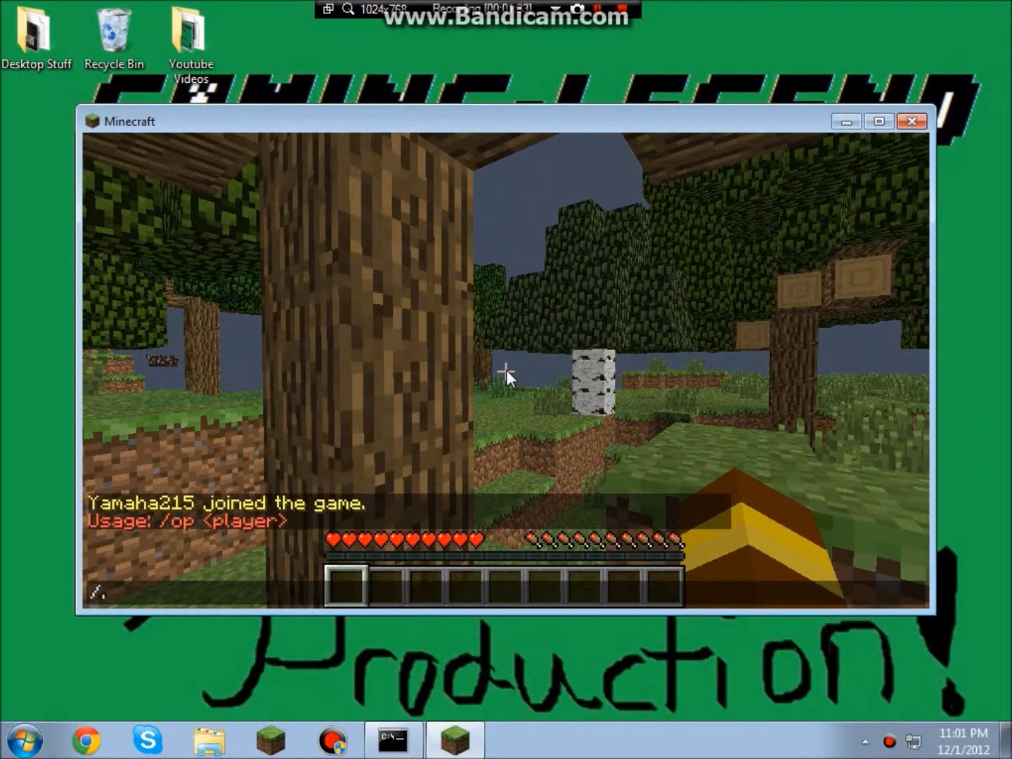
{"action": "type", "text": "gam"}
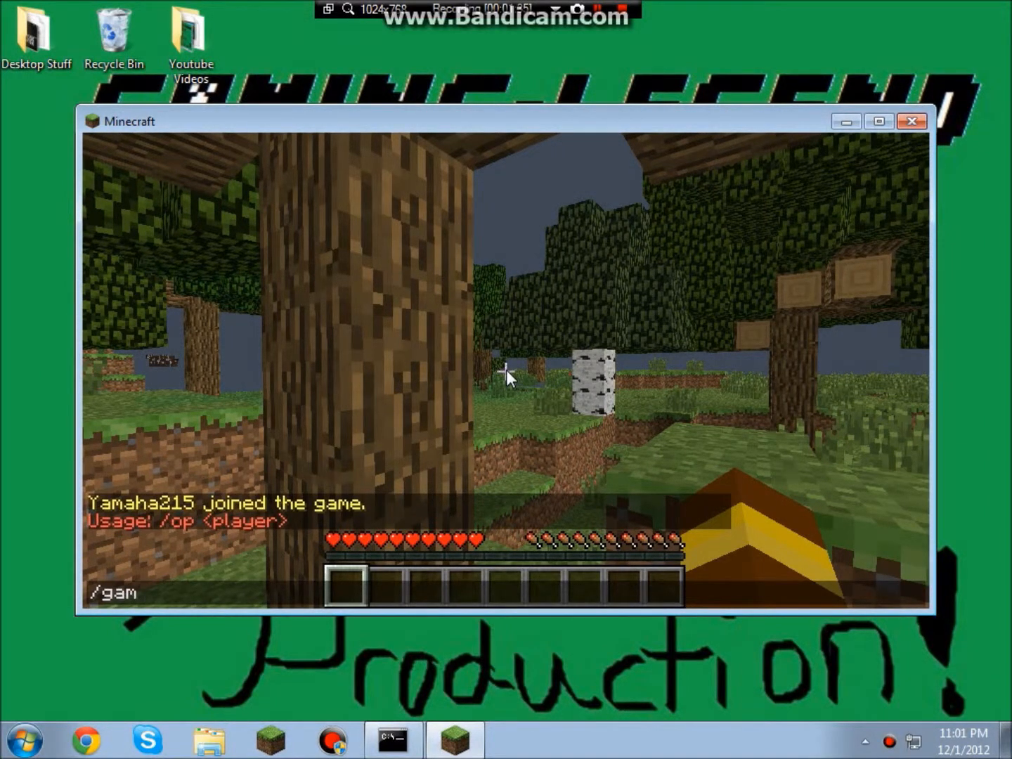
{"action": "type", "text": "emode 1 ya"}
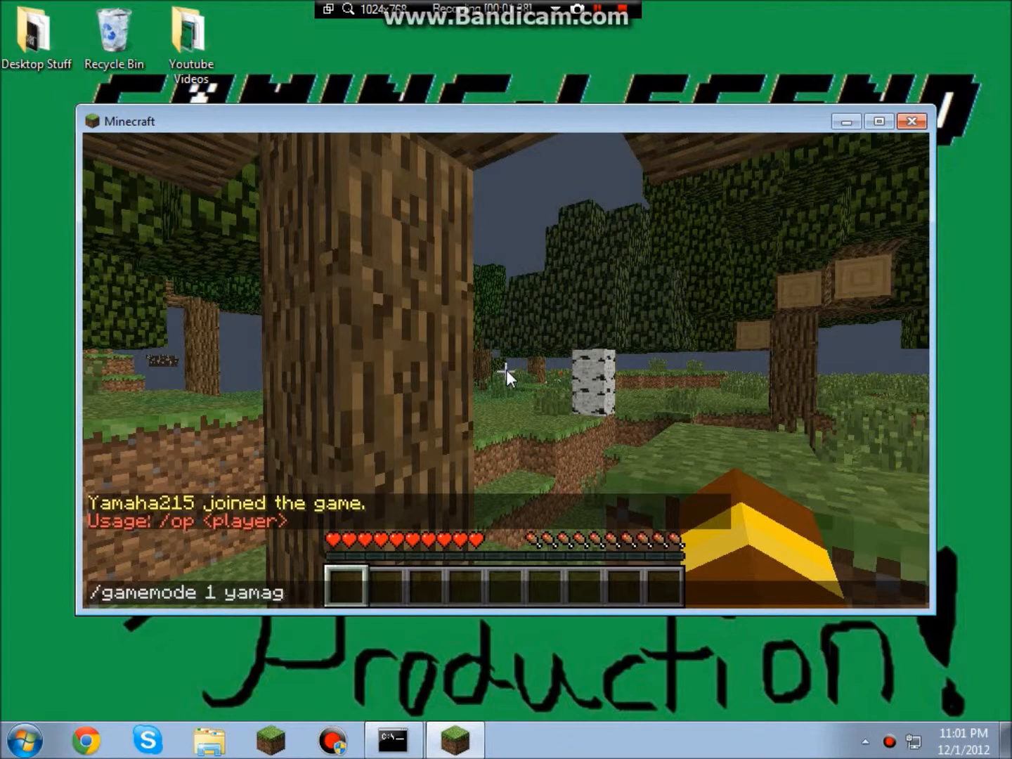
{"action": "type", "text": "maha215"}
{"action": "key", "text": "Return"}
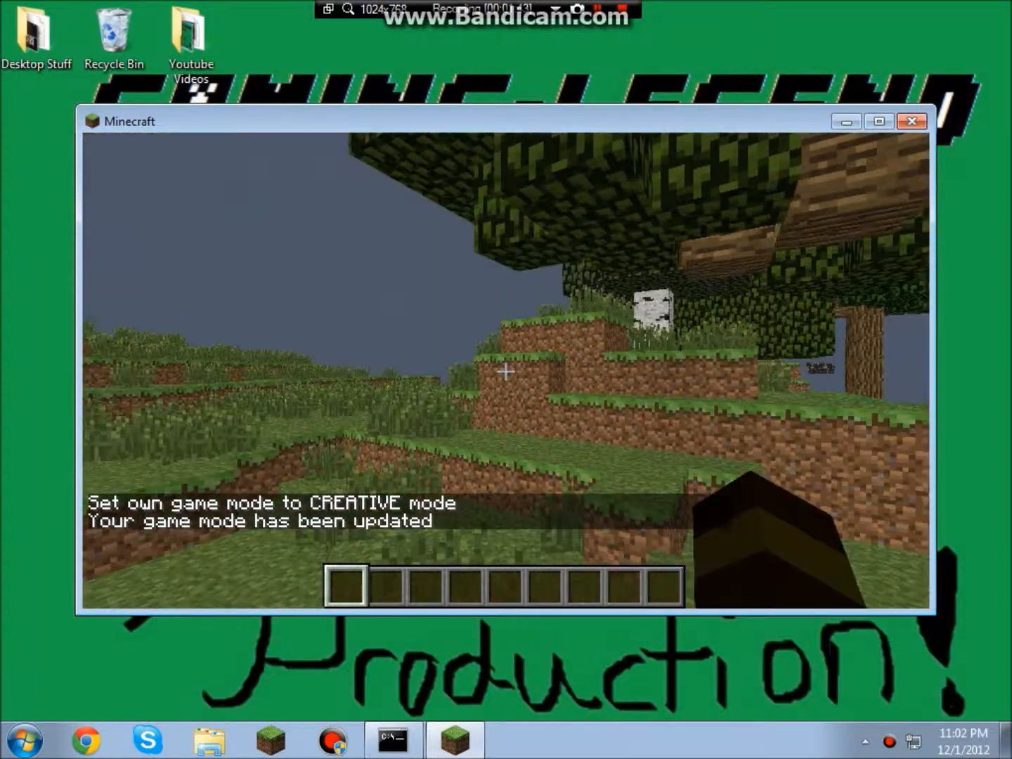
Put a Splash Potion of Night Vision from the Brewing category into the hotbar.
{"action": "key", "text": "e"}
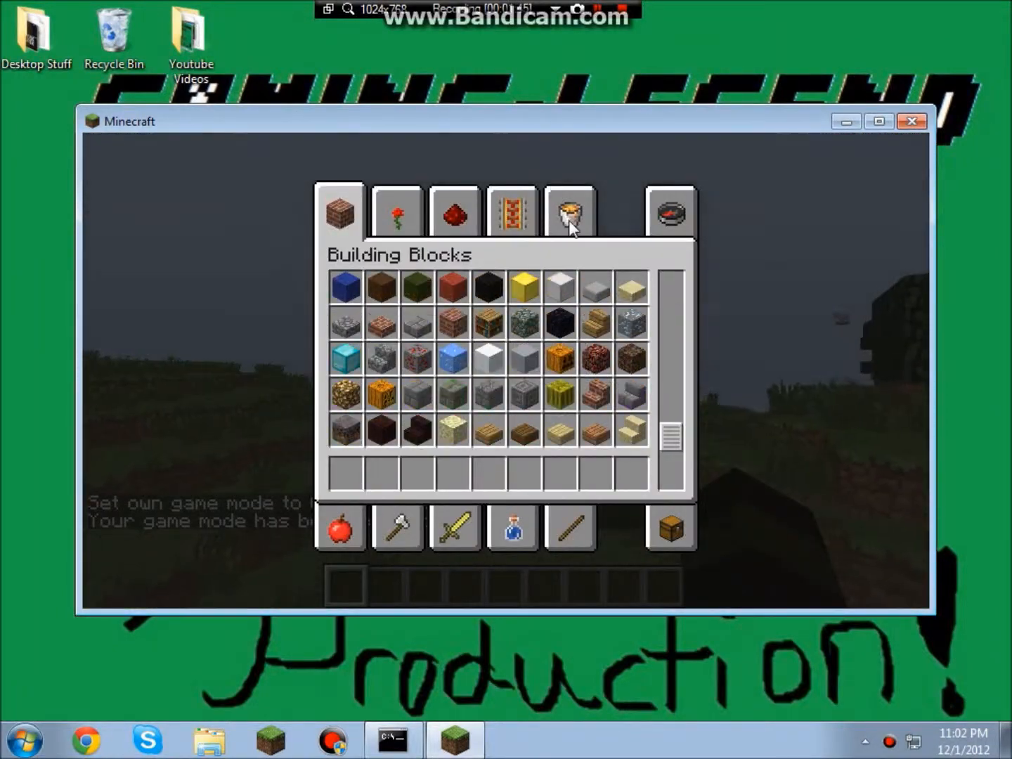
{"action": "left_click", "coordinate": [587, 544]}
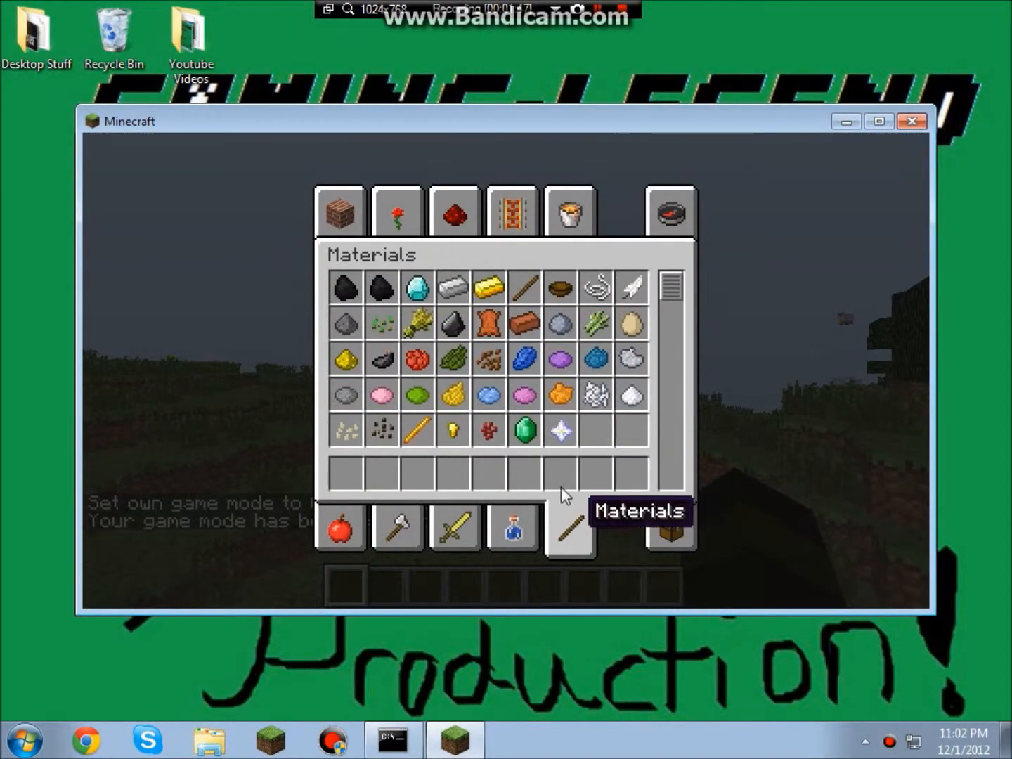
{"action": "left_click", "coordinate": [502, 541]}
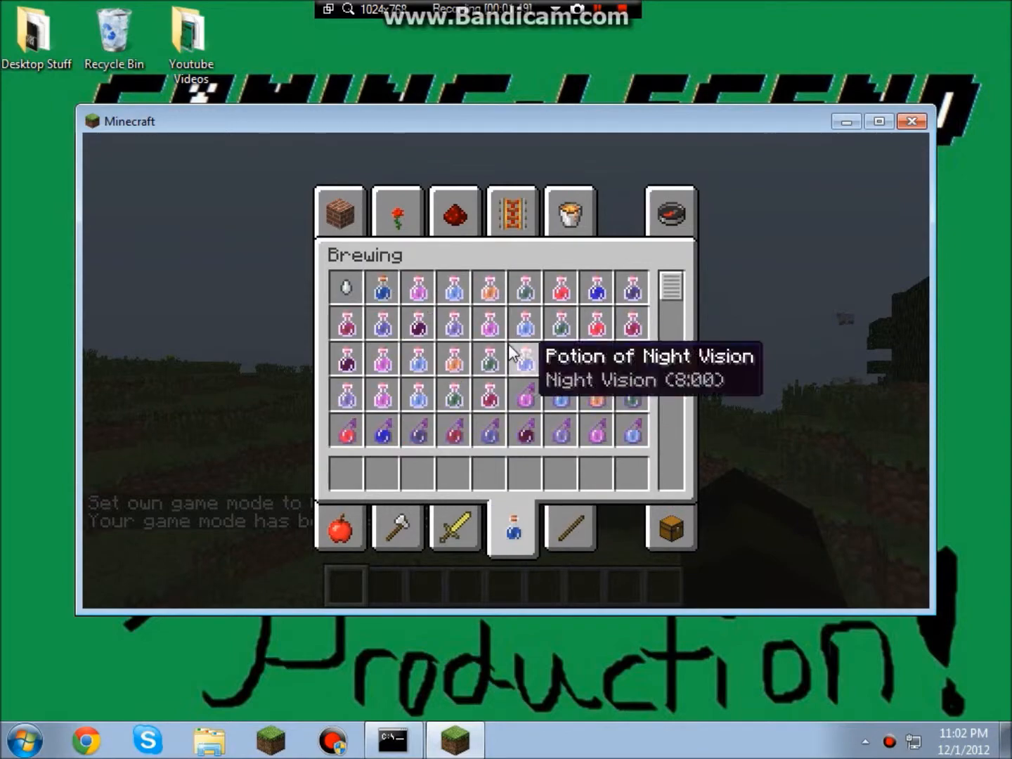
{"action": "scroll", "coordinate": [597, 359], "scroll_direction": "down", "scroll_amount": 3}
{"action": "left_click", "coordinate": [491, 473]}
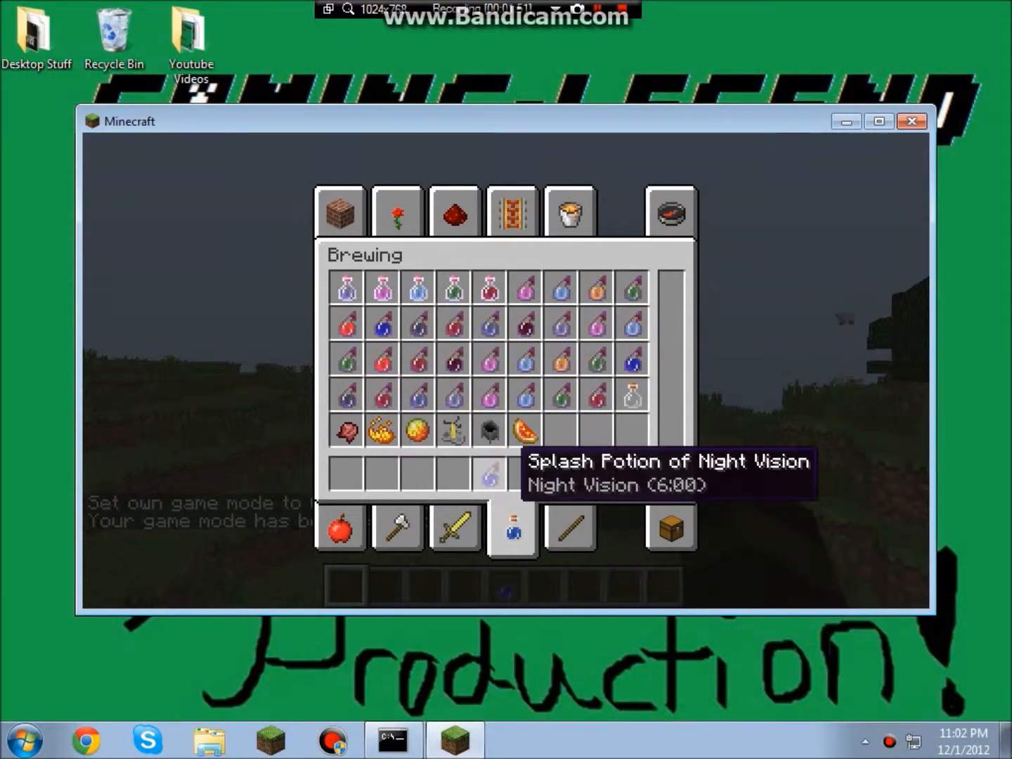
{"action": "key", "text": "e"}
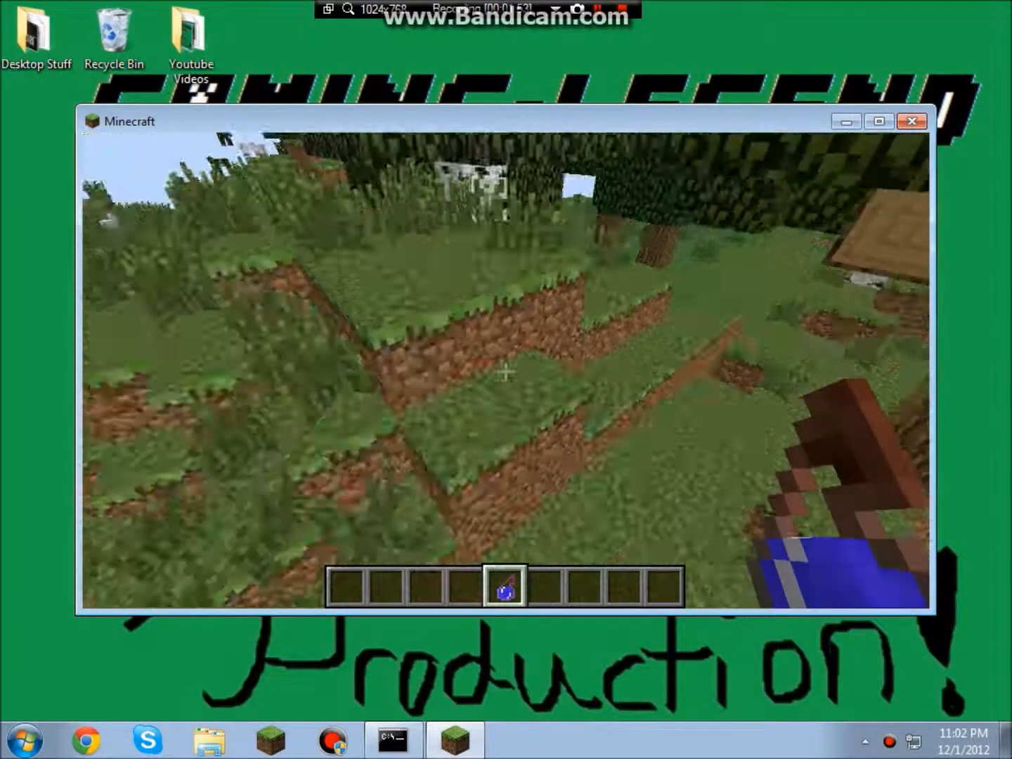
{"action": "scroll", "coordinate": [505, 370], "scroll_direction": "down", "scroll_amount": 1}
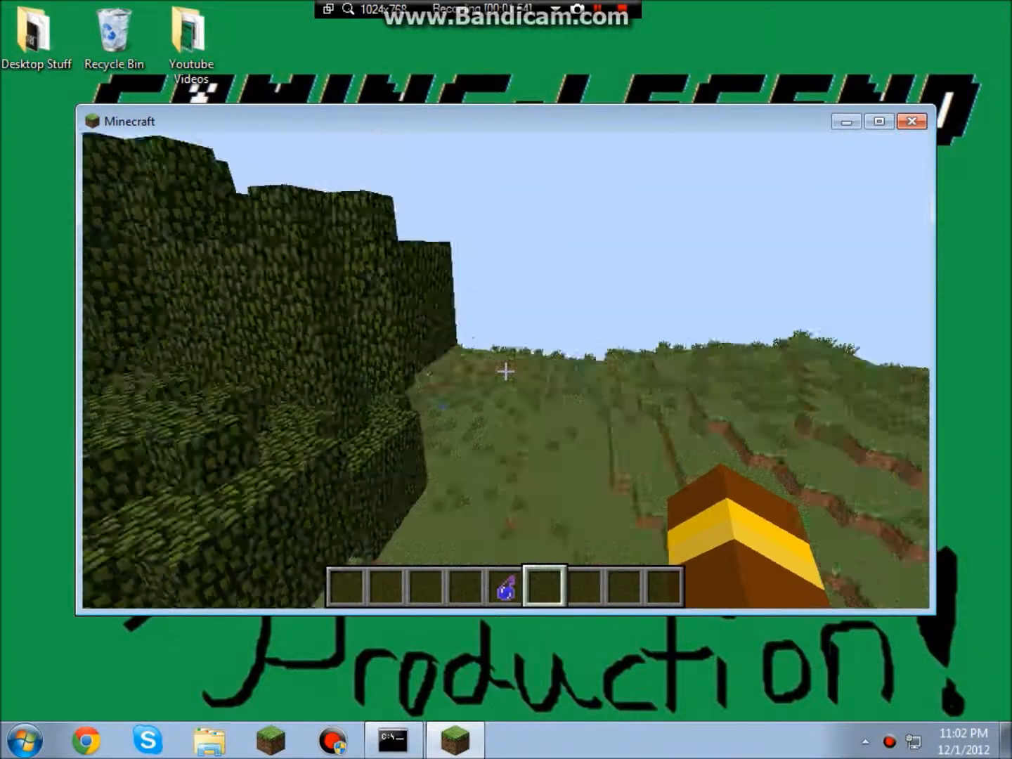